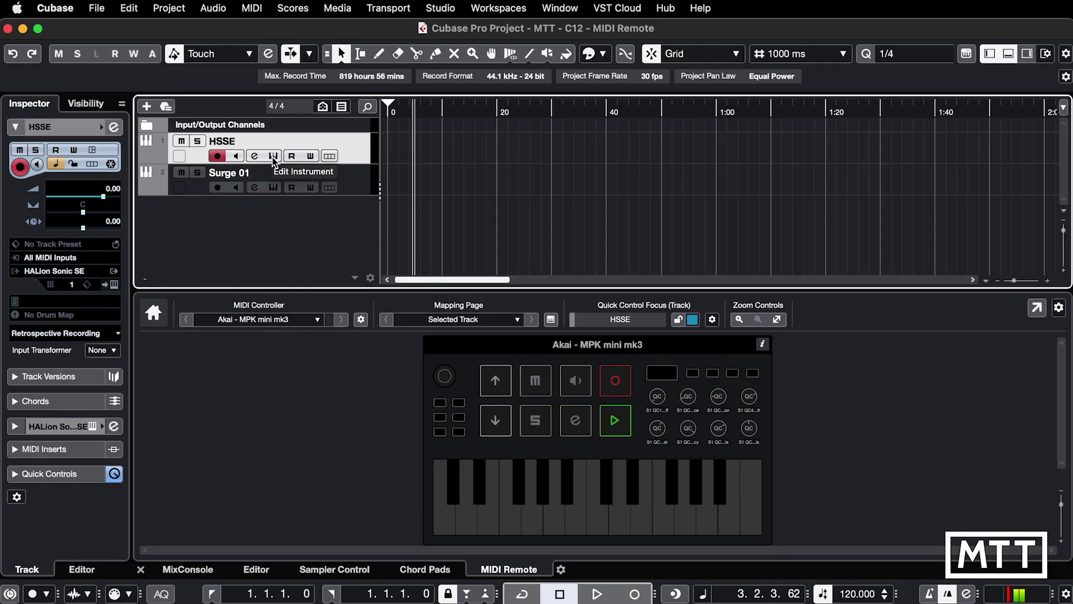
Open the HSSE track's HALion Sonic SE editor, give it Quick Control focus, and select the Surge 01 track.
left_click(272, 160)
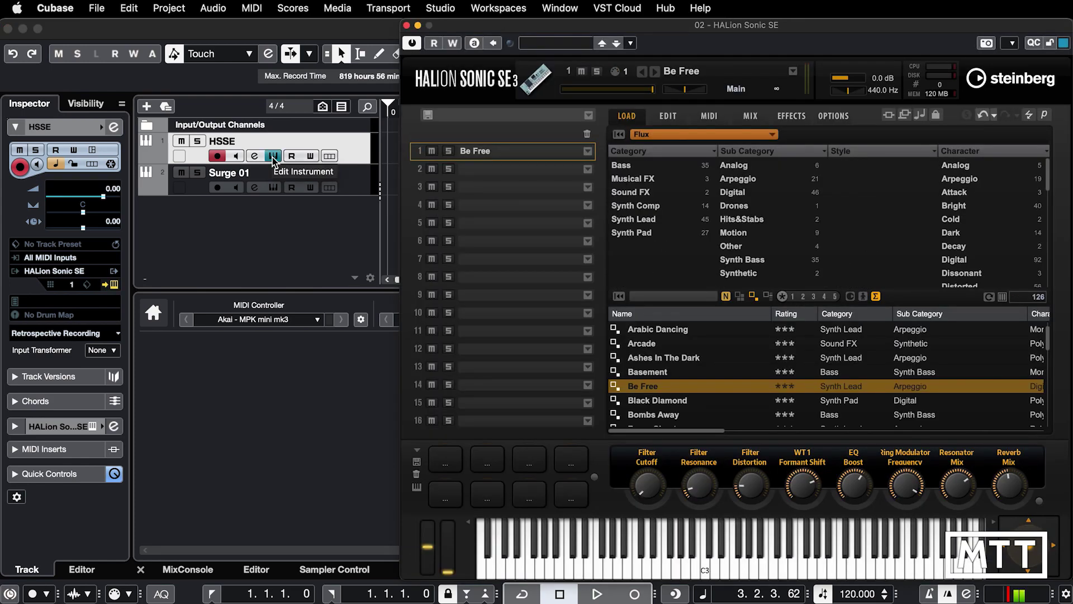
left_click(1064, 42)
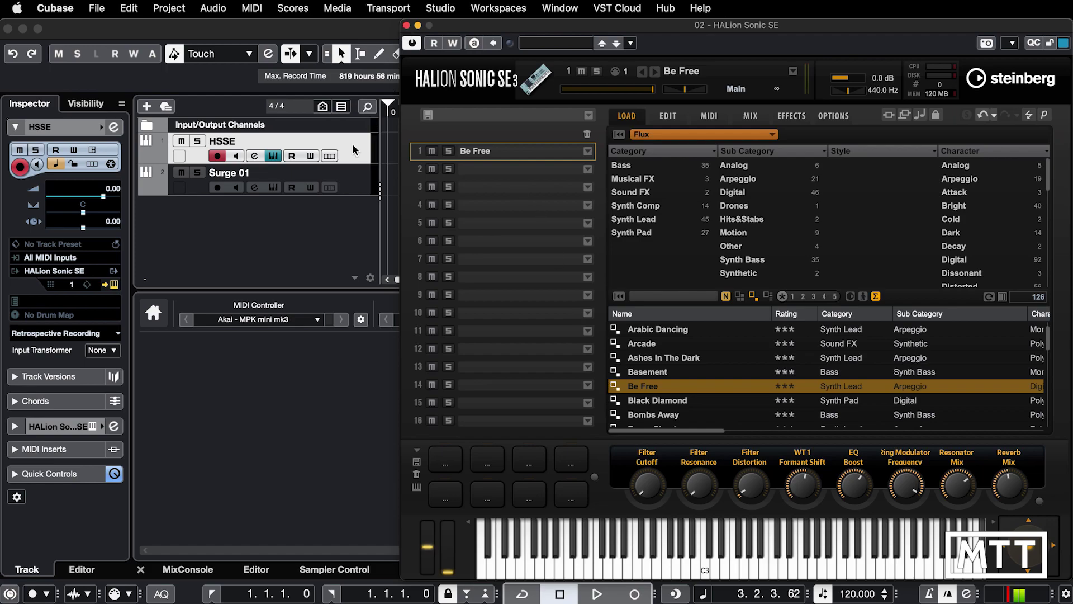
left_click(346, 184)
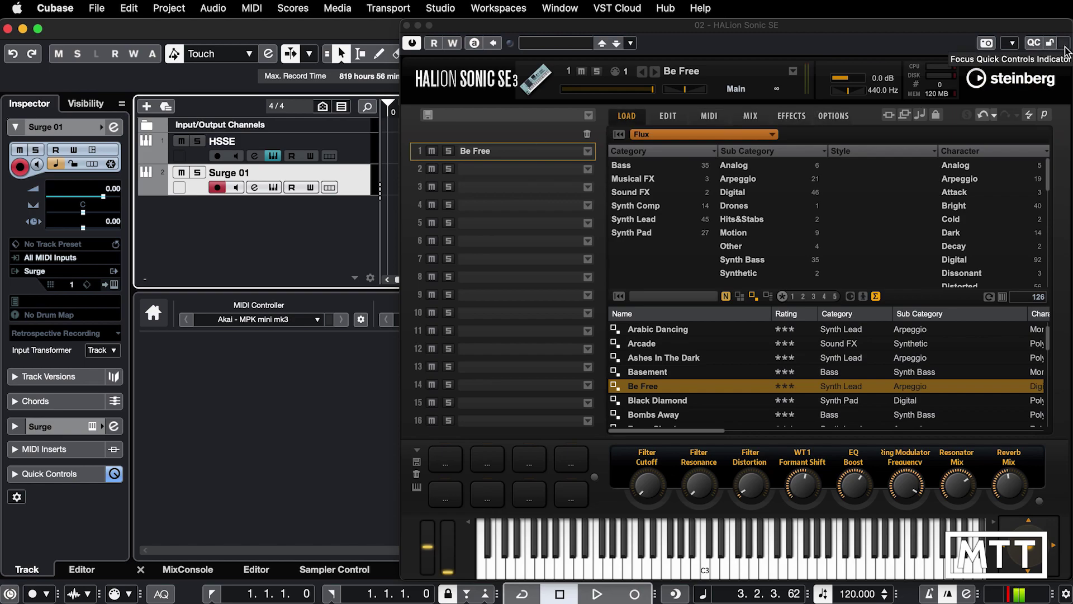
Open the Surge 01 instrument editor, move its window aside, and expand the track's Quick Controls section.
left_click(279, 191)
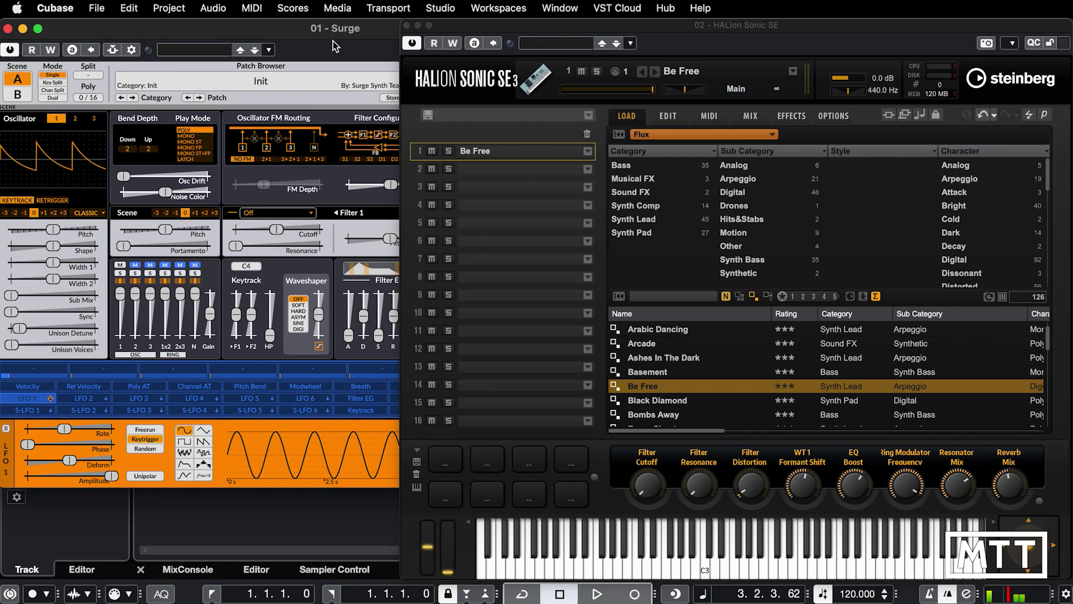
left_click_drag(305, 37, 449, 37)
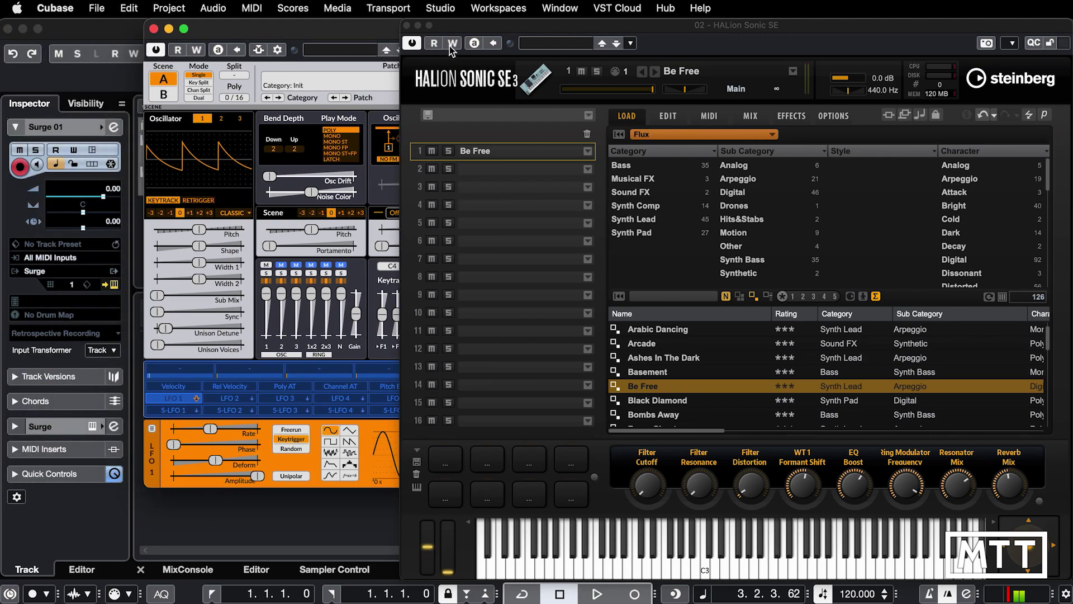
left_click(41, 473)
left_click(63, 320)
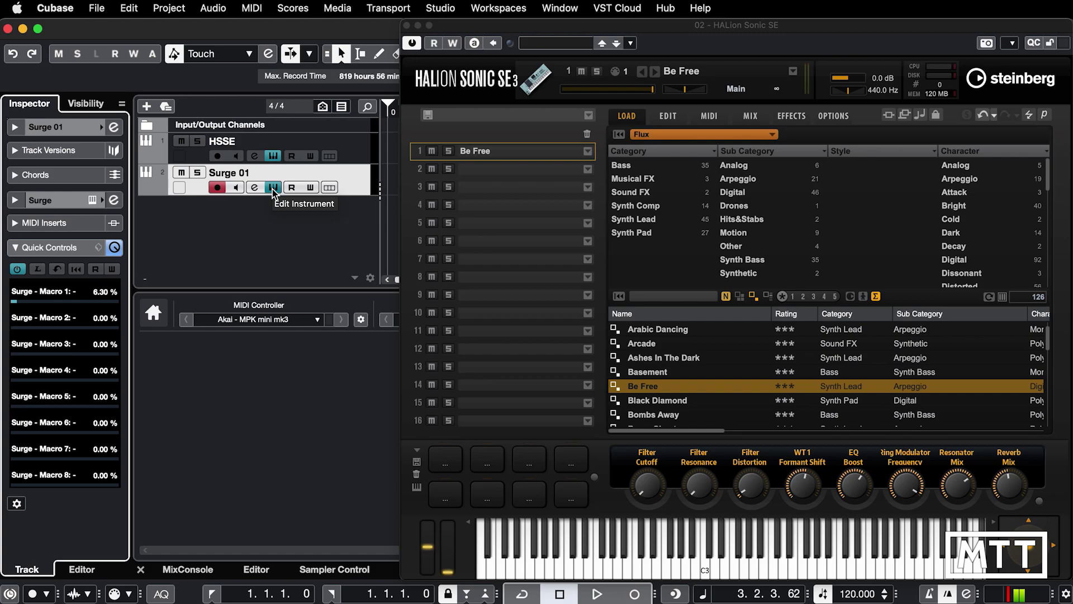
Lock the Quick Control focus to the HSSE track's HALion Sonic SE editor, then select the Surge 01 track.
left_click(353, 163)
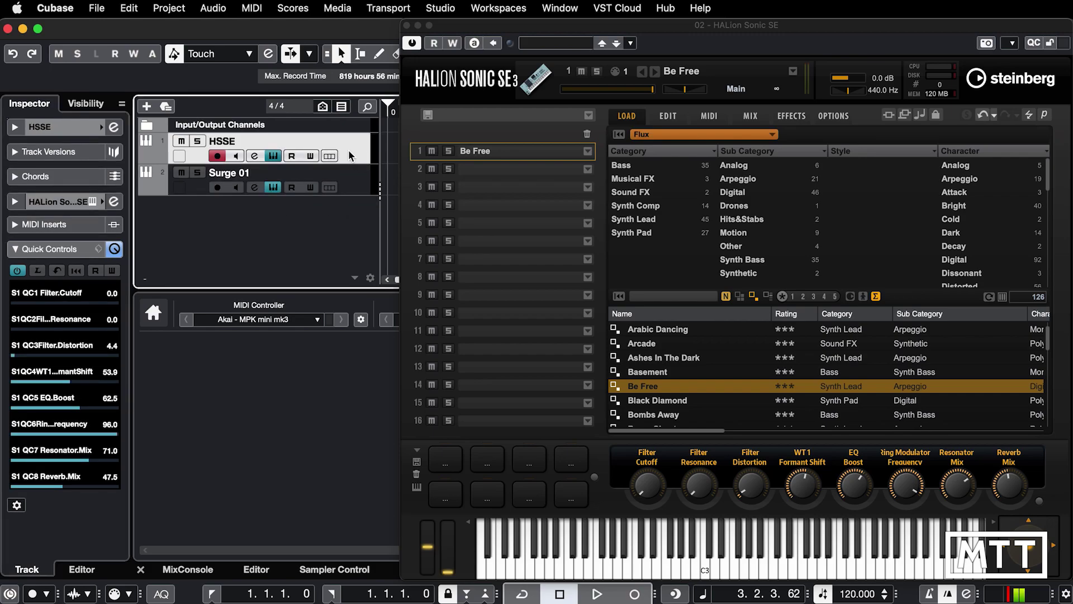
left_click(754, 33)
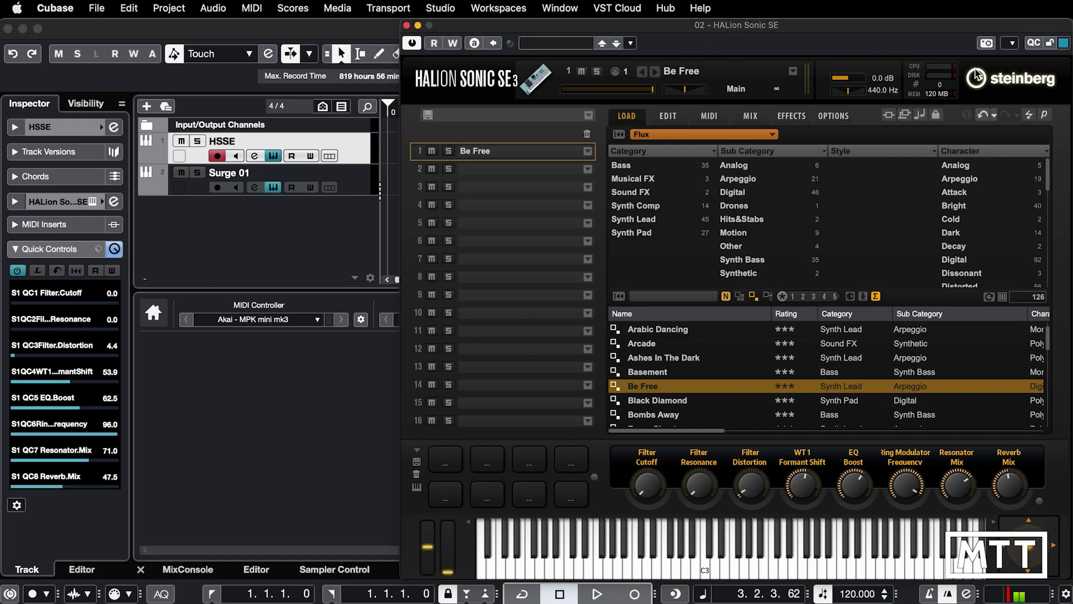
left_click(1050, 44)
left_click(353, 190)
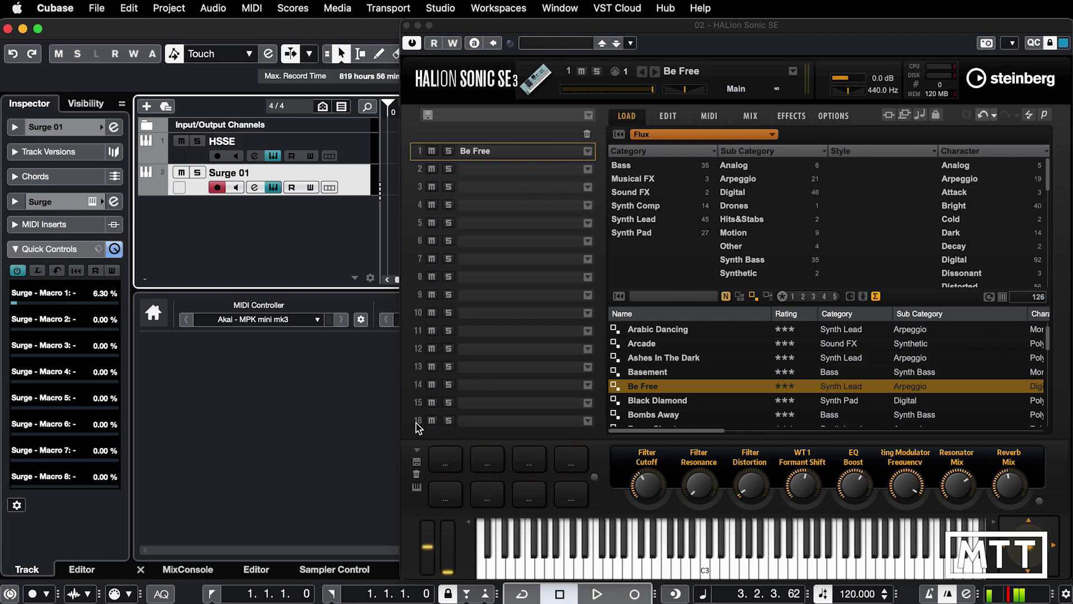
Bring up and reposition the Surge editor, then close both the Surge and HALion Sonic SE windows.
left_click(272, 186)
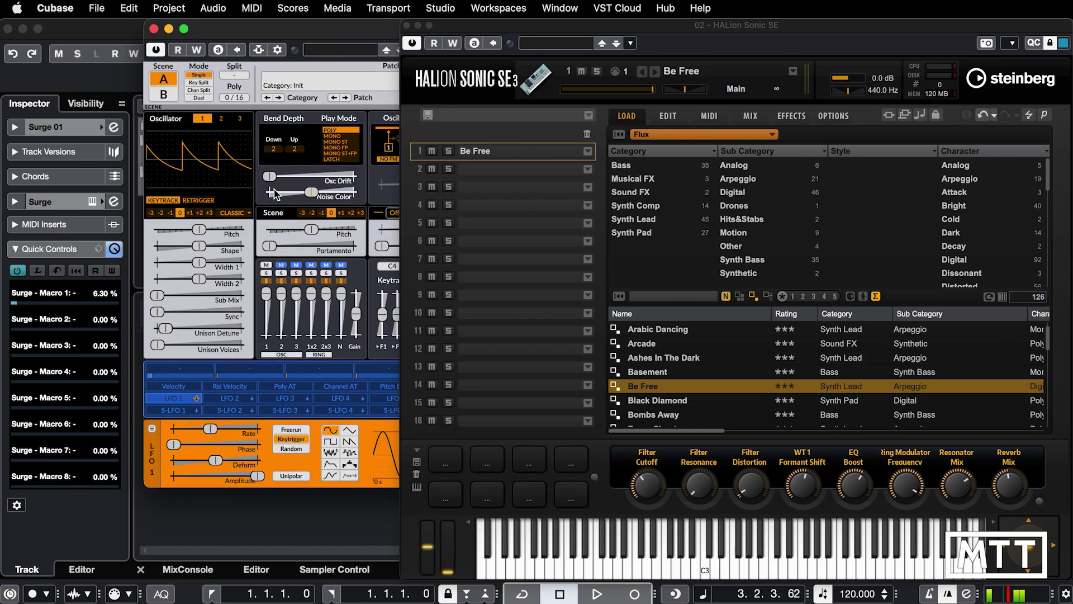
left_click_drag(274, 27, 208, 30)
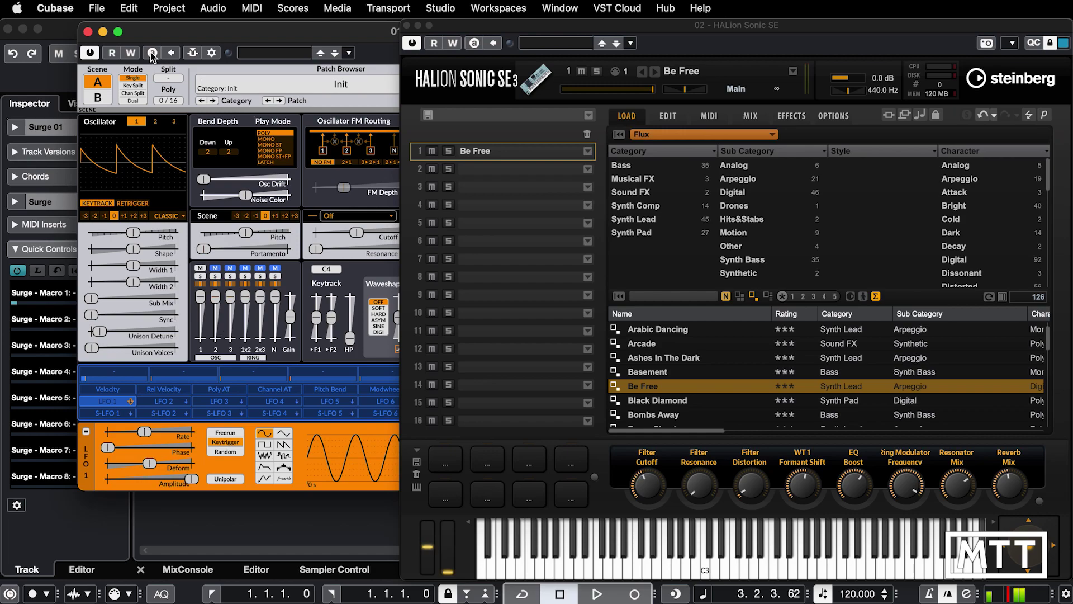
left_click(89, 32)
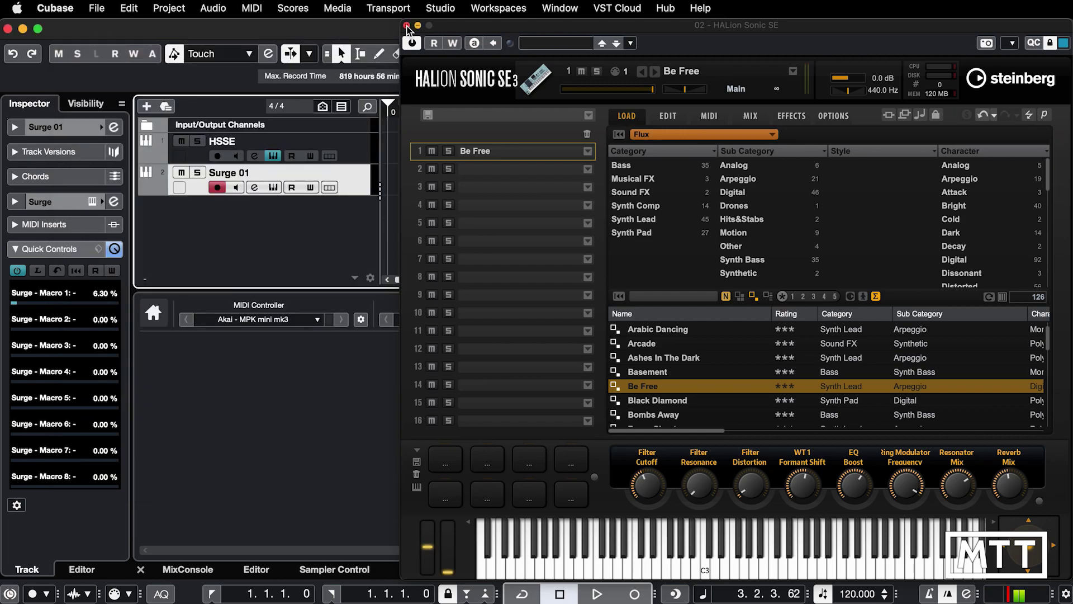
left_click(406, 25)
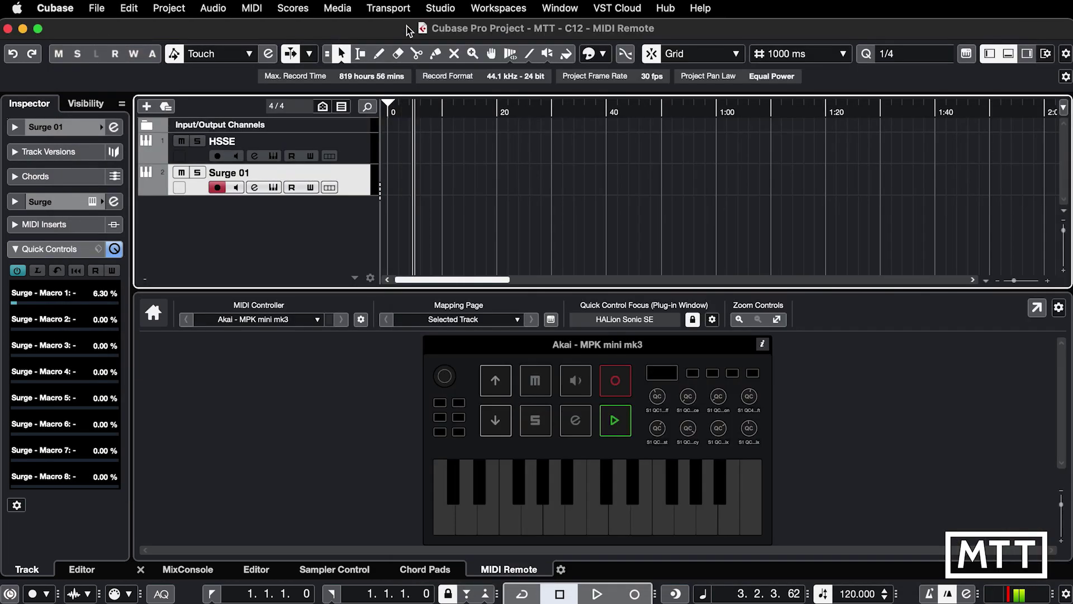
Release the Quick Control focus lock, select the HSSE track, and toggle the focus lock on and off.
left_click(693, 321)
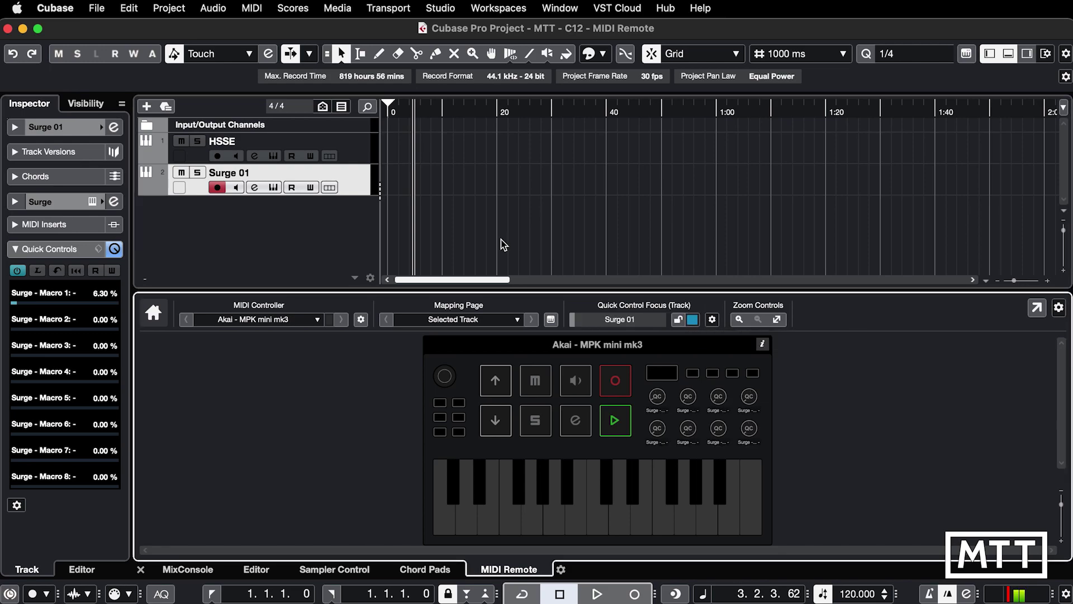
left_click(360, 149)
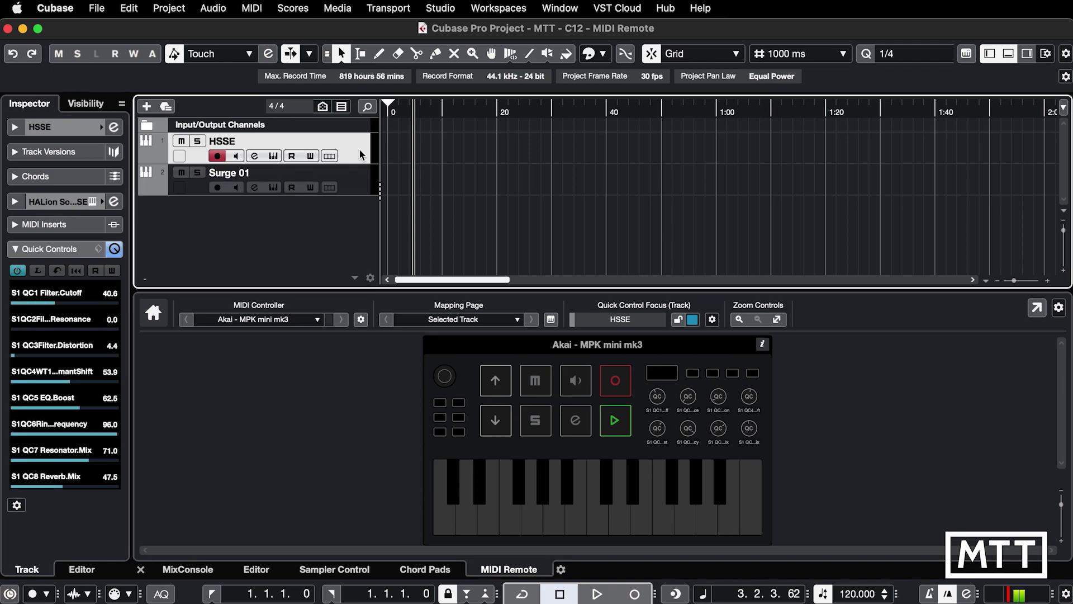
left_click(679, 320)
left_click(679, 320)
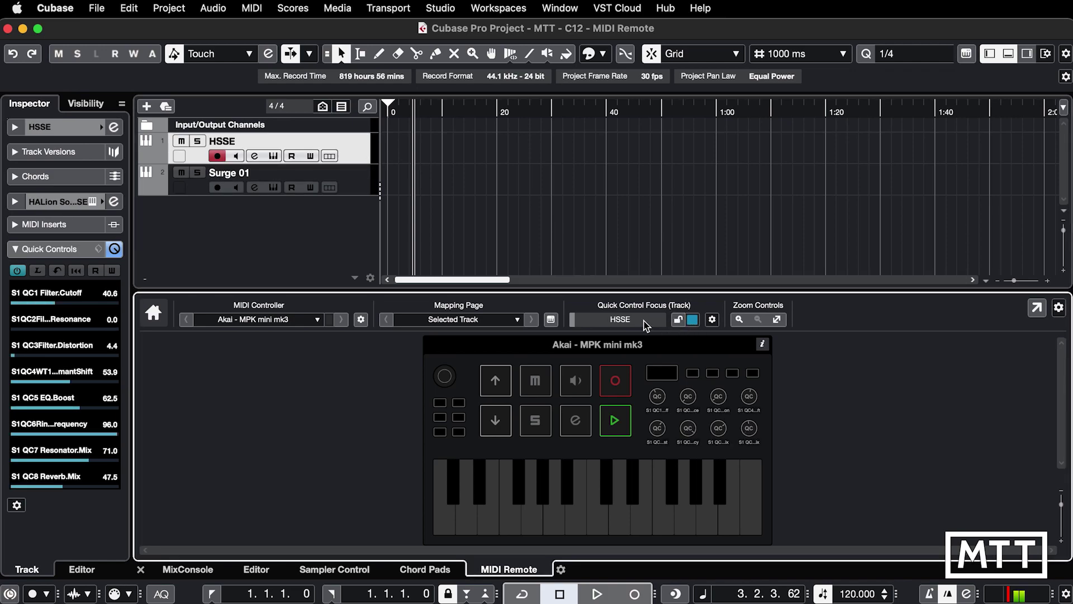
Set the Quick Control focus to follow Plug-in Window Focus only and open the HSSE track's instrument editor.
left_click(712, 319)
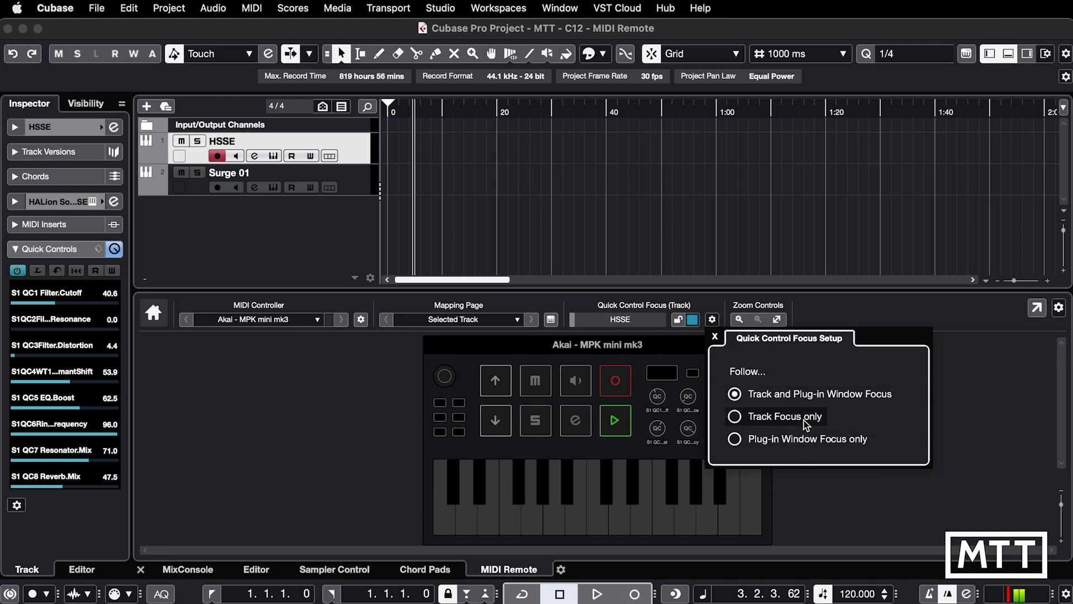
left_click(736, 440)
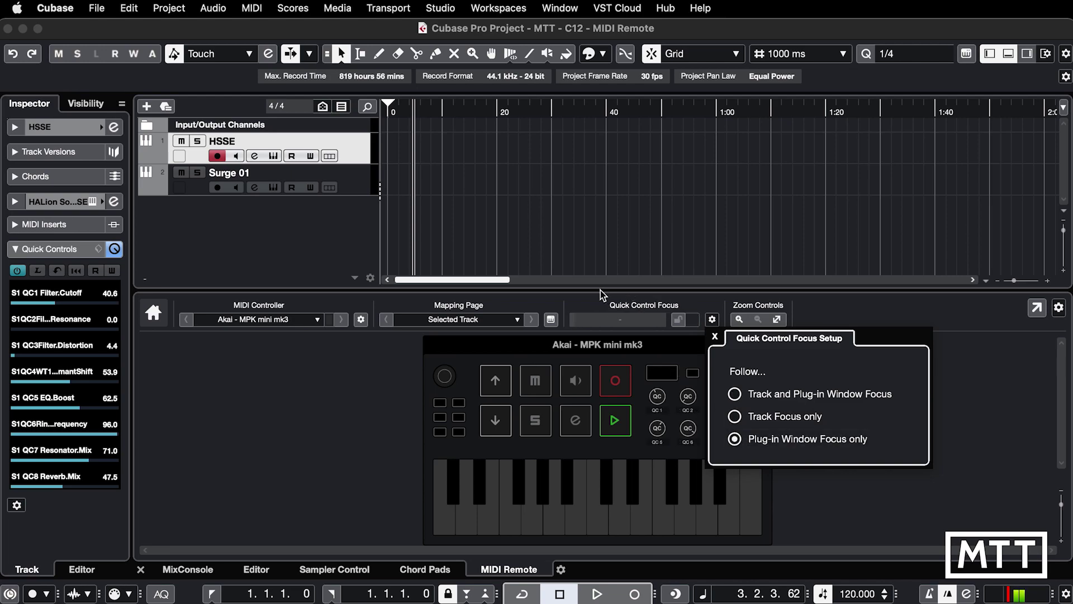
left_click(332, 227)
left_click(273, 155)
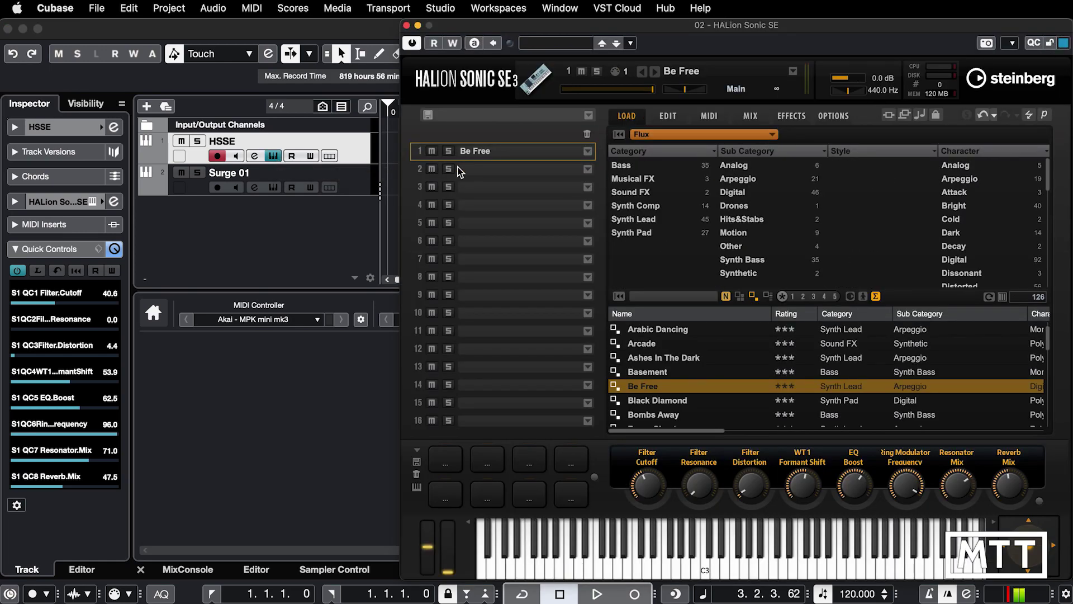
Select the Surge 01 track, lock Quick Control focus on HALion Sonic SE, and release the lock after closing its window.
left_click(356, 186)
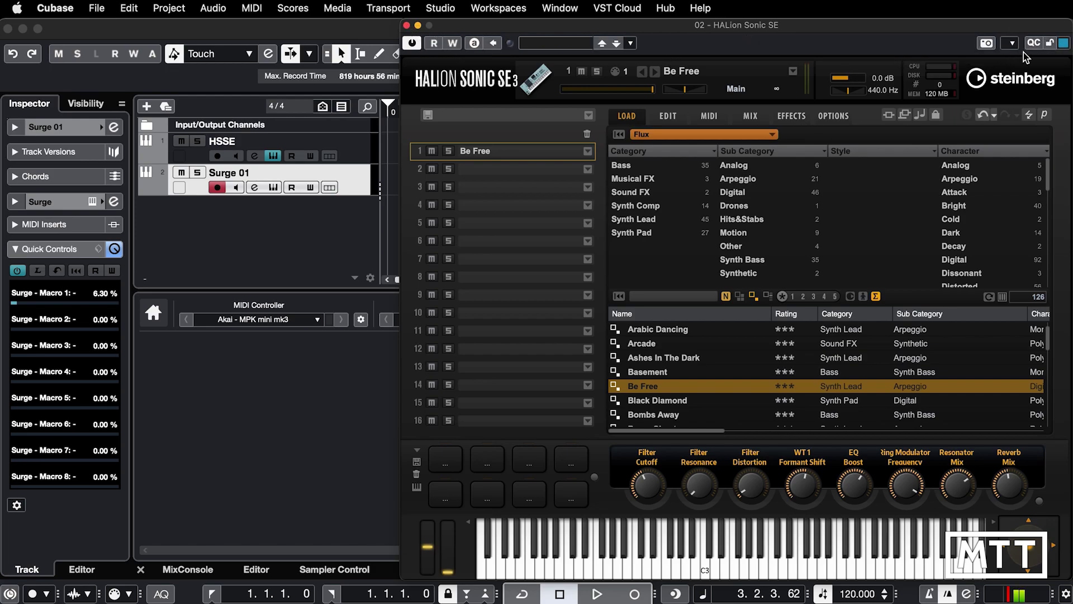
left_click(1050, 45)
left_click(406, 25)
left_click(693, 319)
Set the Quick Control focus to follow Track and Plug-in Window Focus and close the focus setup.
left_click(712, 319)
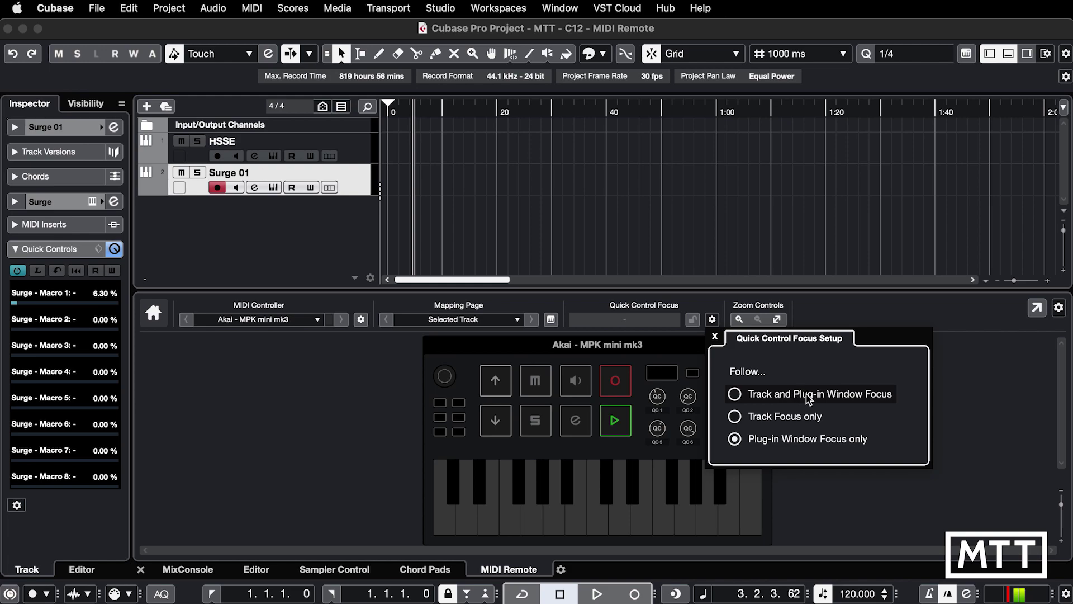
left_click(808, 394)
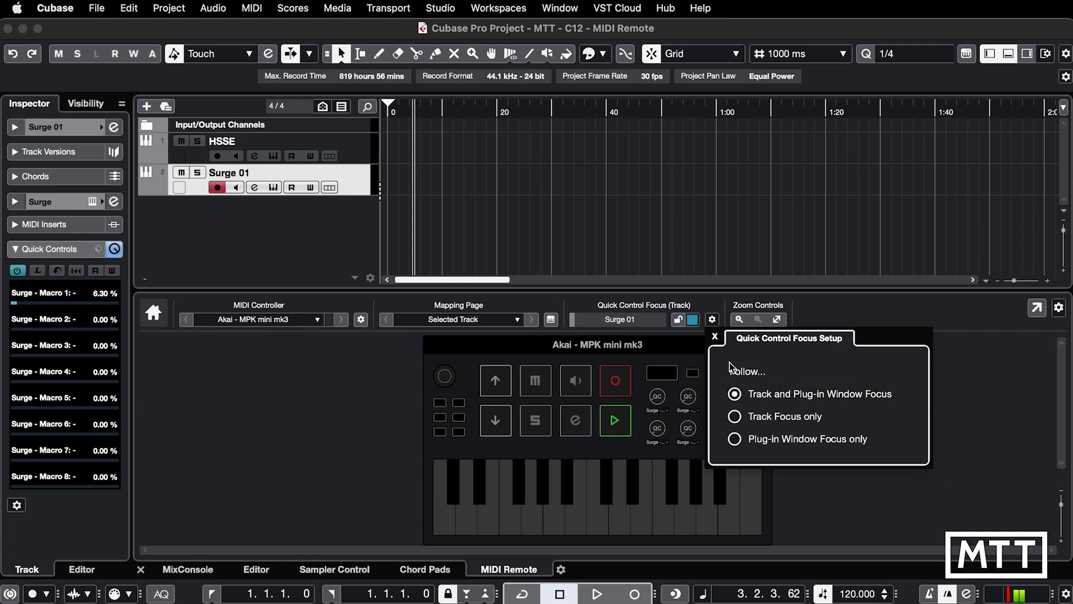
left_click(855, 325)
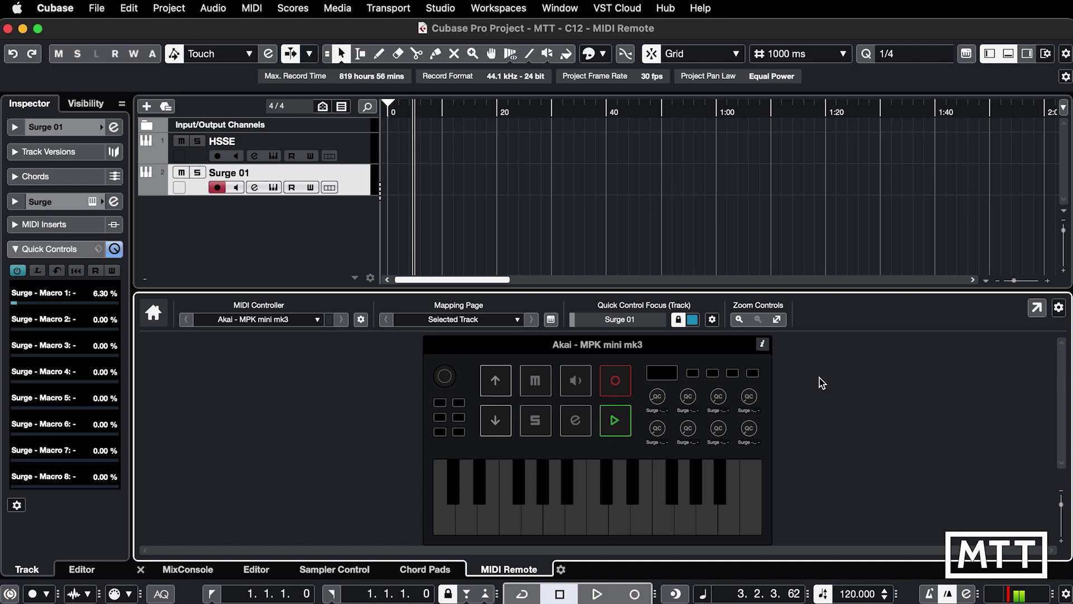
Open the MIDI Remote Mapping Assistant and add a mapping page named "DJ 1" for the Akai MPK mini mk3.
left_click(555, 321)
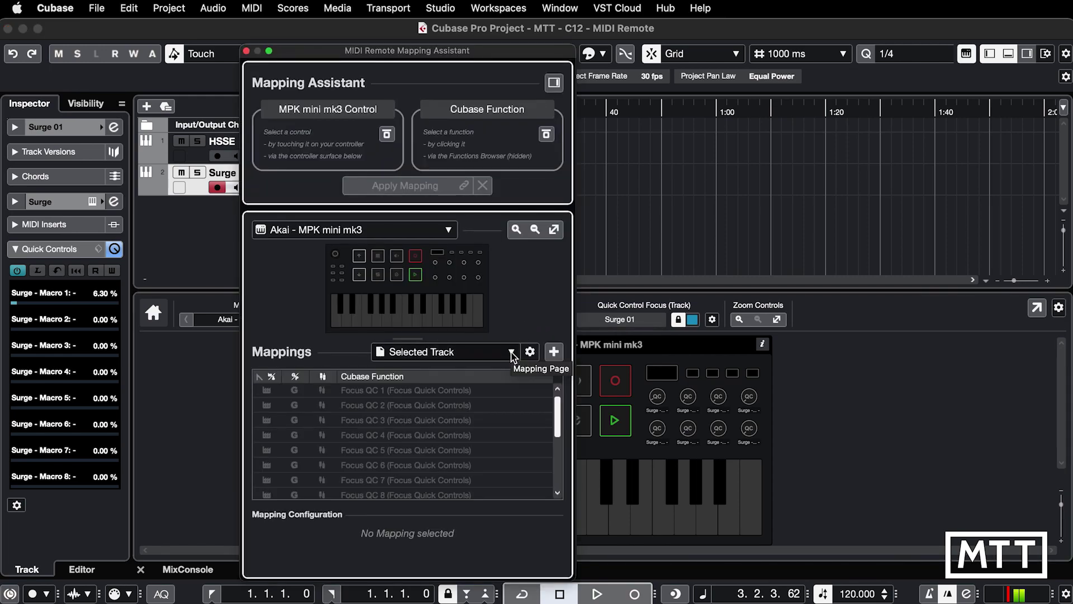
left_click(479, 351)
left_click(499, 340)
left_click(553, 352)
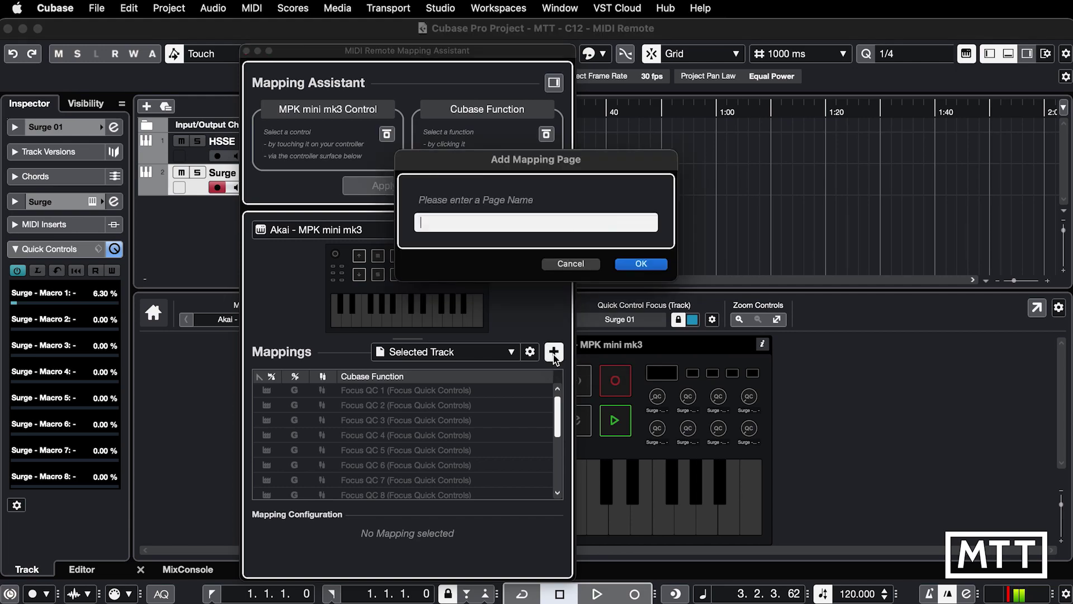
type("DJ 1")
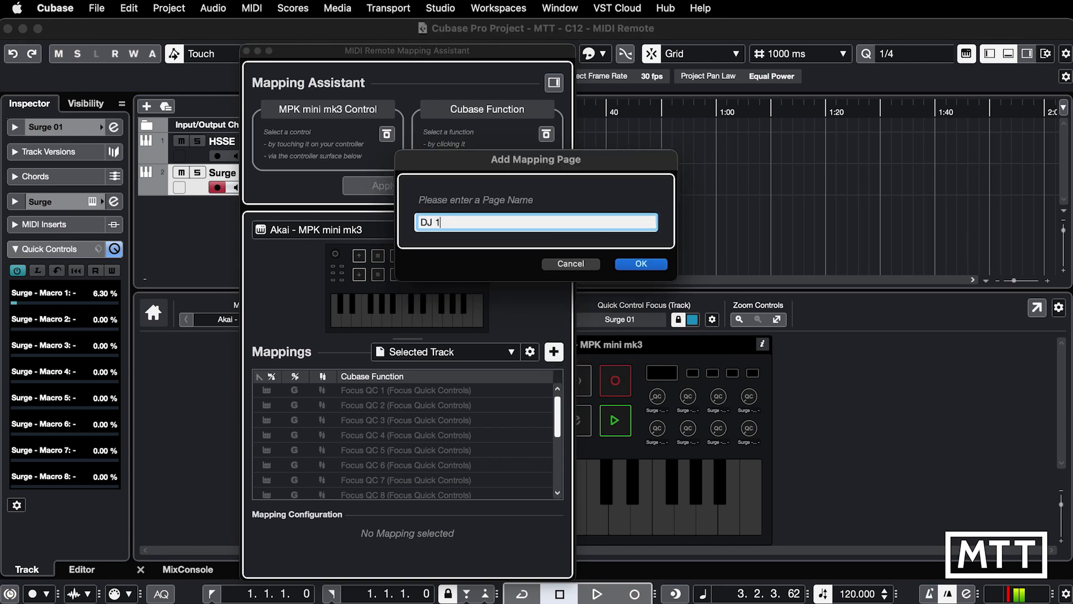
left_click(653, 266)
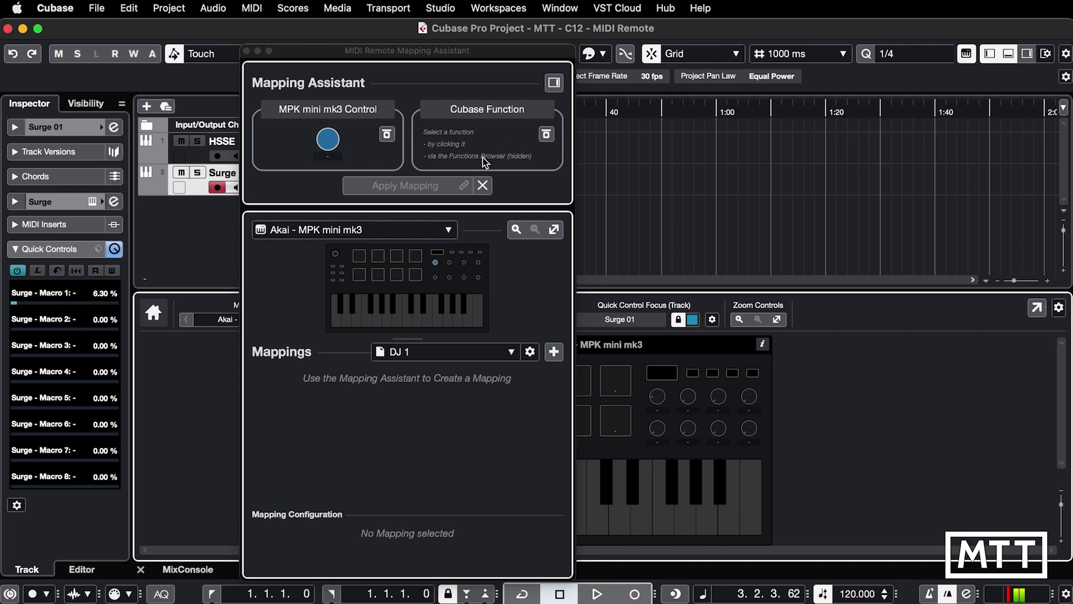
Using the Functions Browser, map the four upper-row knobs to Focus Quick Controls QC 1, QC 2, QC 3 and QC 4 in order.
left_click(556, 88)
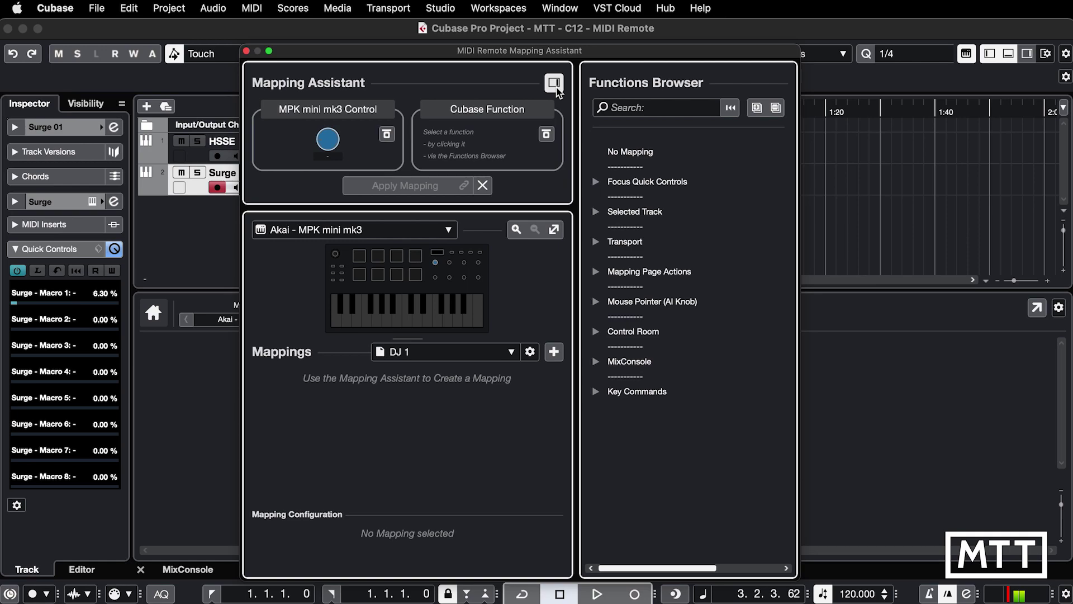
left_click(596, 183)
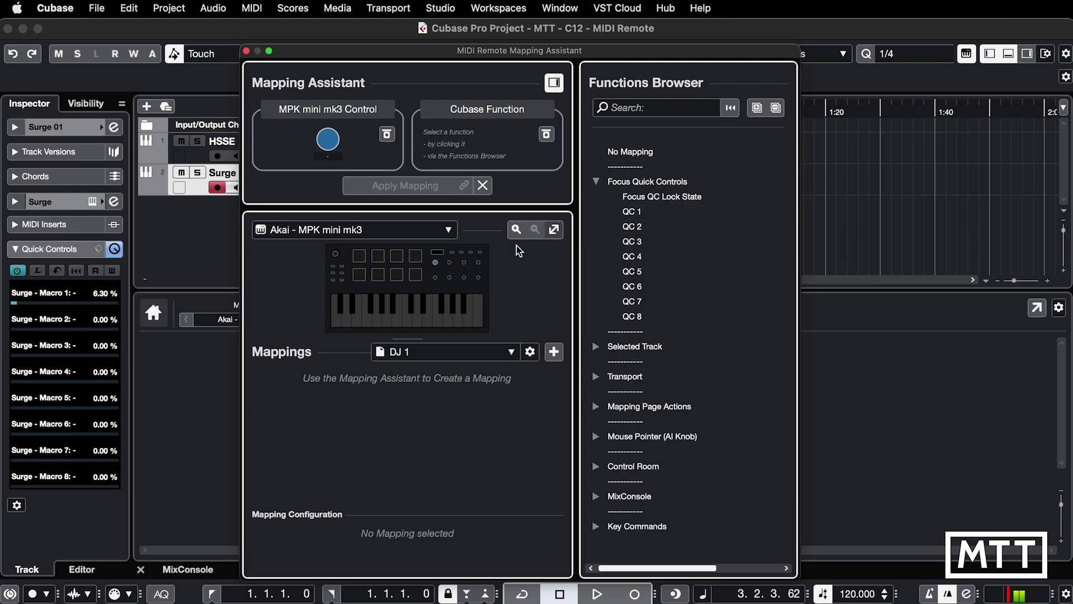
double_click(632, 211)
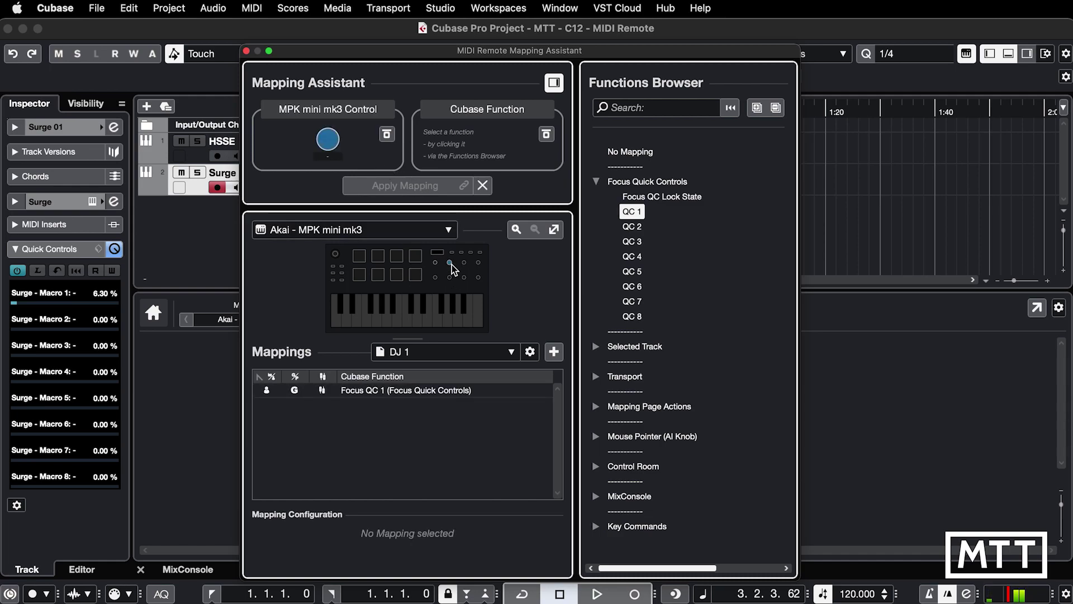
double_click(632, 227)
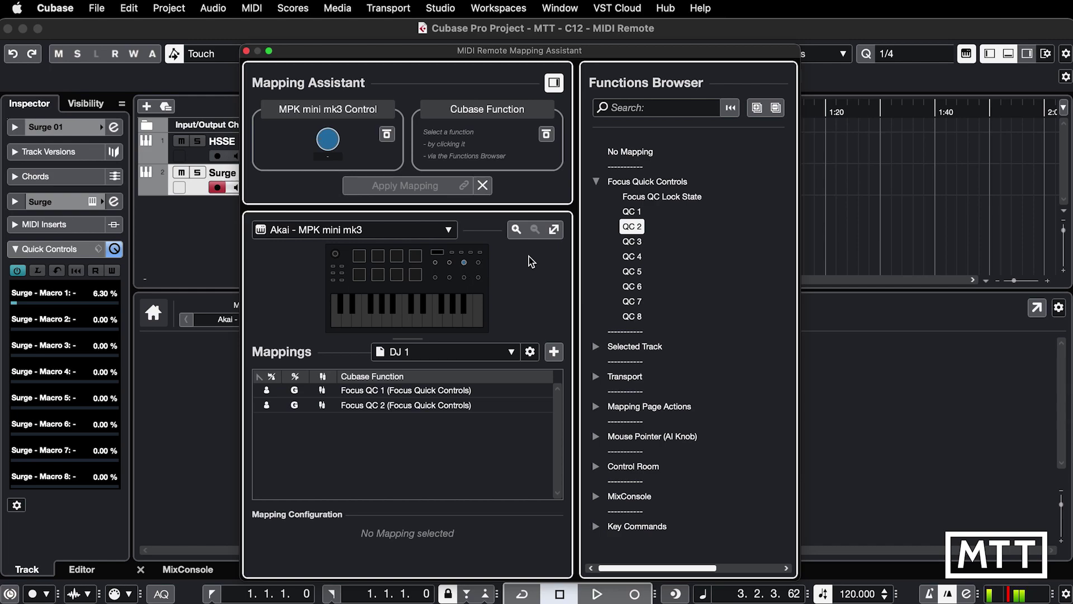
left_click(635, 242)
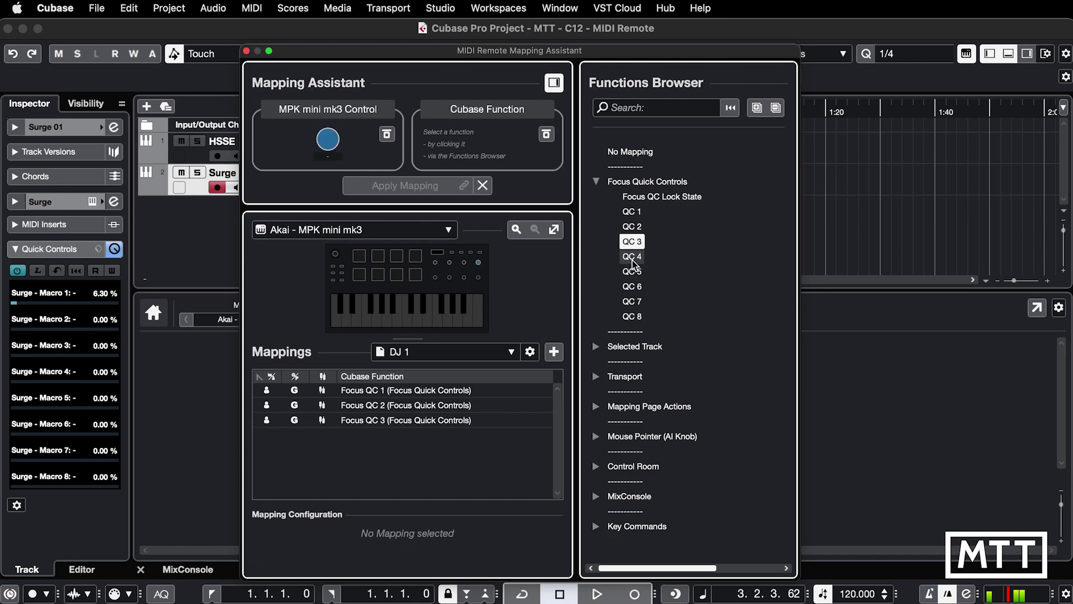
left_click(632, 257)
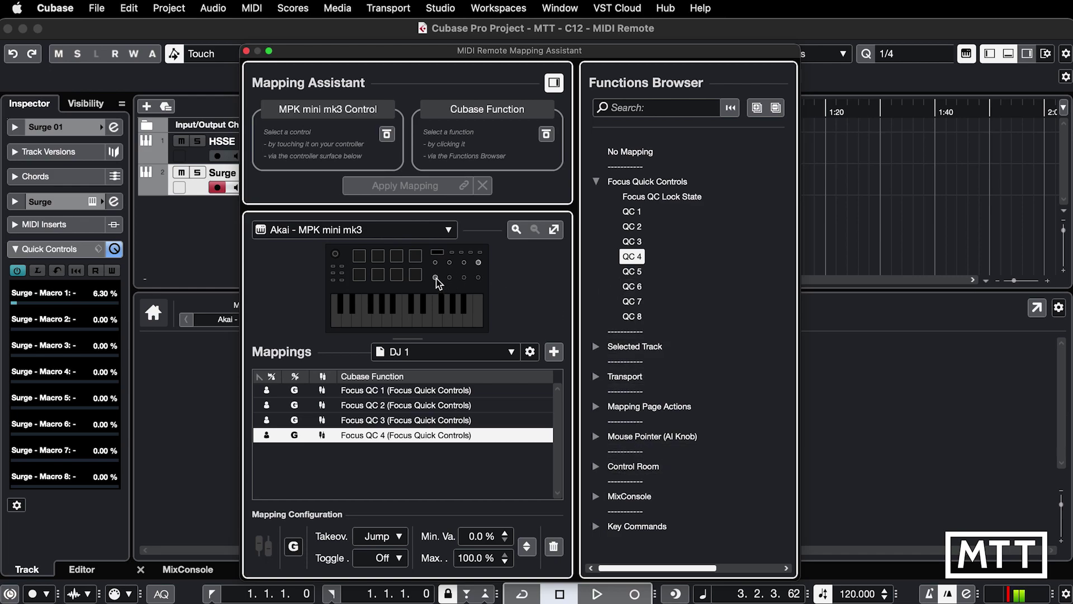
Map the first two lower-row knobs to the MixConsole Output's Pan Left-Right and Volume, and close the Mapping Assistant.
left_click(435, 277)
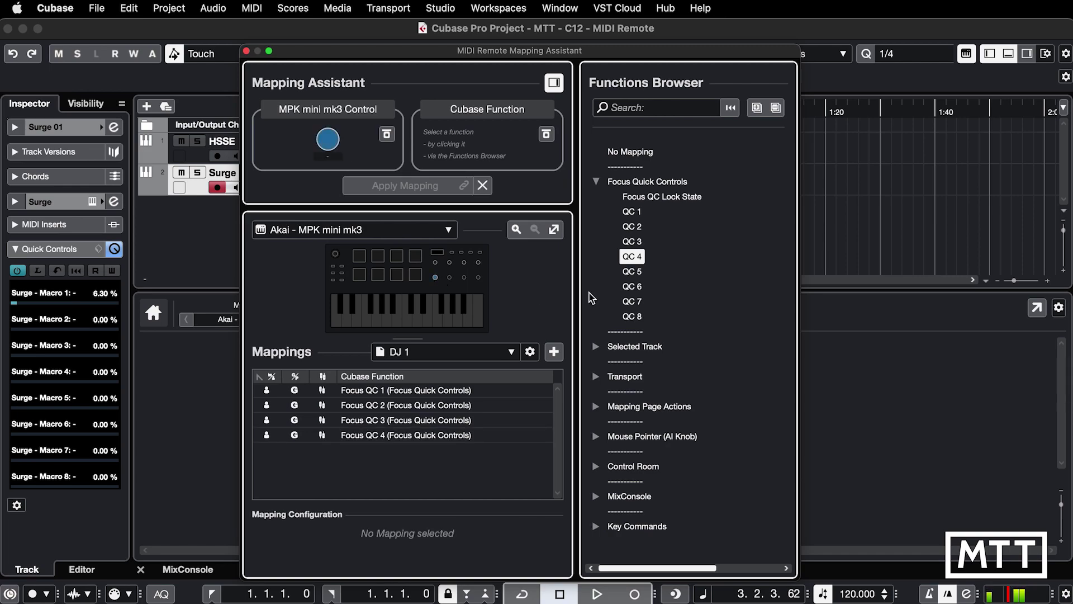
left_click(596, 495)
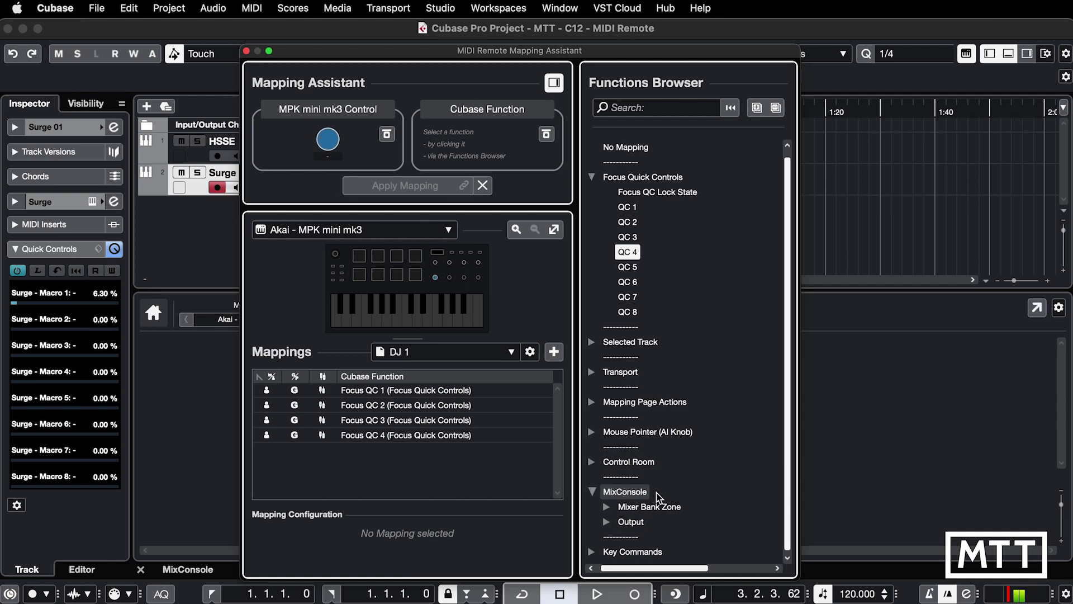
left_click(612, 522)
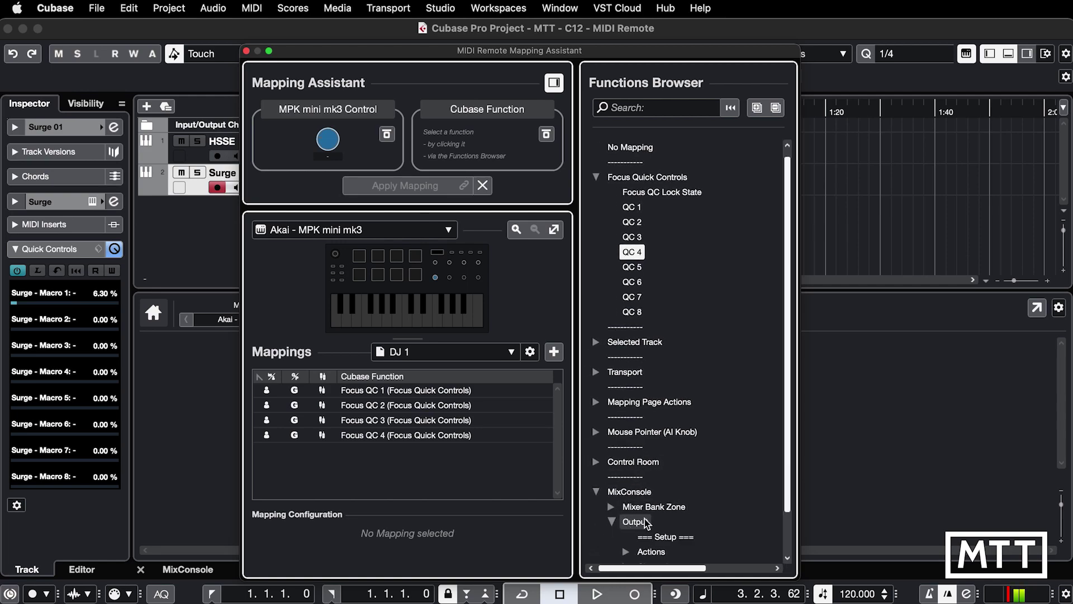
scroll(617, 526, "down", 2)
left_click(627, 522)
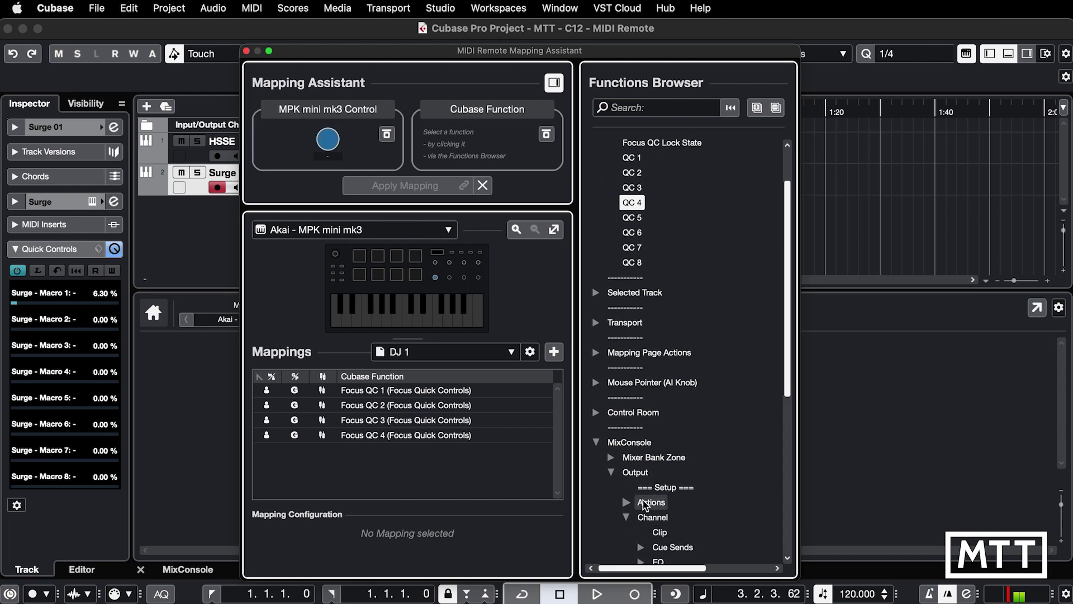
scroll(637, 514, "down", 5)
scroll(647, 506, "down", 3)
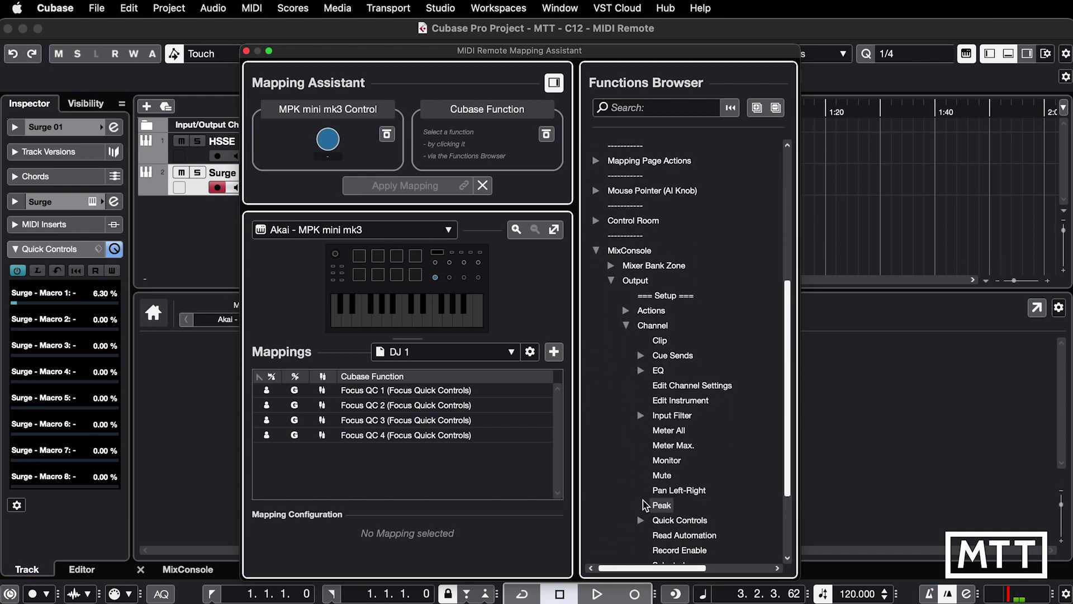
scroll(647, 506, "down", 2)
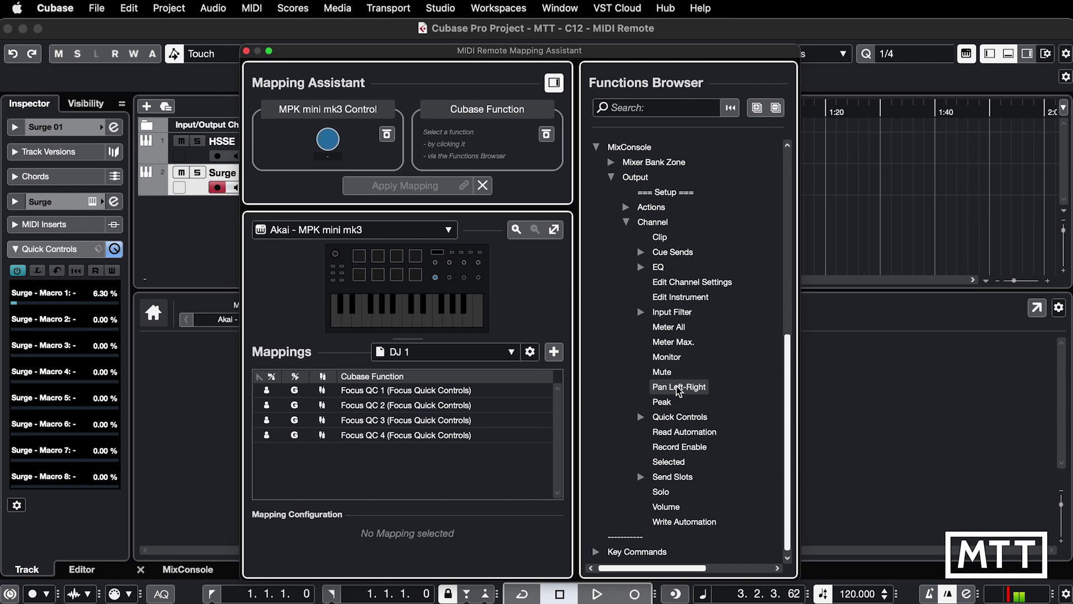
double_click(678, 388)
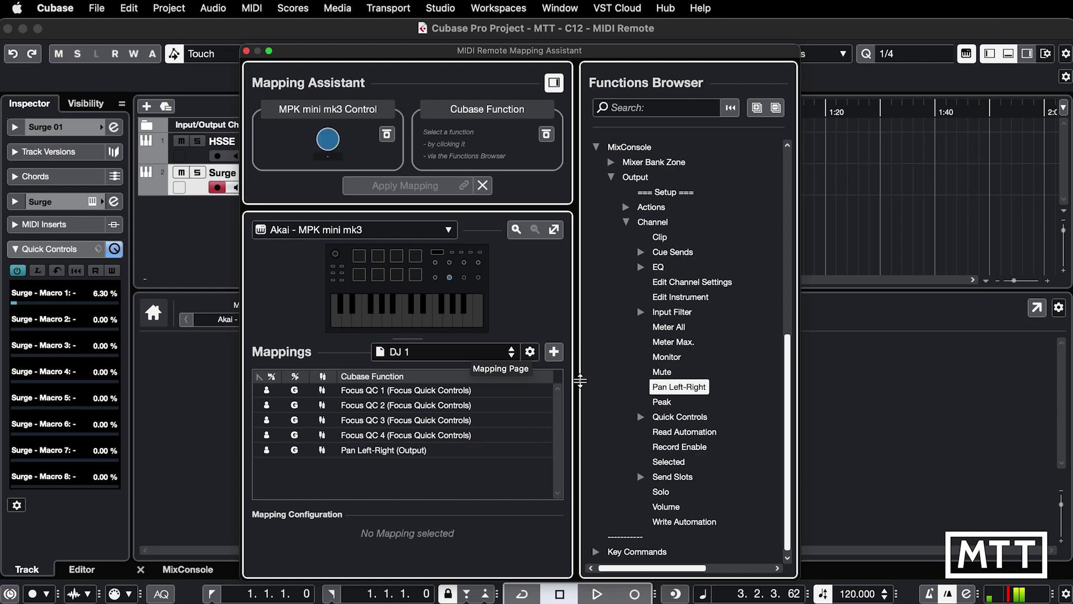
double_click(666, 507)
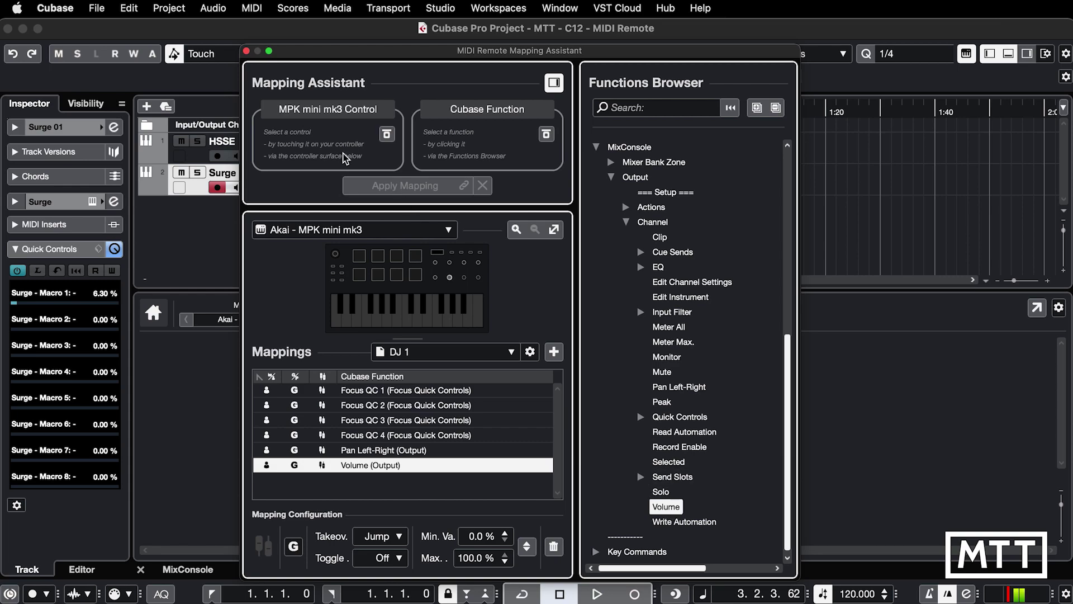
left_click(246, 51)
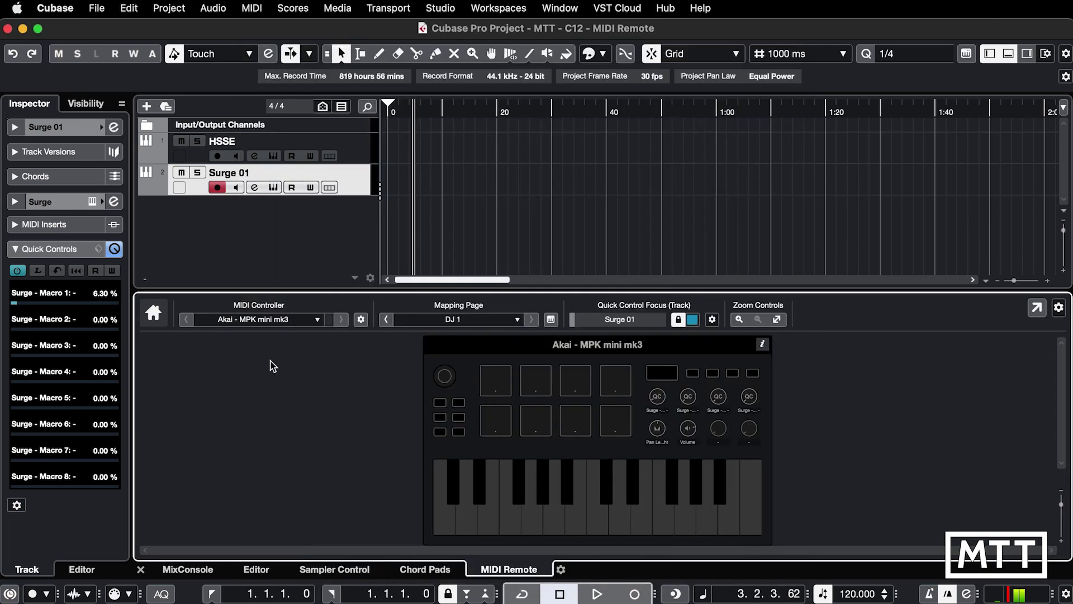
Show the MixConsole and select HSSE and Surge 01 in turn to check the Stereo Out fader's response to the volume knob.
left_click(199, 569)
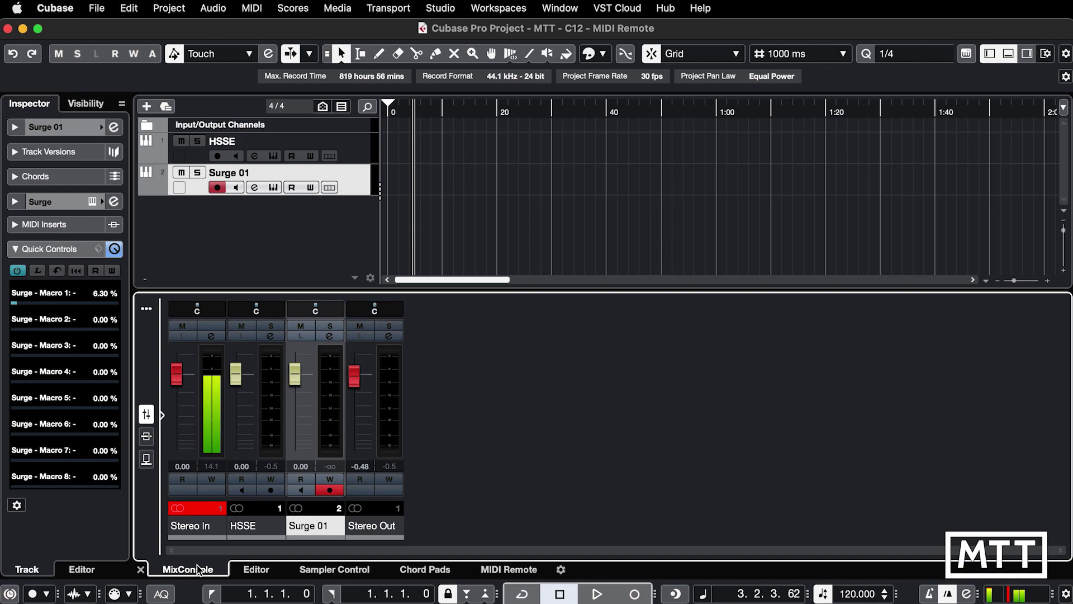
left_click(355, 152)
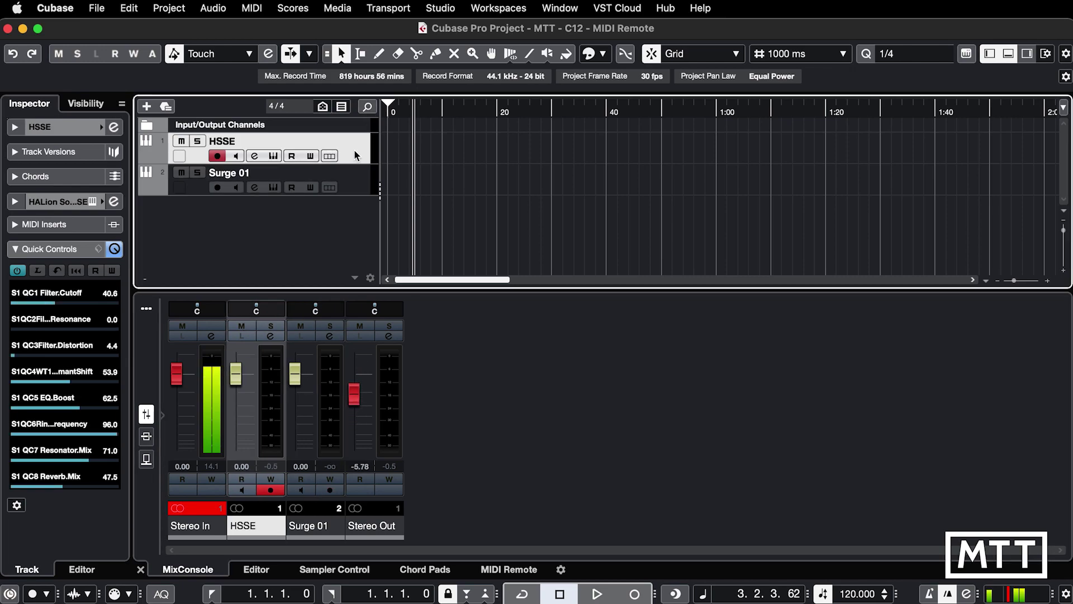
left_click(352, 189)
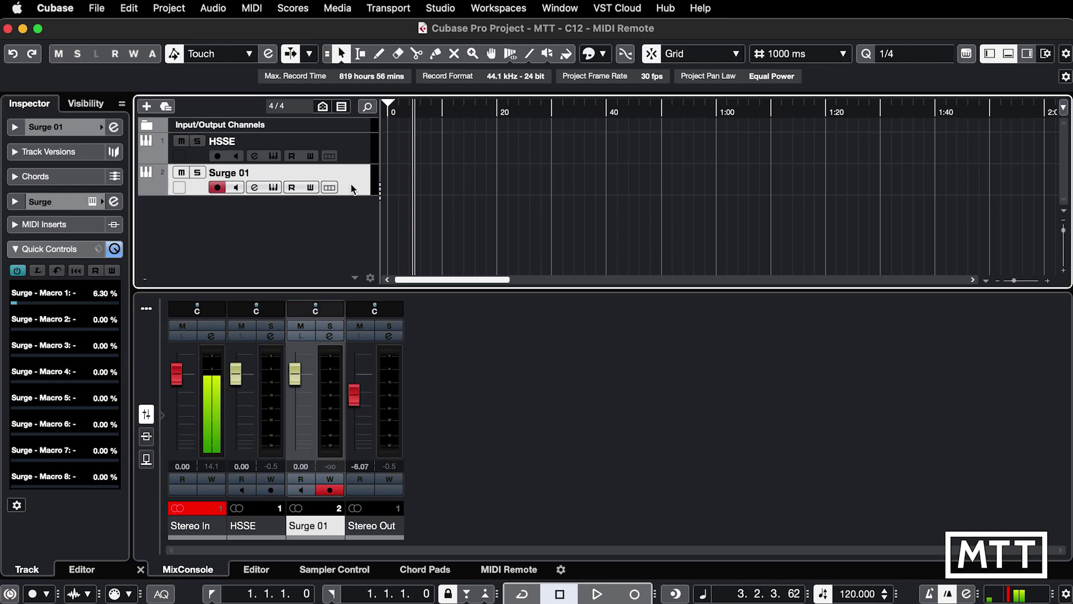
Return to the MIDI Remote, enlarge its view, and check the assignments of the pan and volume knobs.
left_click(510, 569)
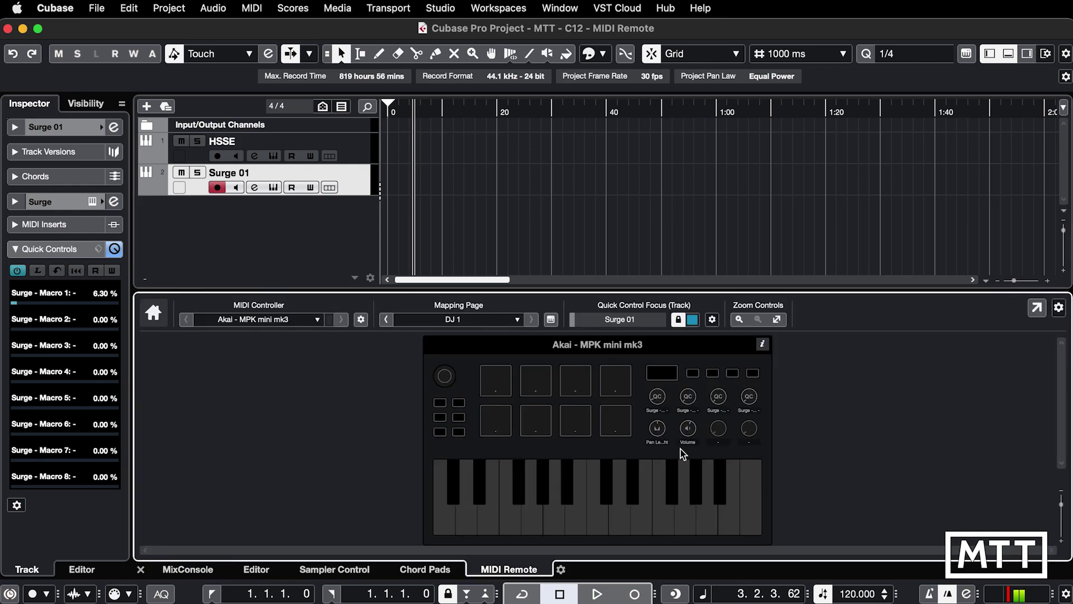
mouse_move(657, 433)
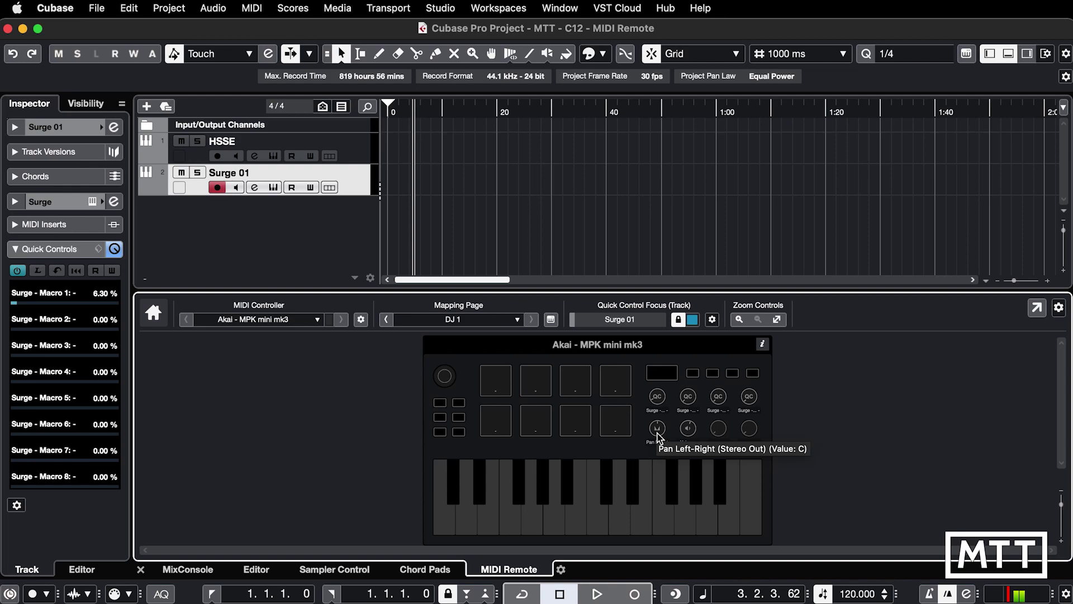
left_click_drag(645, 292, 646, 195)
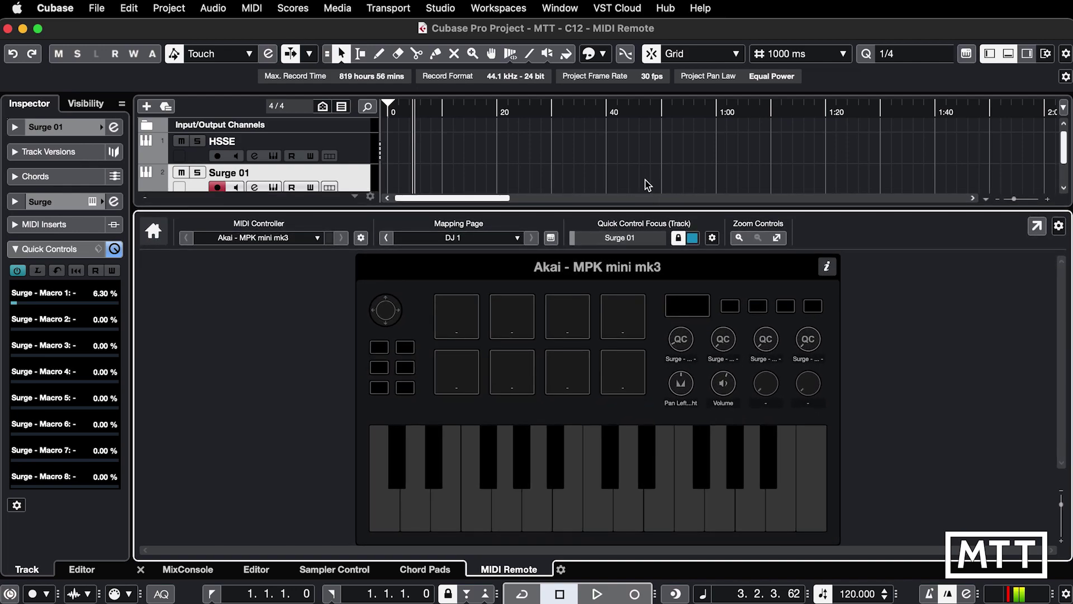
mouse_move(681, 390)
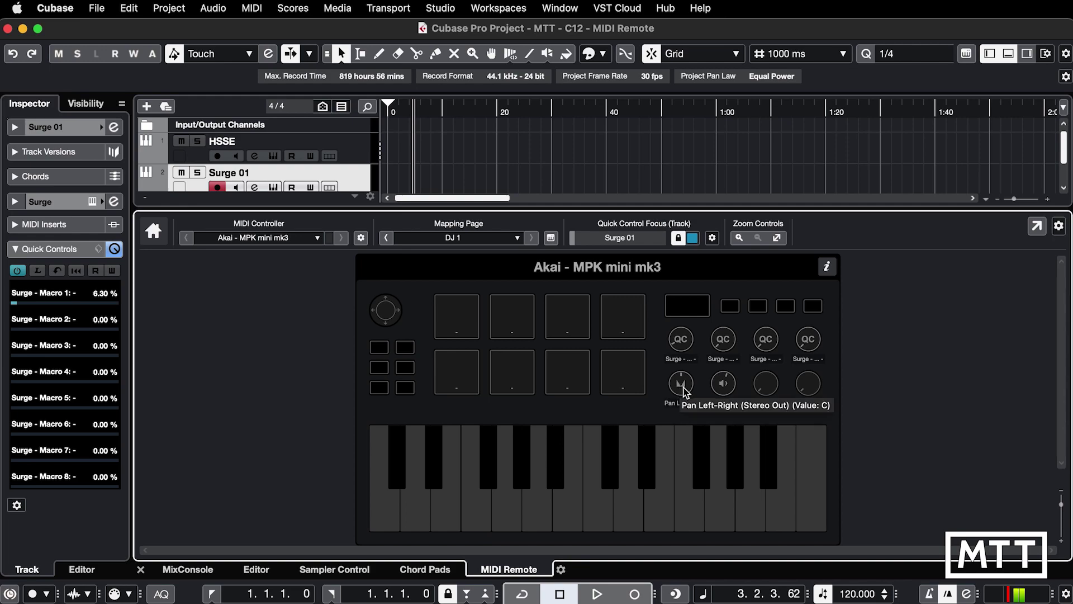
mouse_move(724, 392)
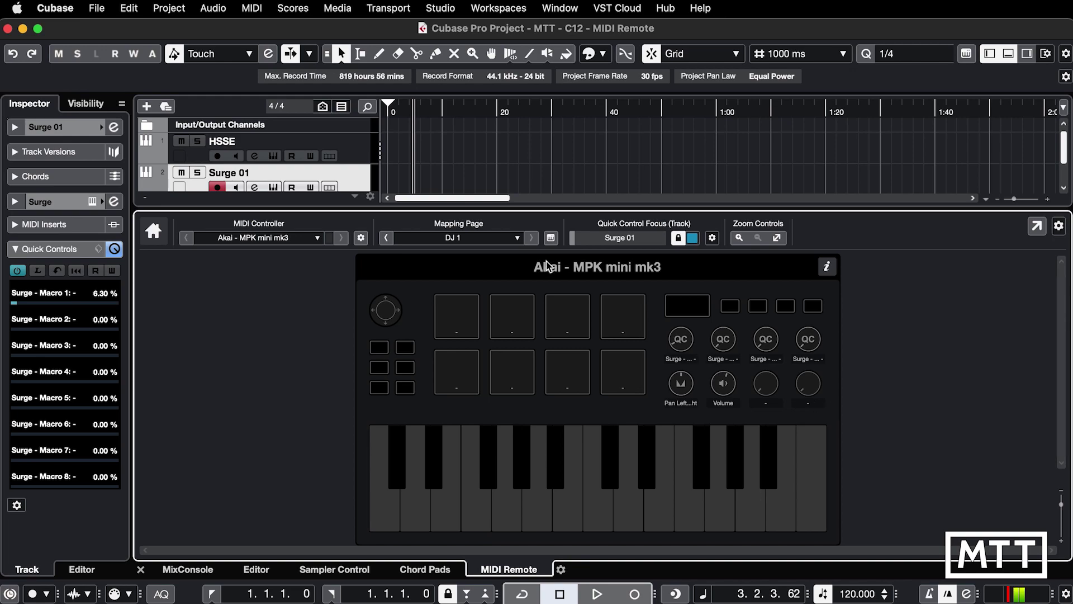
Switch the MPK mini mk3's mapping page to Selected Track.
left_click(518, 239)
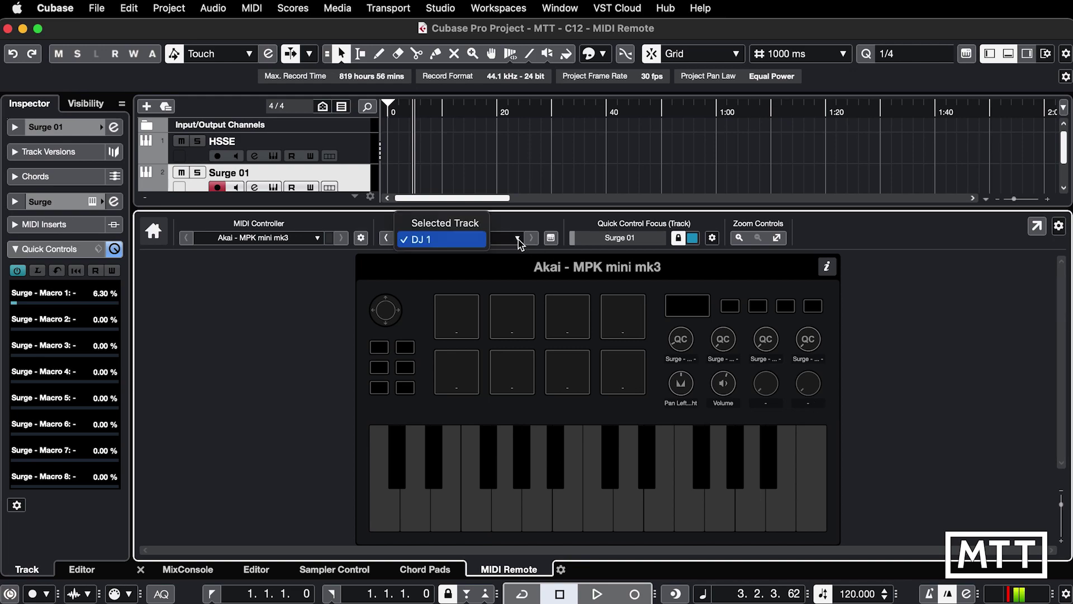
left_click(459, 224)
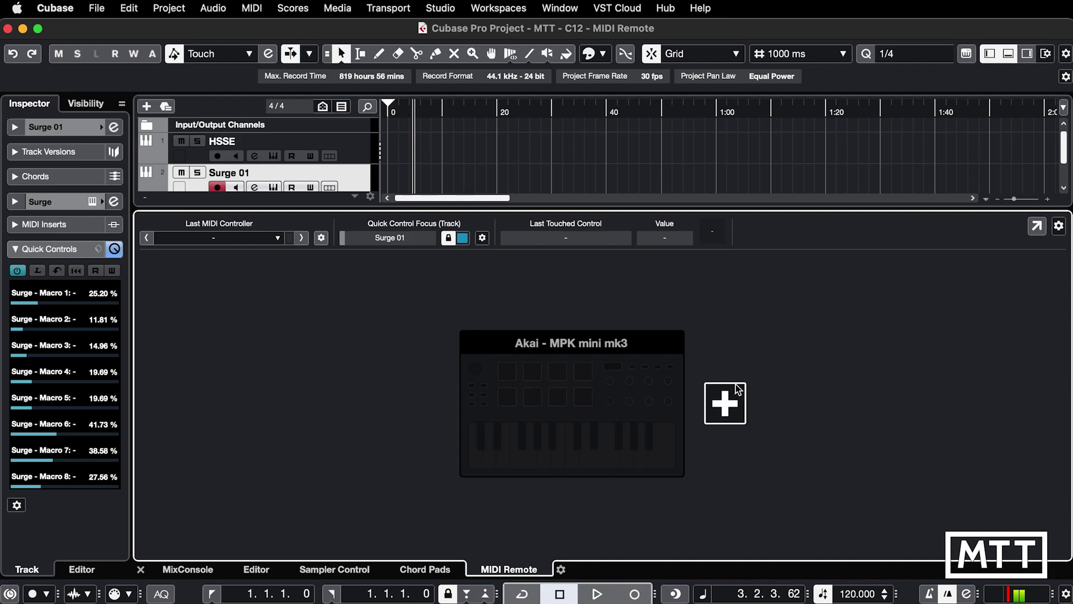
Start a new MIDI controller surface, keep MPK Mini Mk II as the input port, and enter "MPK Mini MkII" as the model.
left_click(725, 402)
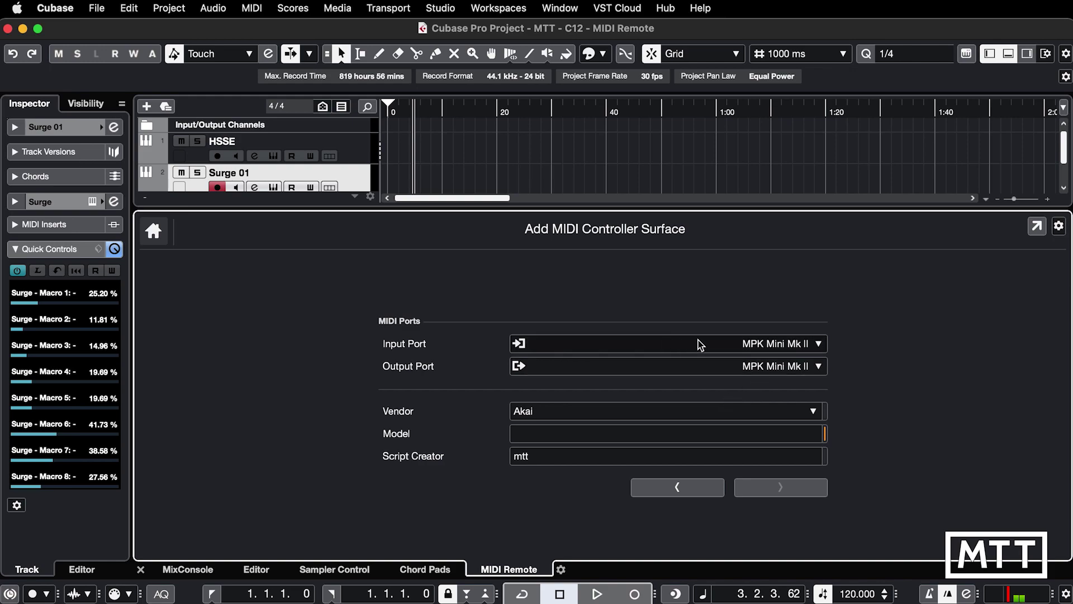
left_click(767, 346)
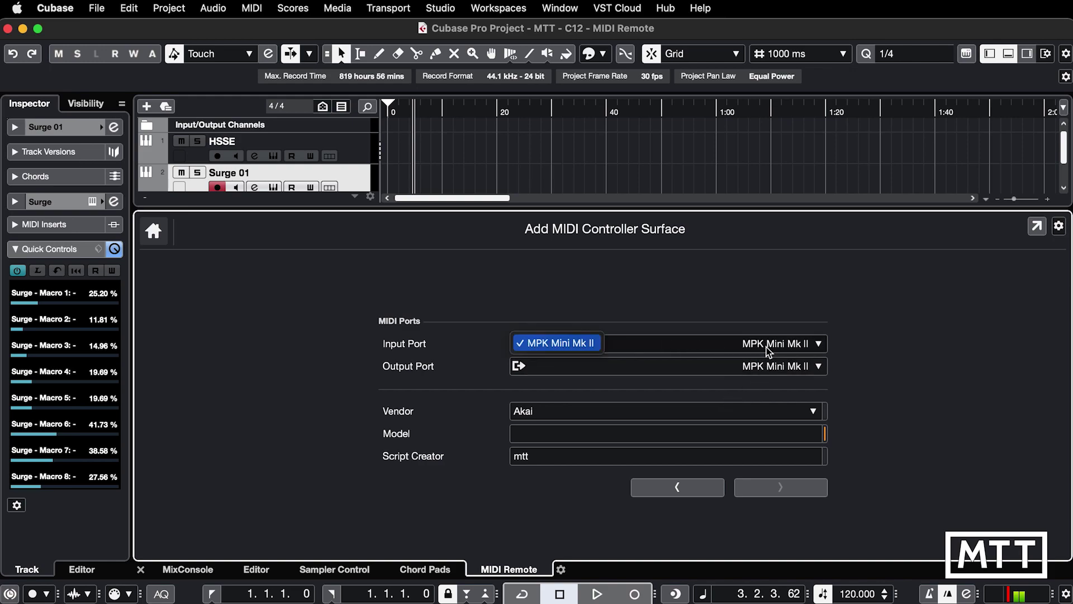
left_click(626, 327)
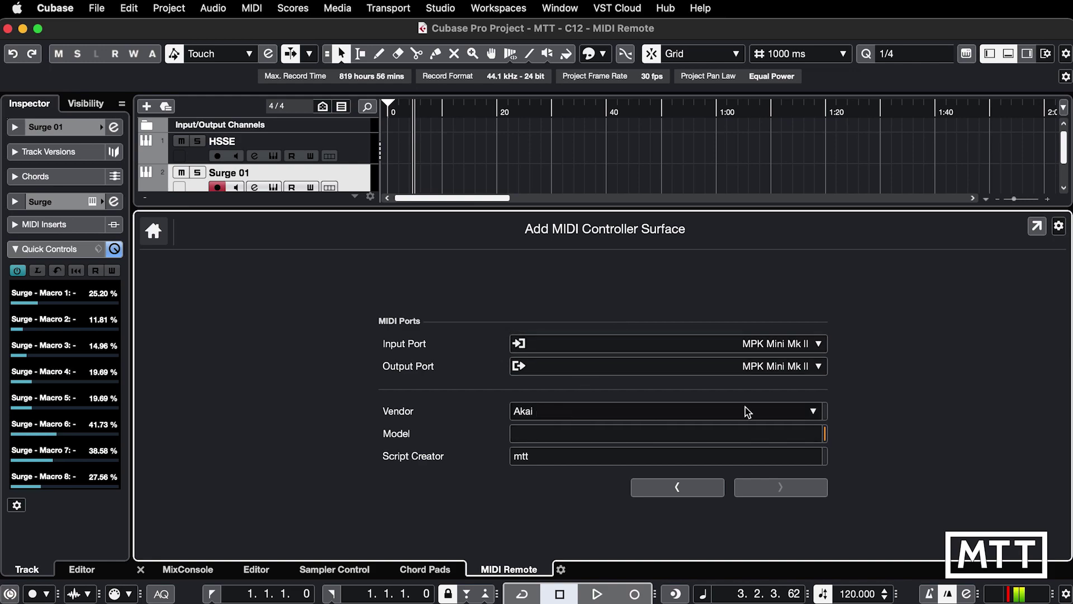
left_click(667, 435)
type("MPK")
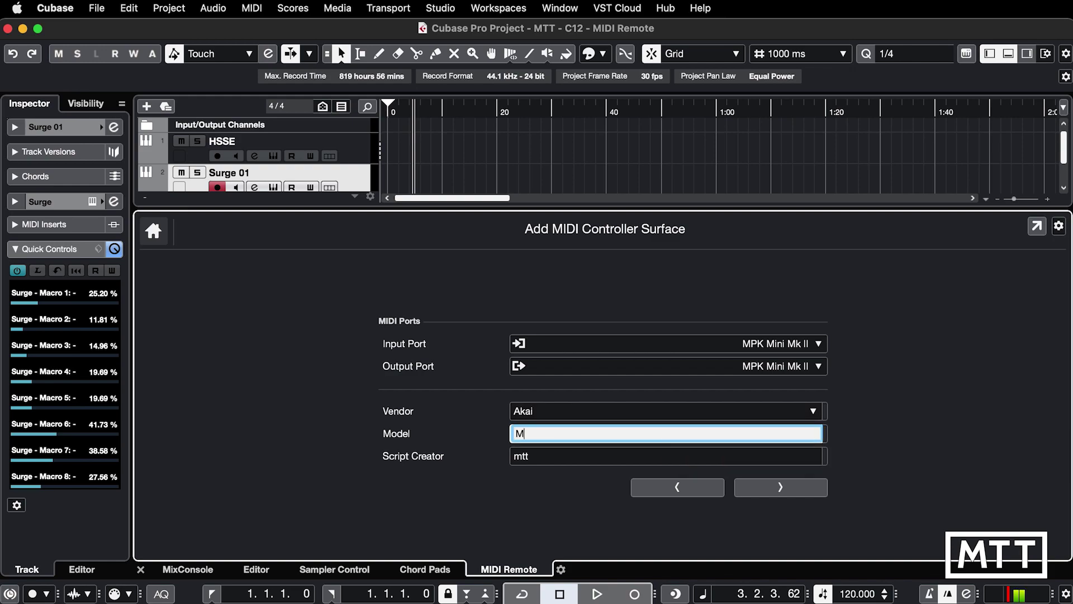
key("BackSpace")
key("BackSpace")
type("PK Mini MkII")
key("Return")
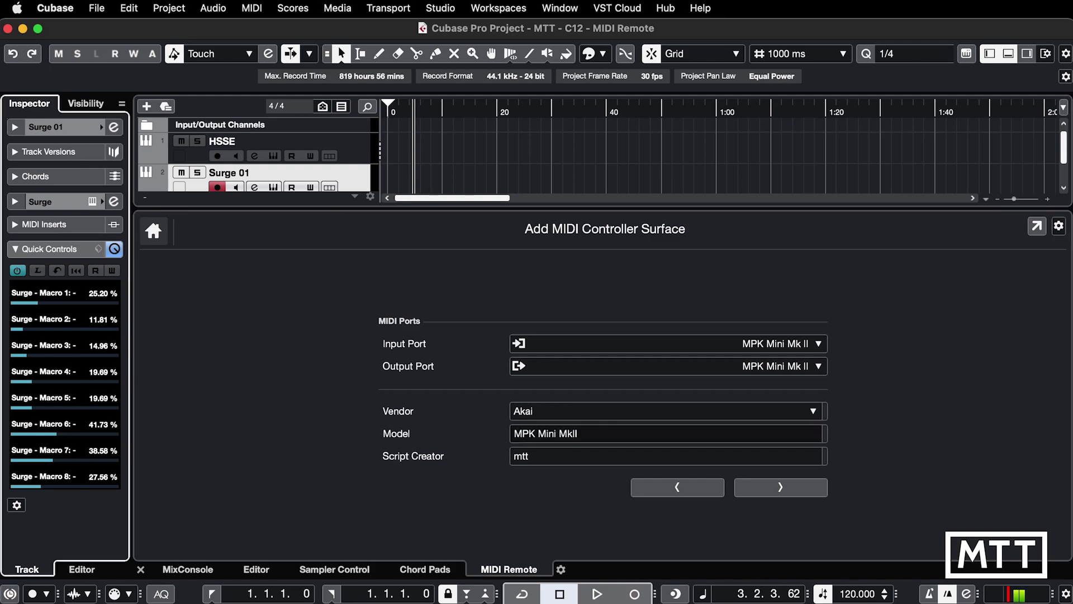
Enter the script creator's name and continue to the controller surface editor.
left_click(573, 458)
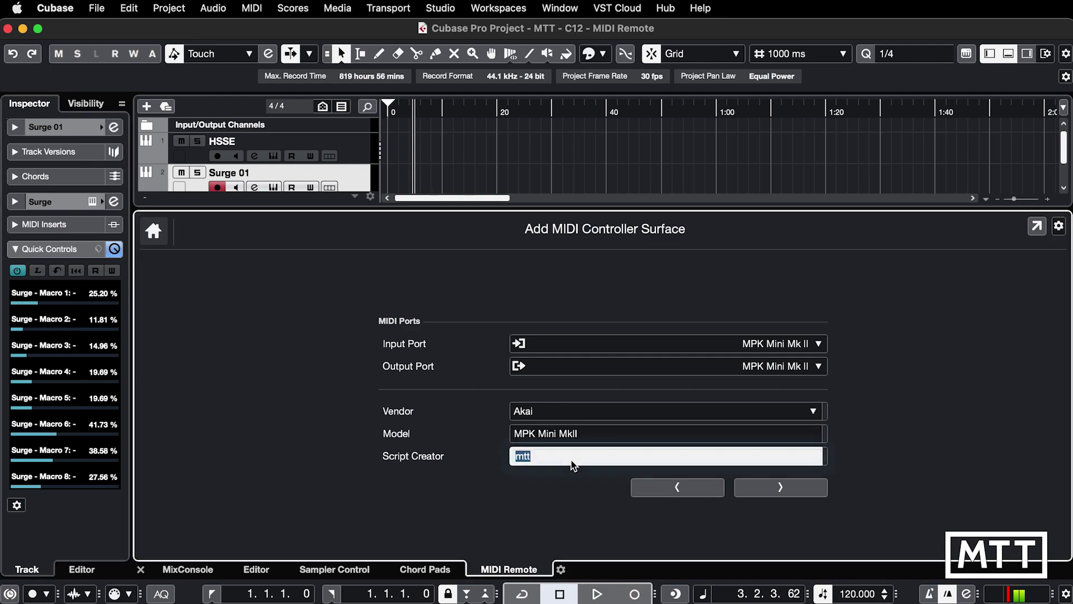
type("Darren Jones")
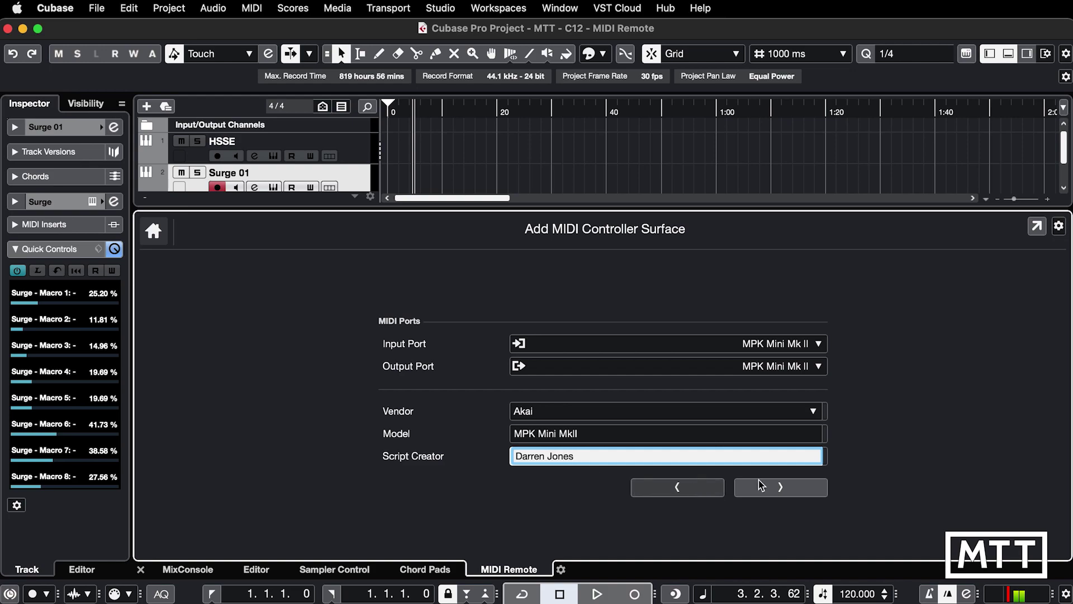
key("Return")
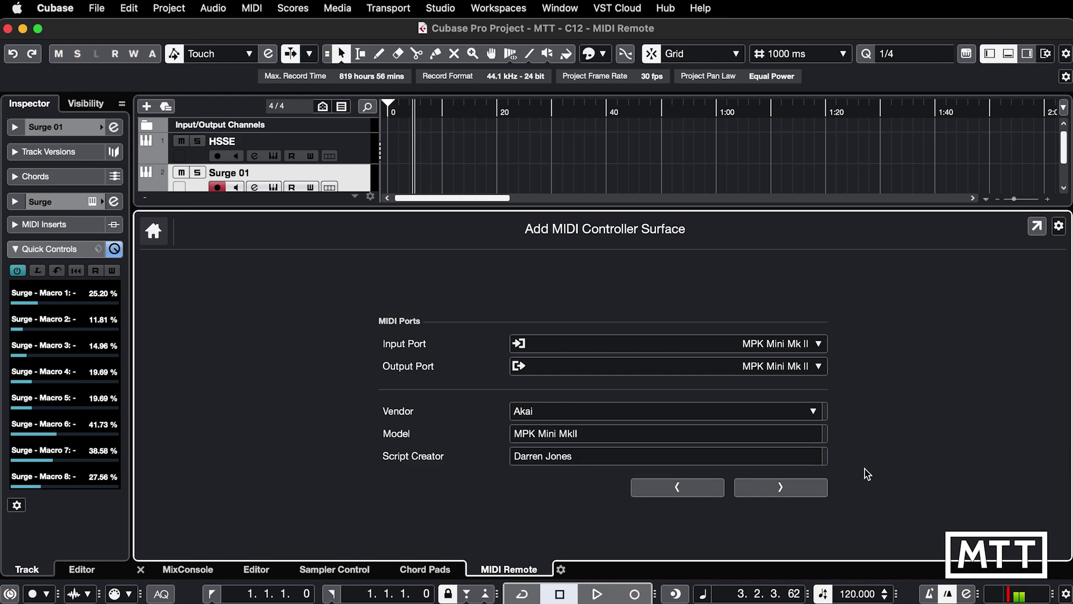
left_click(806, 484)
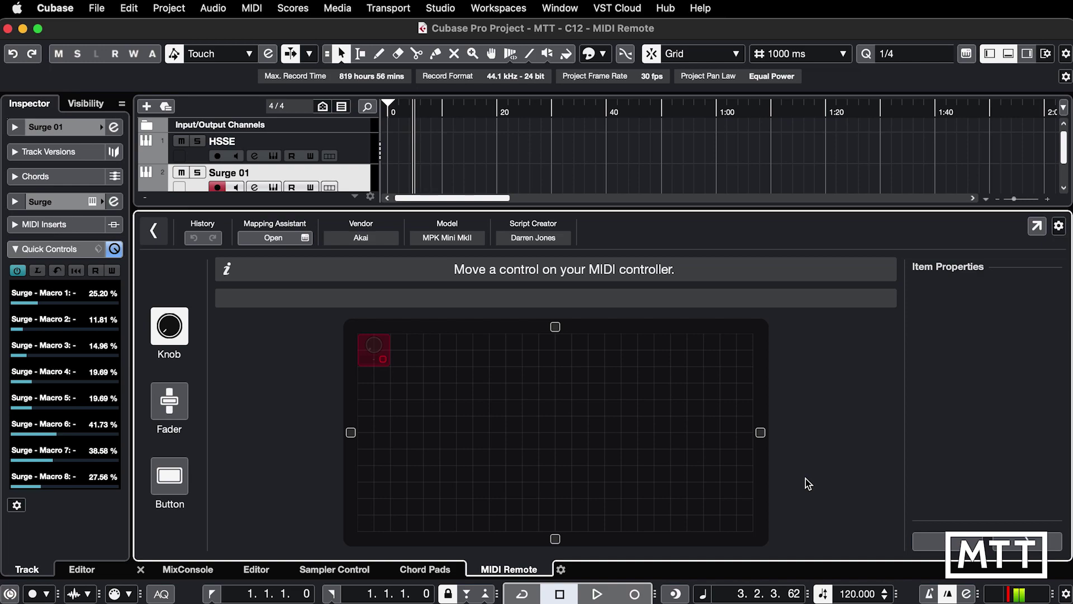
Add two rows of four buttons to the surface grid by learning them from the controller's pads.
left_click(174, 481)
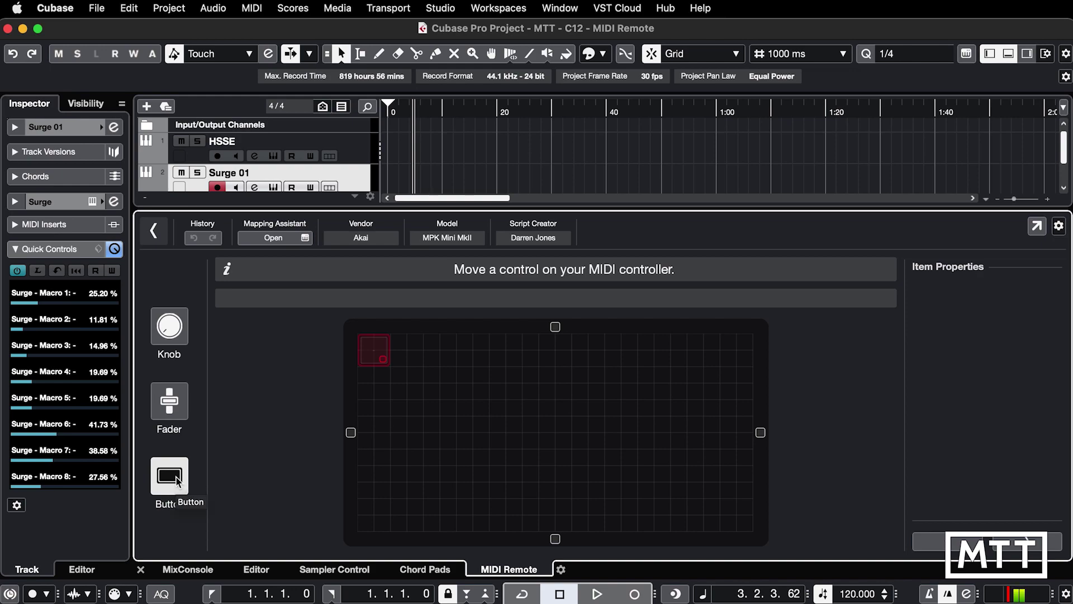
left_click(176, 482)
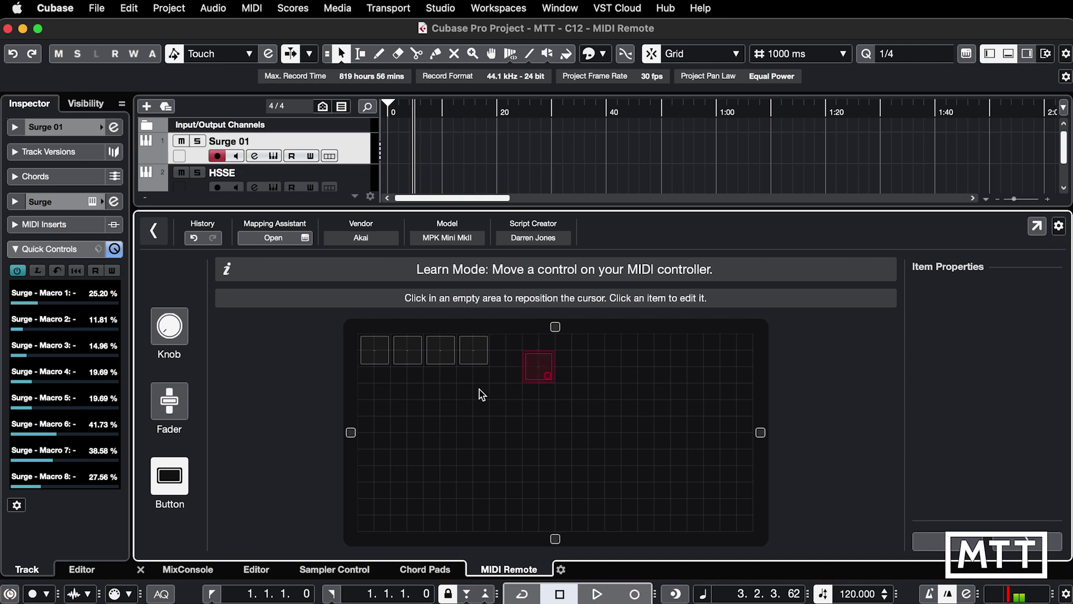
left_click(369, 393)
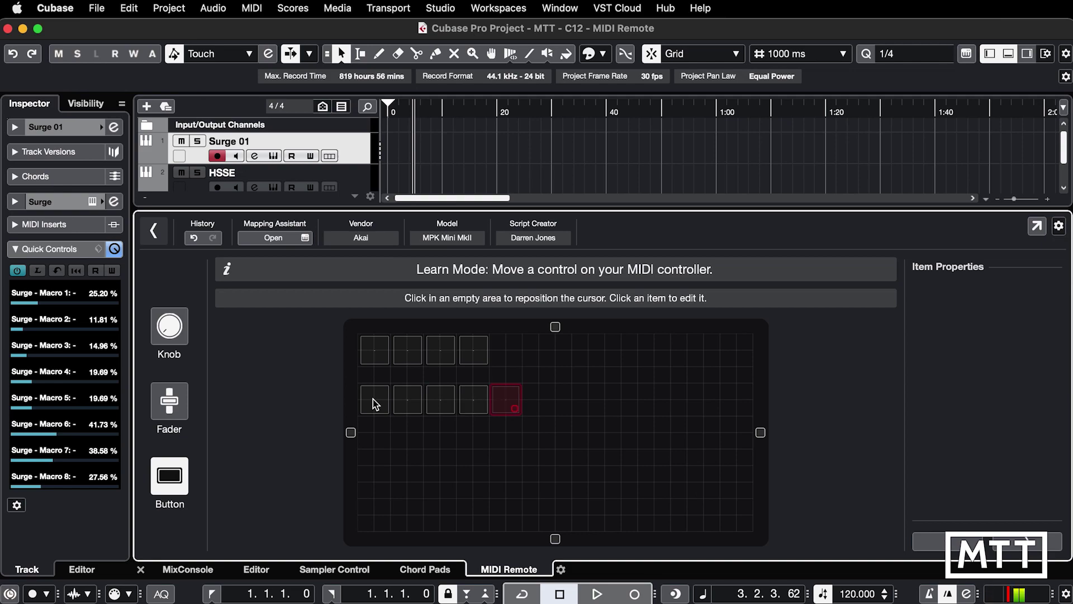
Add two rows of four learned knobs beside the button rows and finish the controller surface.
left_click(170, 330)
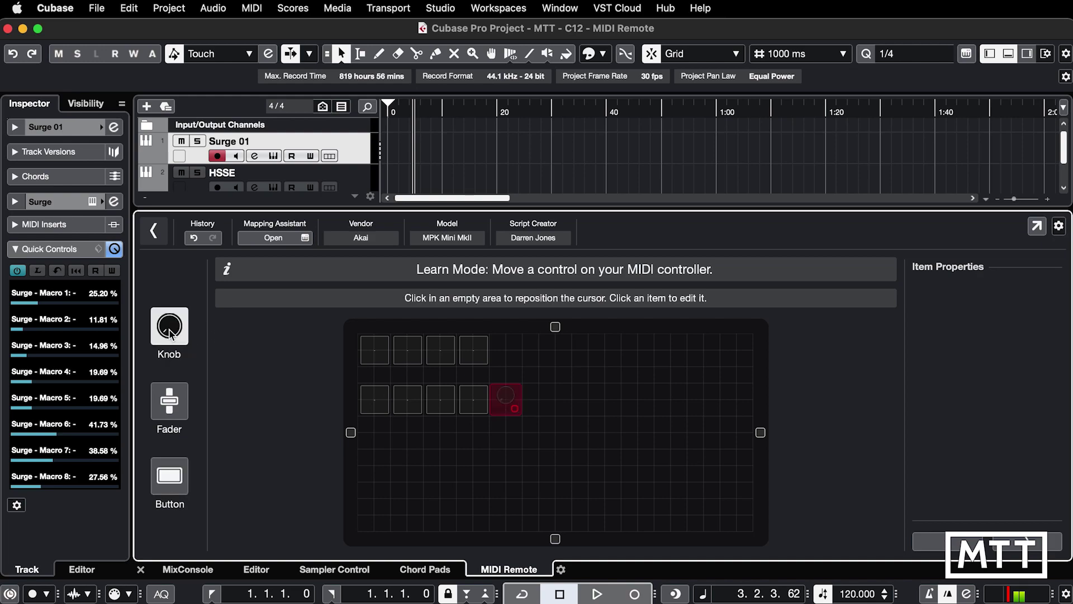
left_click(525, 351)
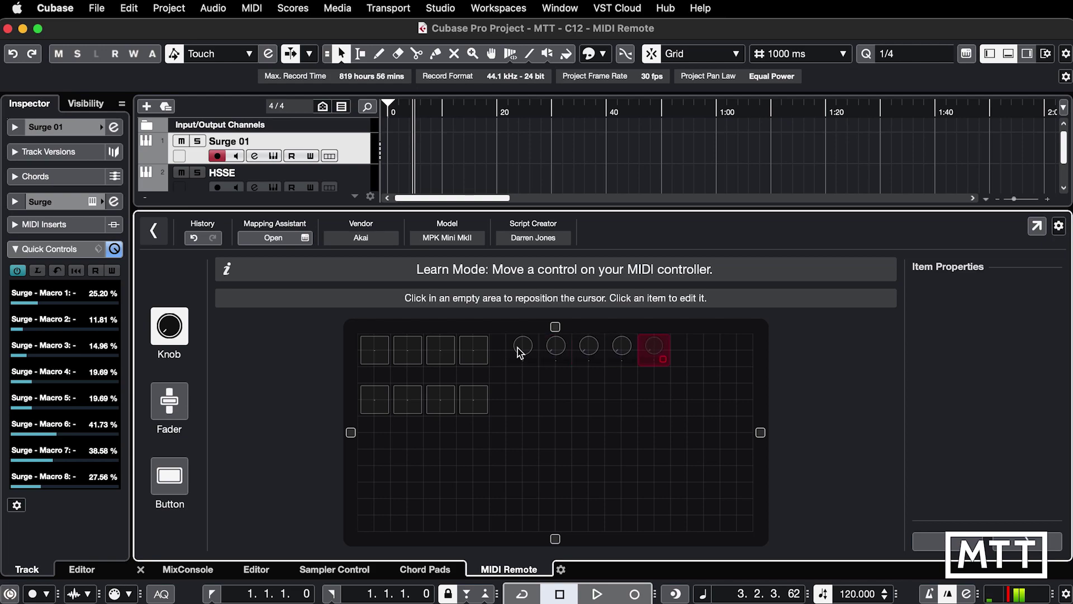
left_click(518, 405)
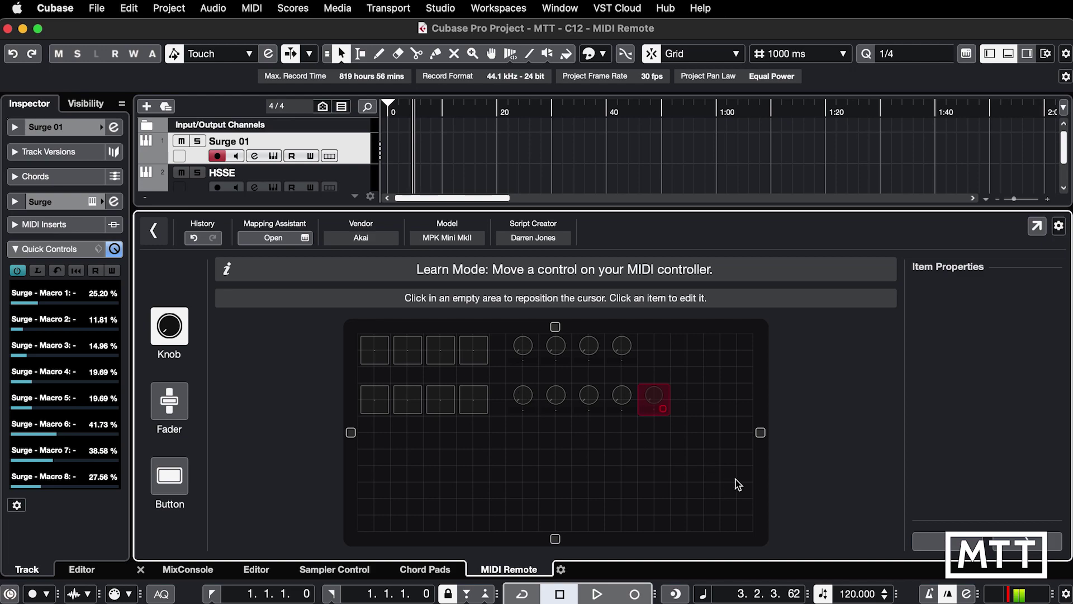
left_click(1027, 547)
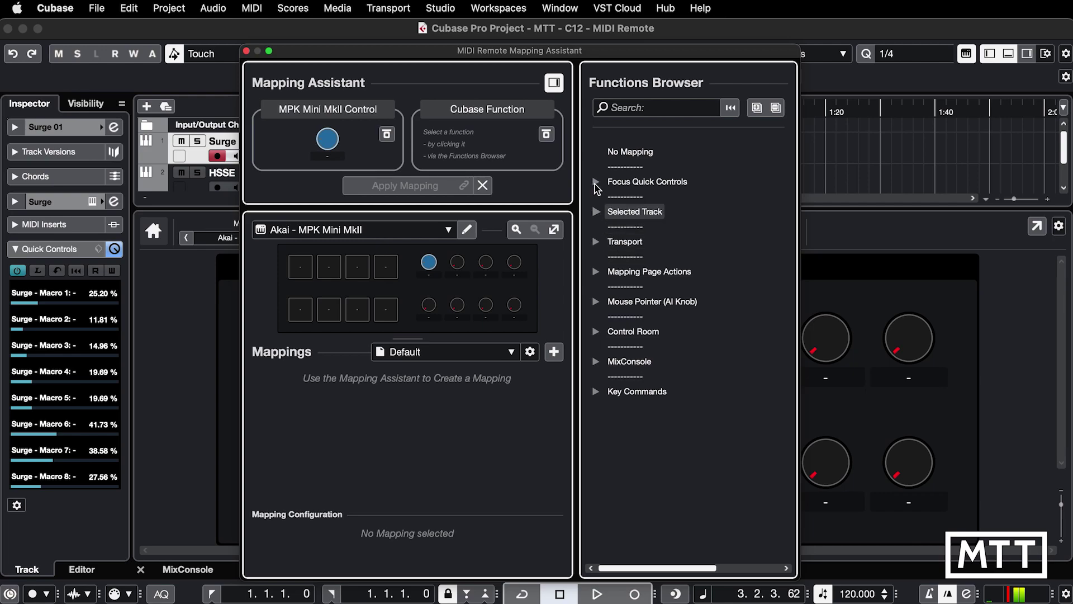
Map the eight knobs in order, upper row first, to Focus Quick Controls QC 1 through QC 8.
left_click(625, 182)
left_click(631, 212)
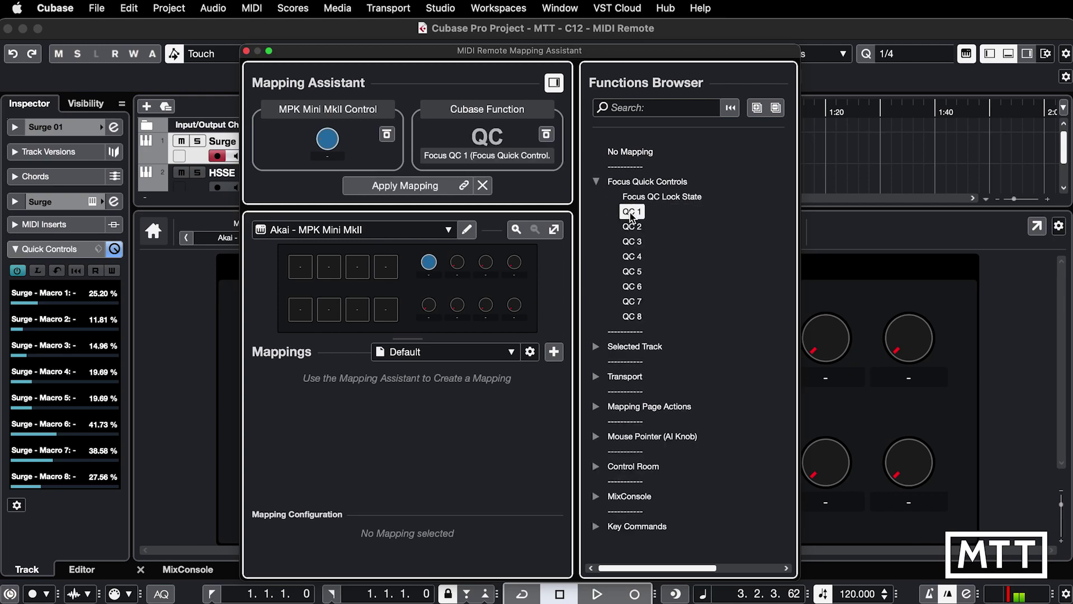
double_click(632, 214)
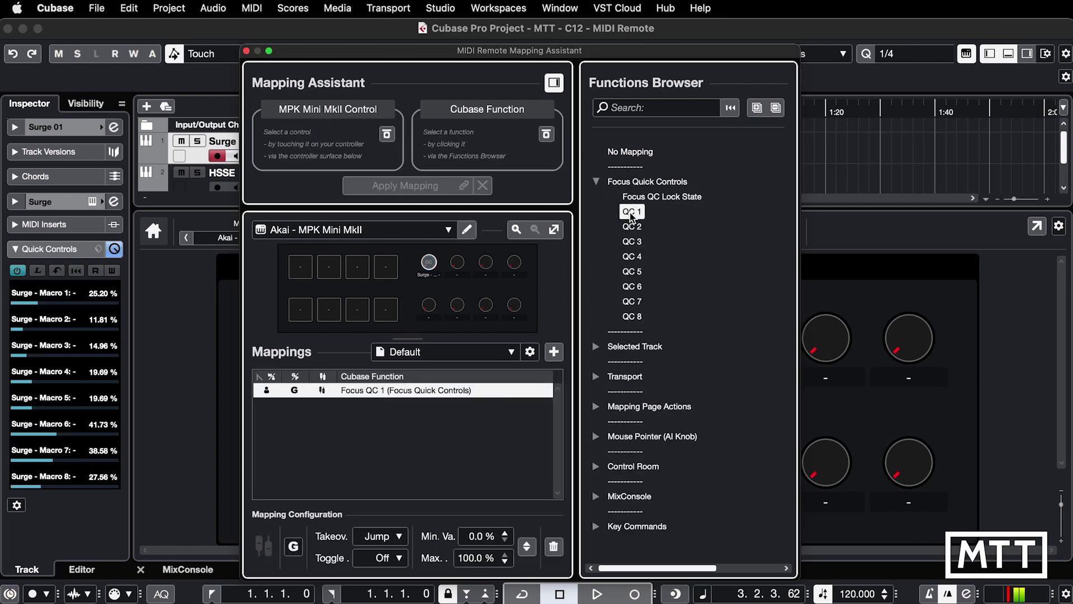
double_click(632, 226)
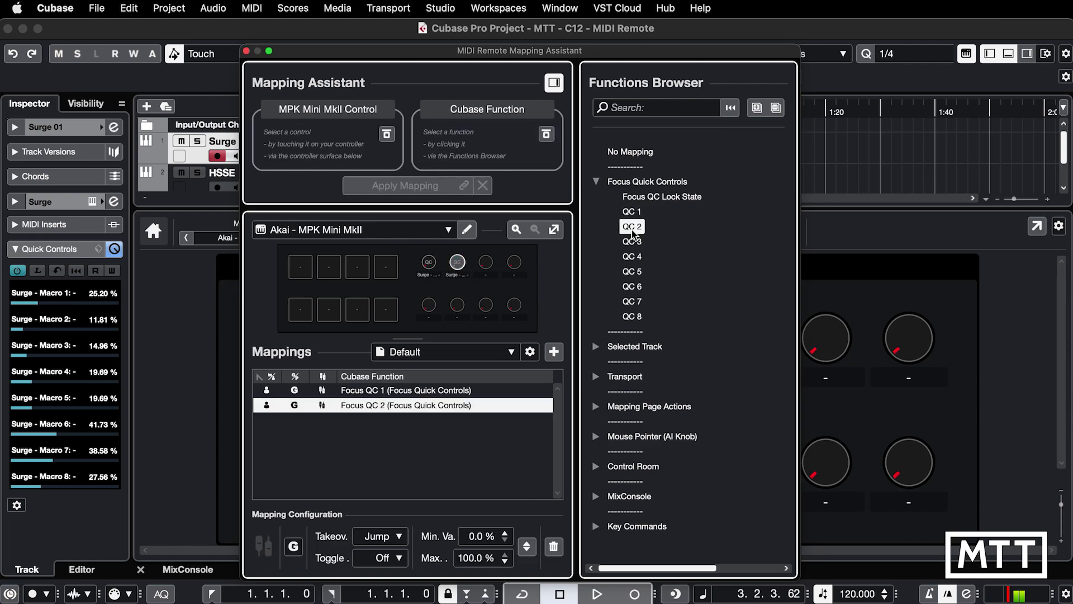
double_click(632, 241)
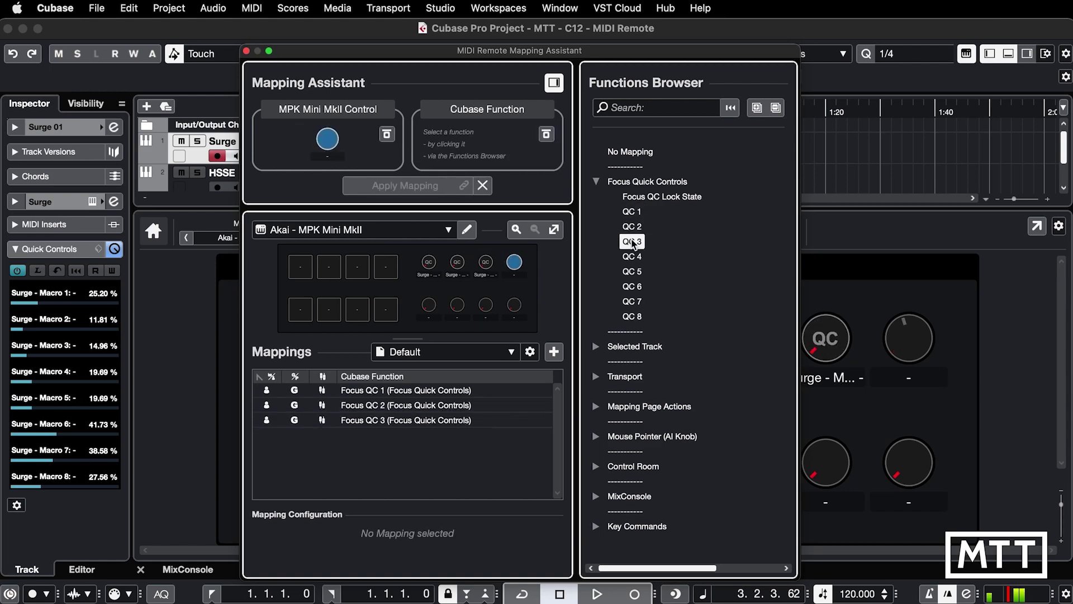
double_click(637, 255)
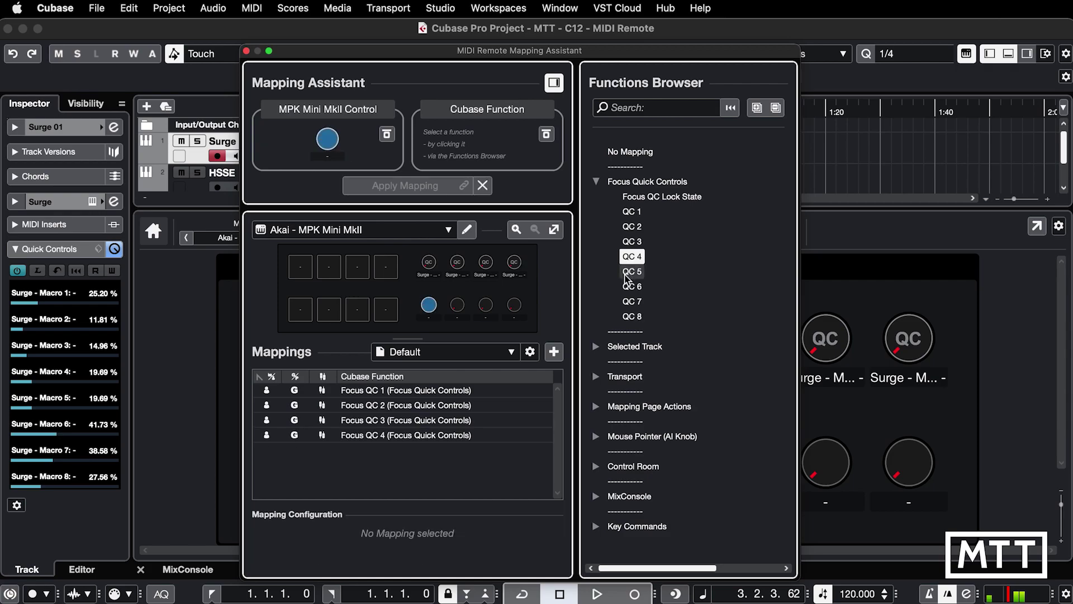
double_click(629, 273)
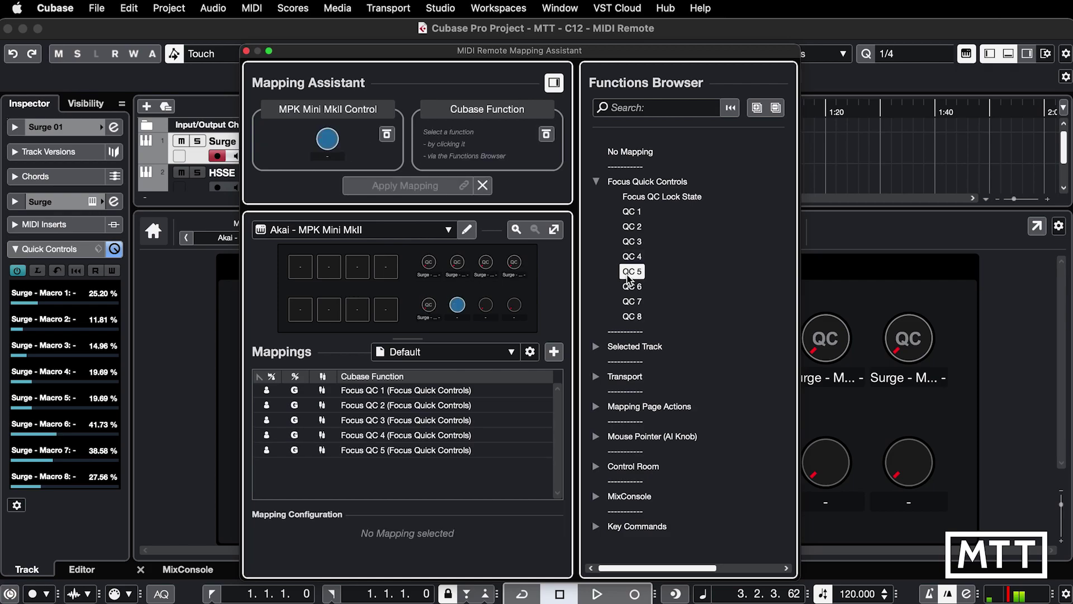
double_click(632, 286)
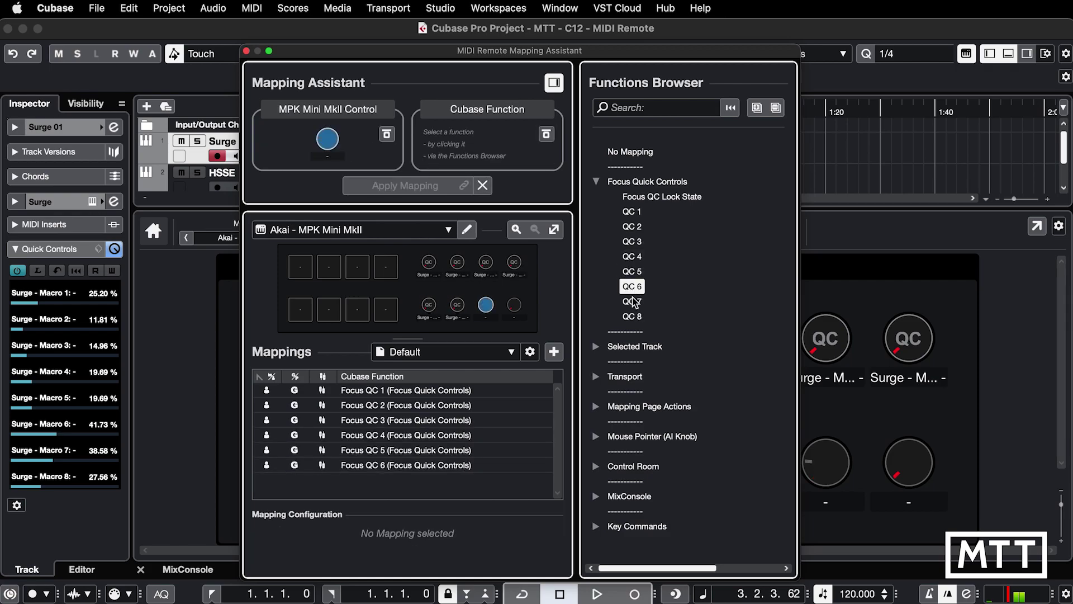
double_click(632, 301)
double_click(632, 317)
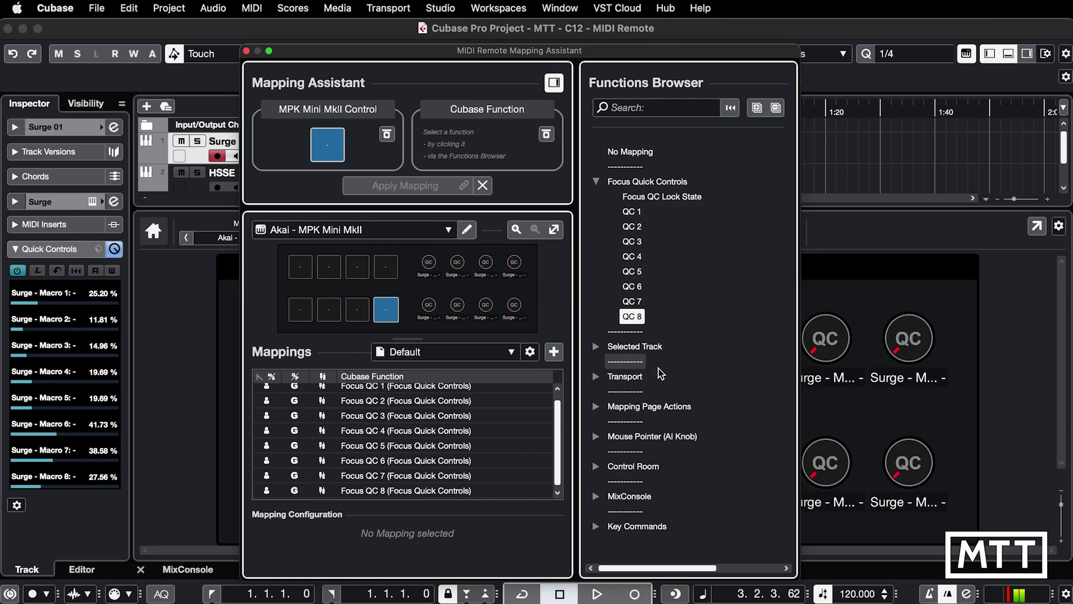
Map the last pad of the lower row to Transport Start and the last pad of the upper row to Transport Record.
left_click(598, 378)
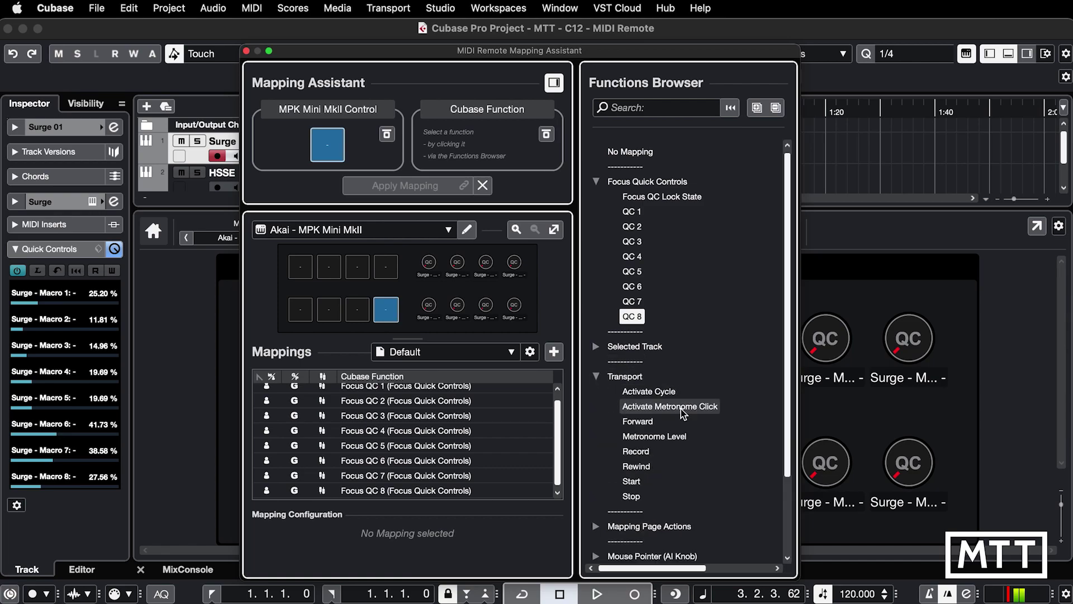
double_click(639, 486)
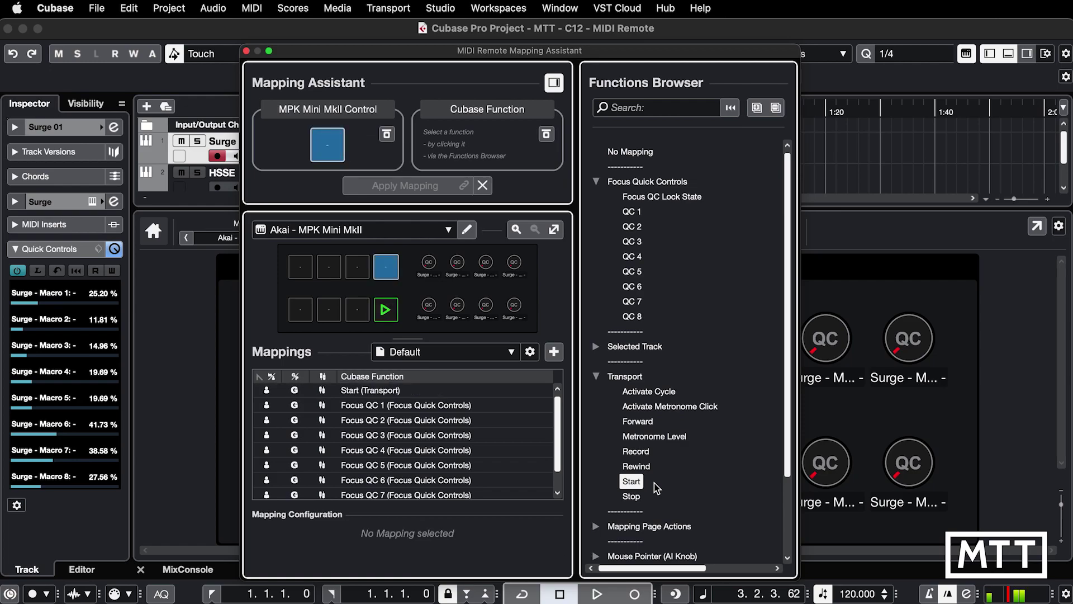
double_click(634, 451)
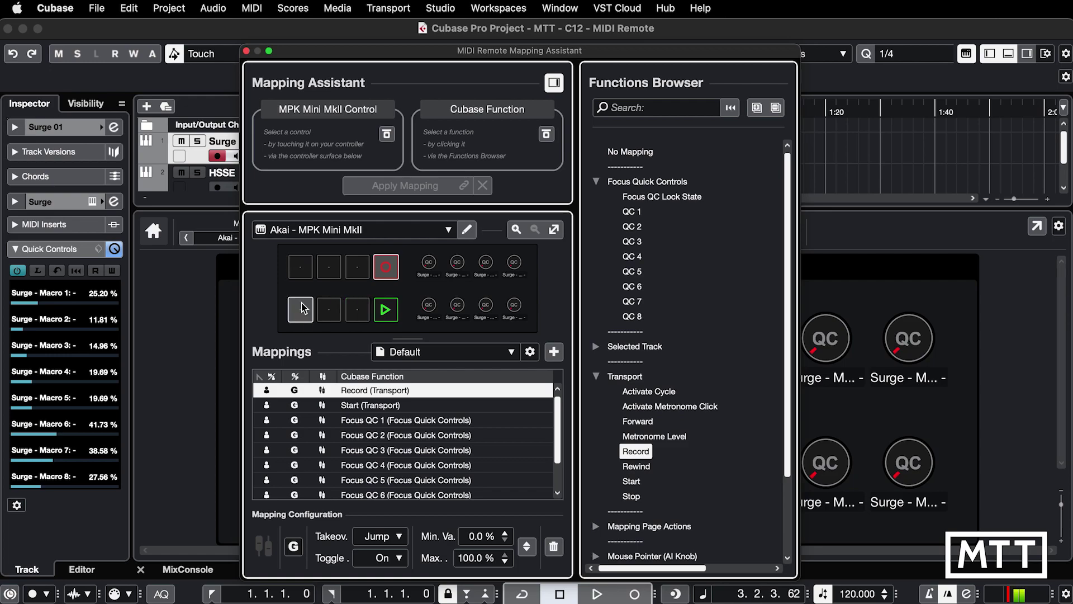
Map the first upper-row pad to Select Previous Track and the first lower-row pad to Select Next Track.
left_click(301, 267)
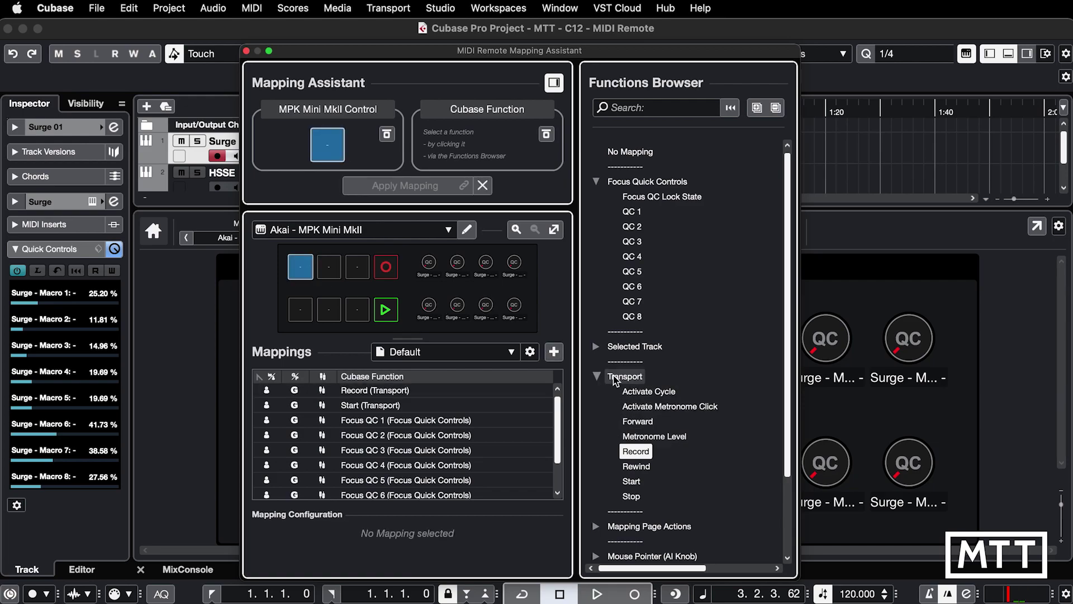
left_click(597, 348)
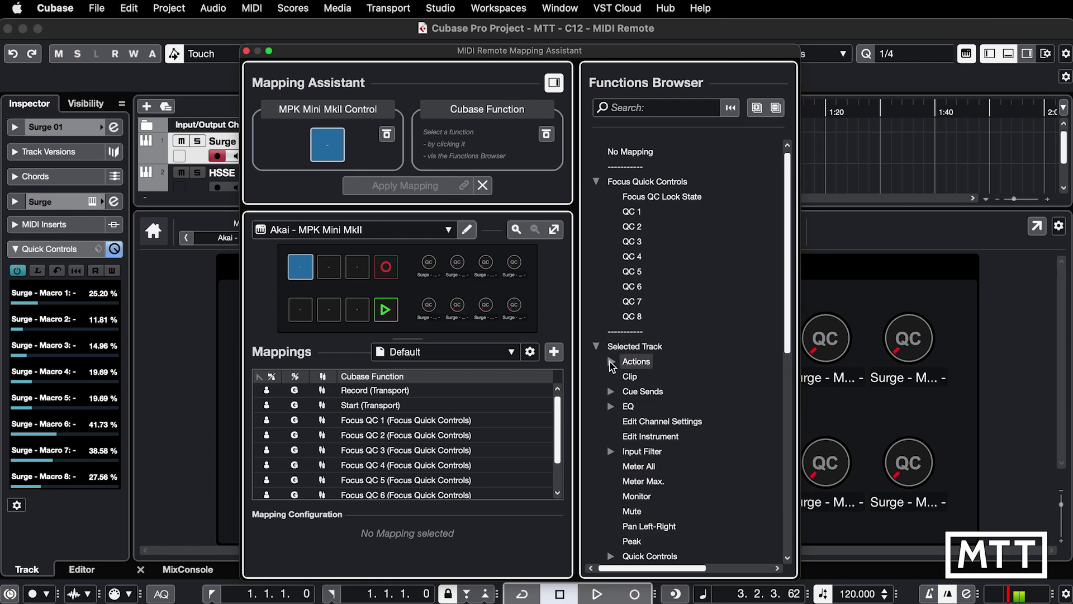
left_click(612, 362)
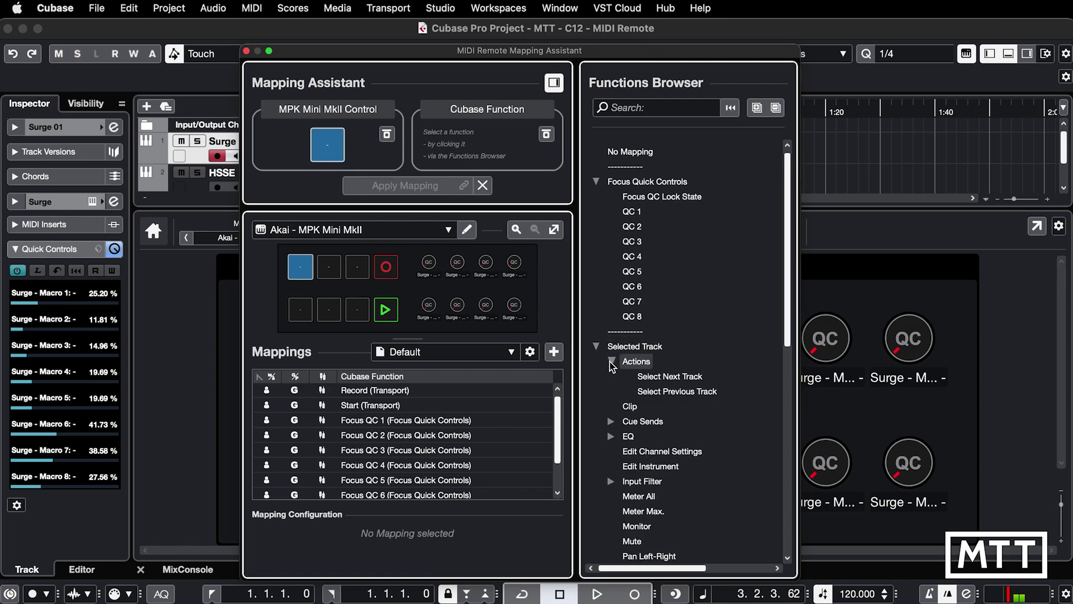
left_click(664, 392)
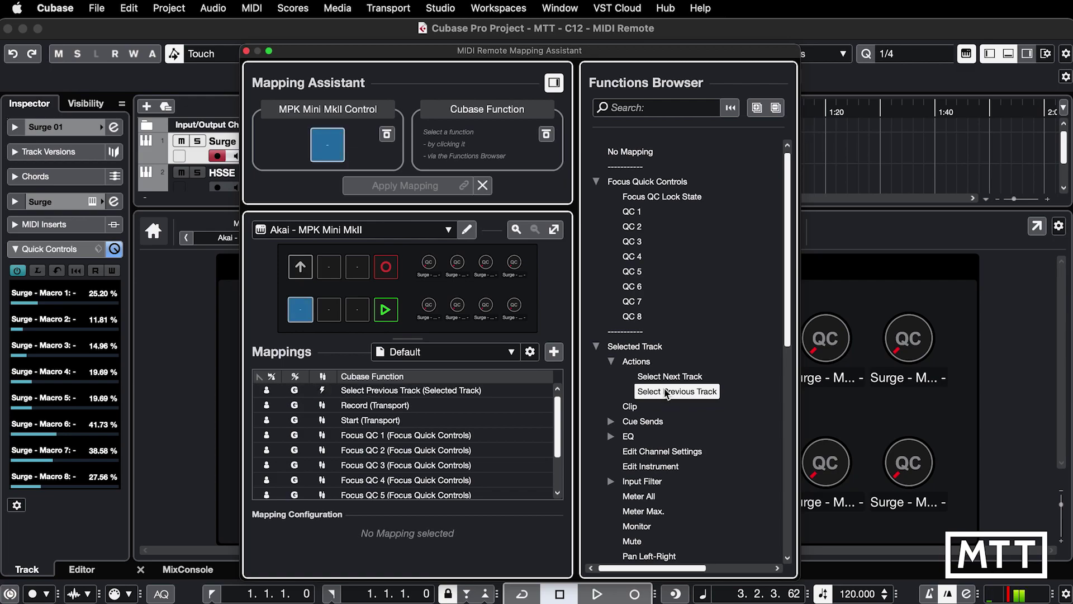
left_click(665, 379)
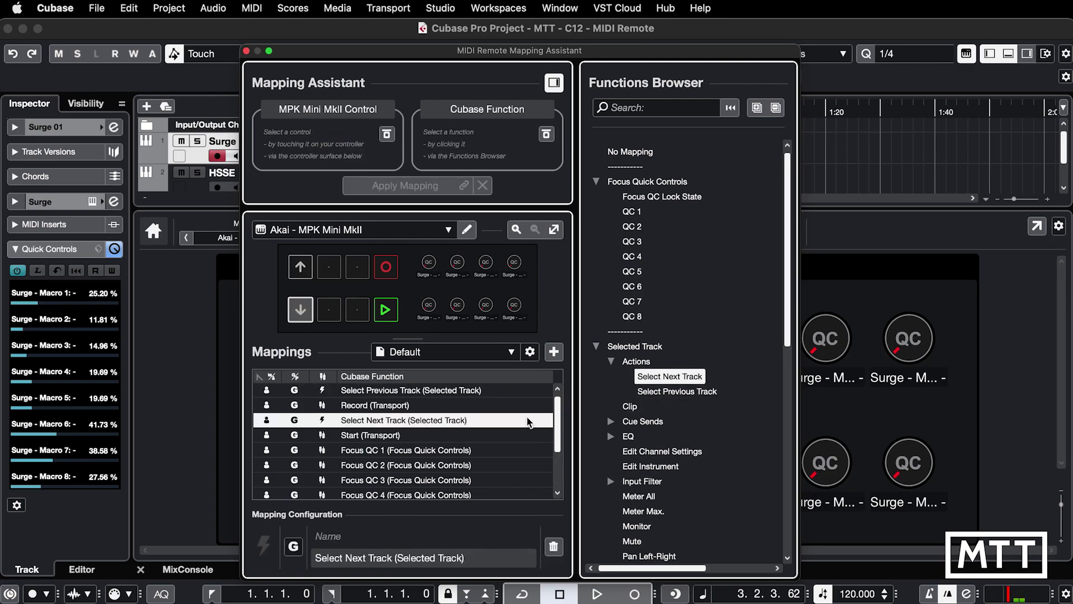
Hide the Functions Browser, inspect the Start (Transport) mapping's configuration, and close the Mapping Assistant.
left_click(554, 83)
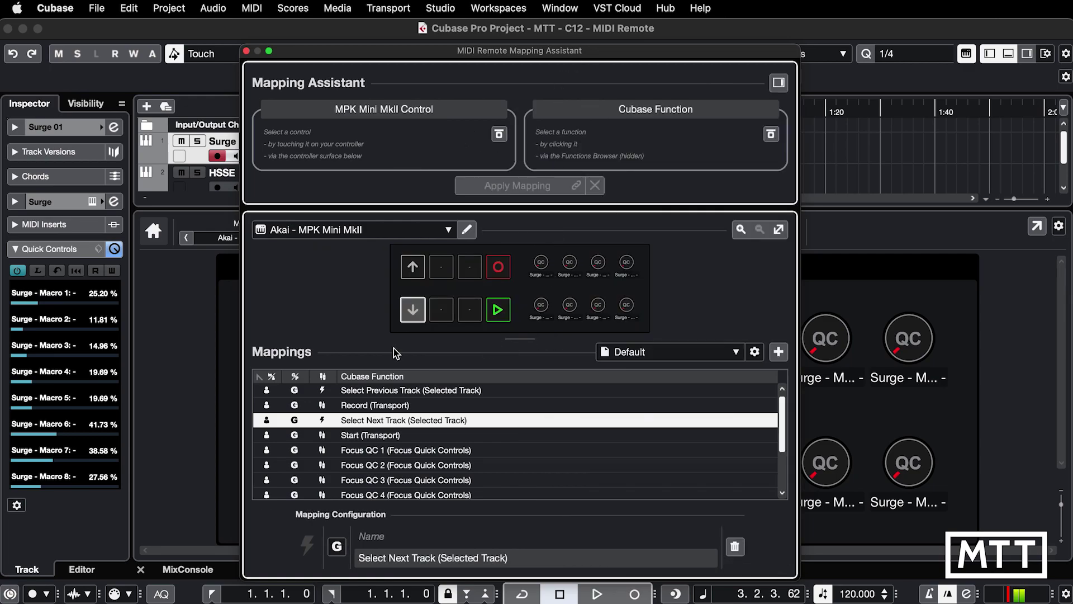
left_click(377, 436)
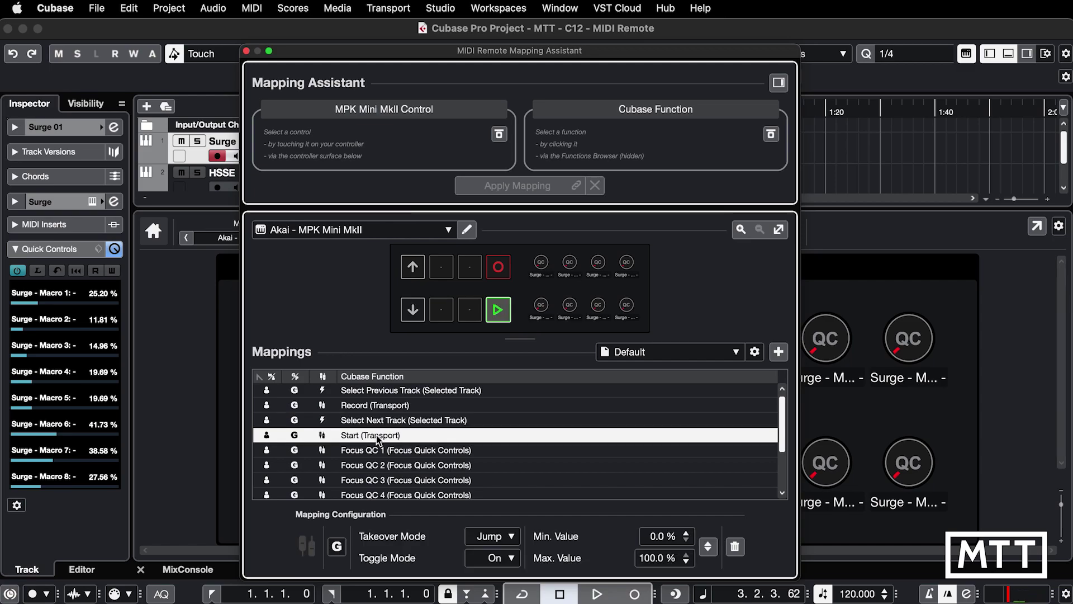
left_click(246, 51)
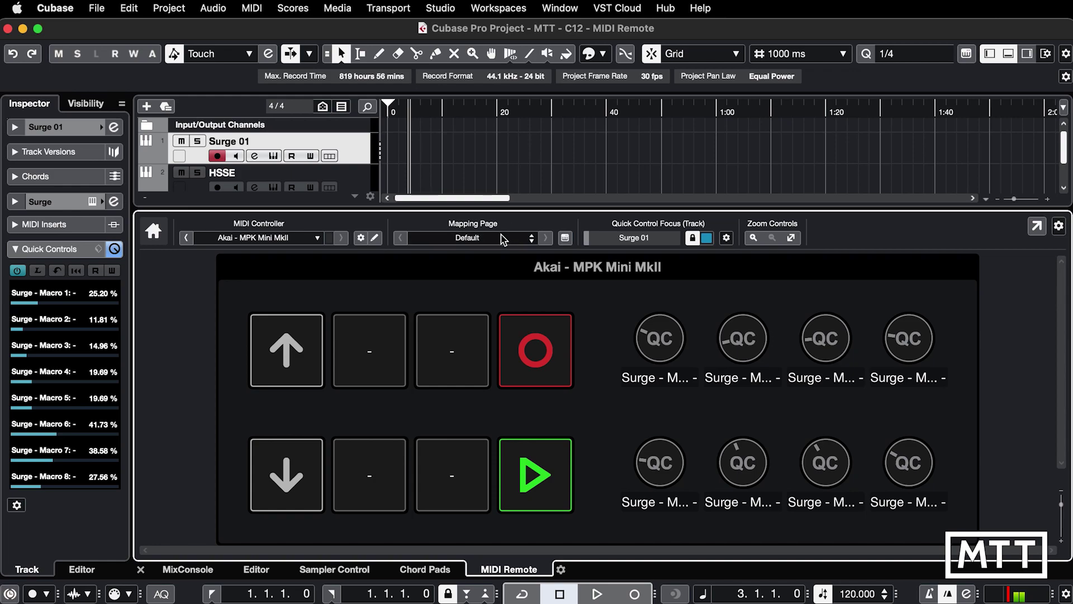
Reopen the Mapping Assistant and add a mapping page named "Channel Settings".
left_click(566, 238)
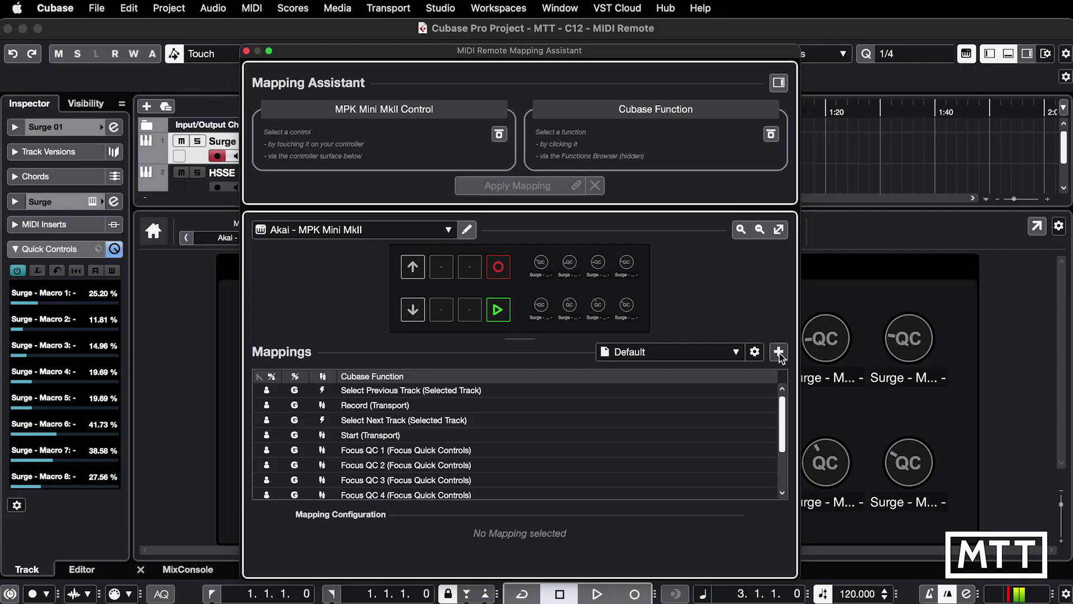
left_click(778, 352)
type("C")
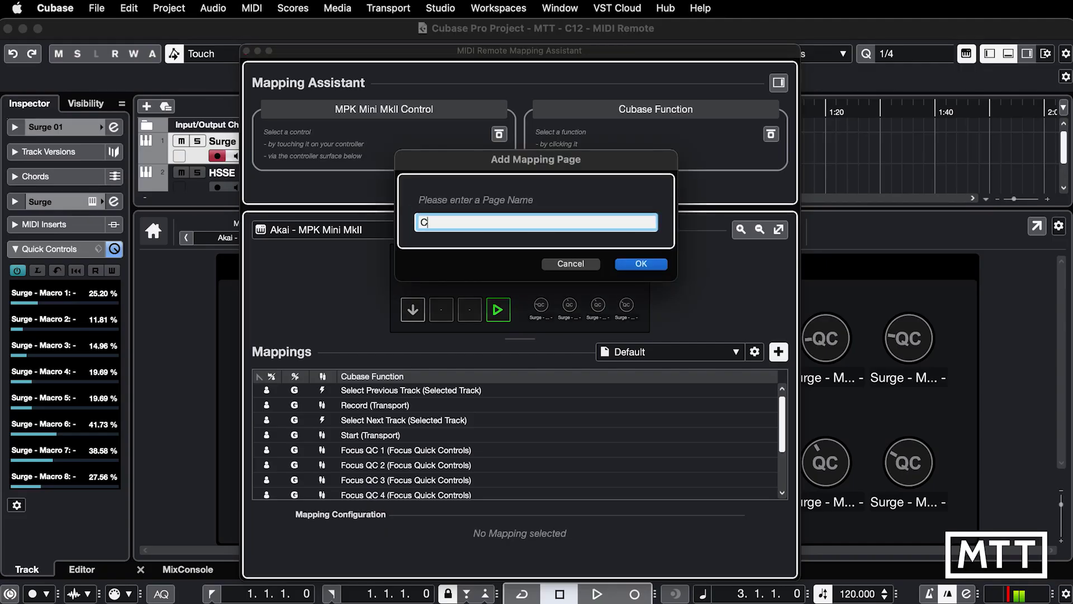
type("hannel Settings")
key("Return")
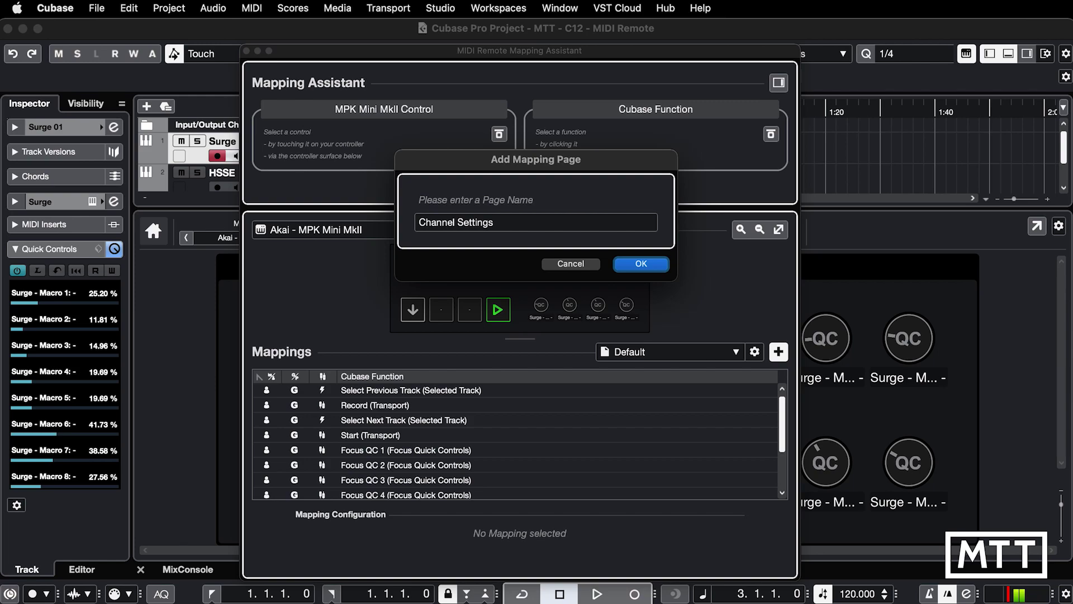
key("Return")
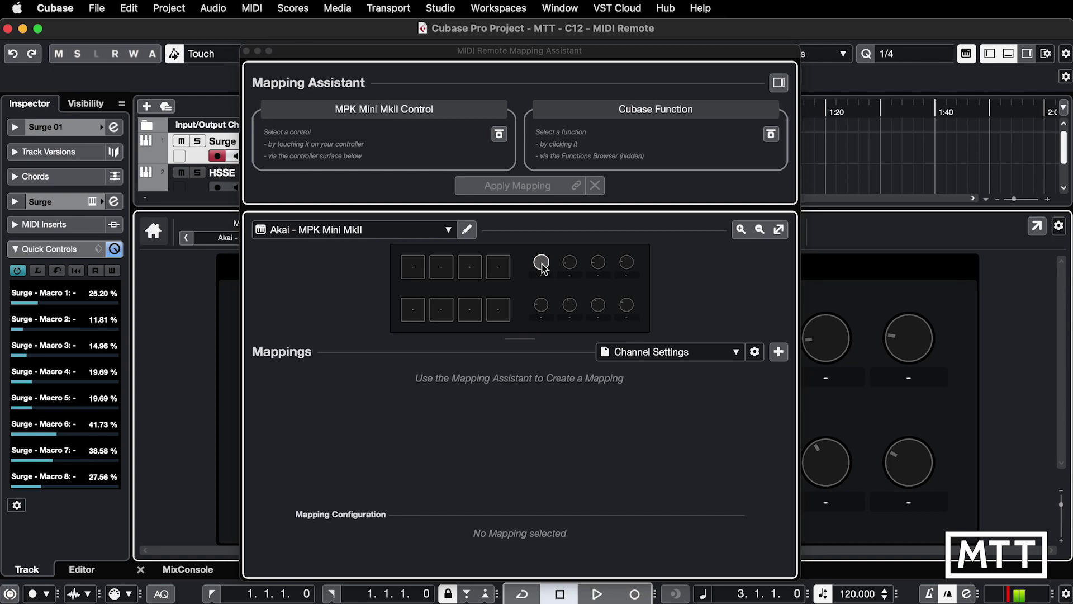
Show the Functions Browser and map the first lower-row knob to the selected track's EQ Band 1 Frequency.
left_click(779, 83)
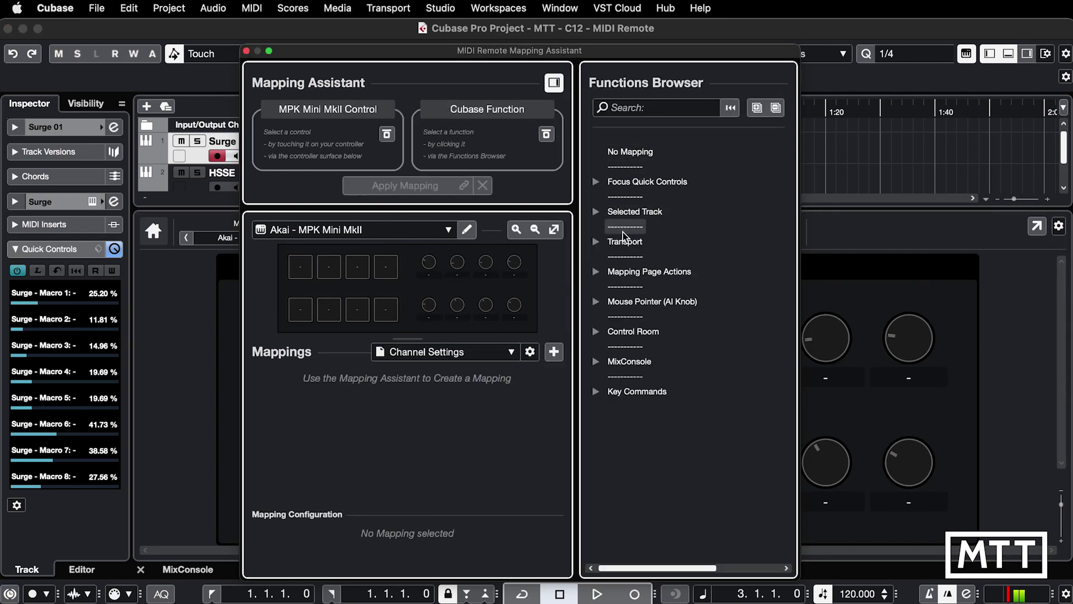
left_click(597, 213)
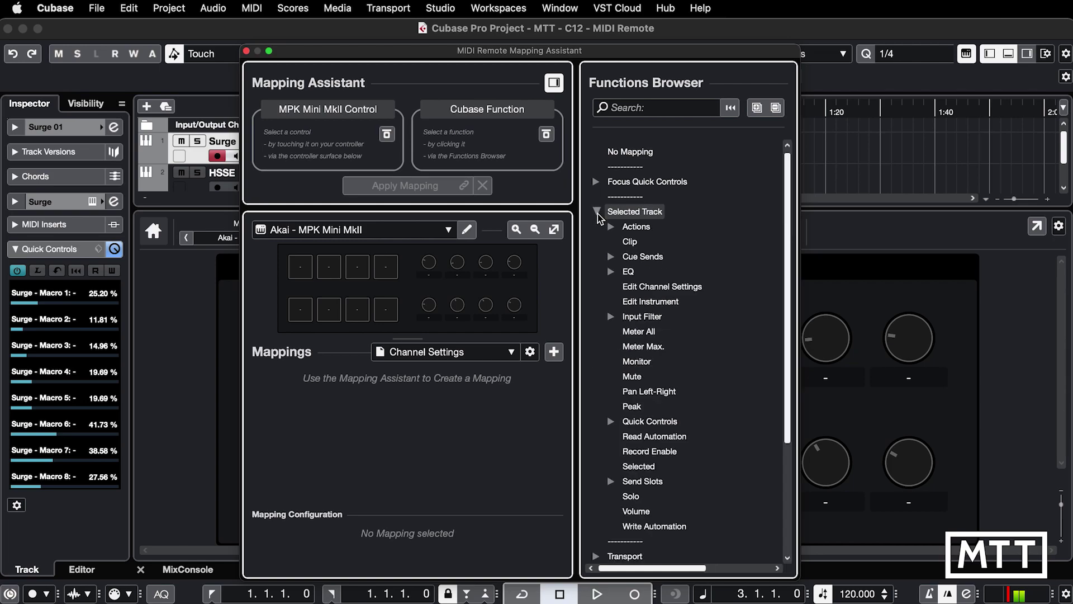
left_click(611, 272)
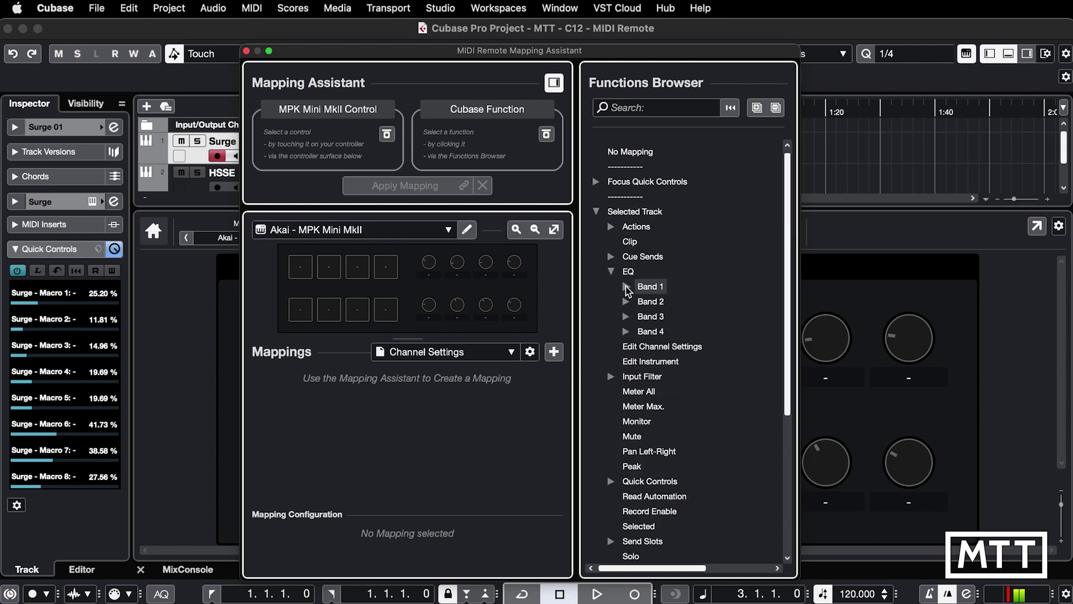
left_click(627, 287)
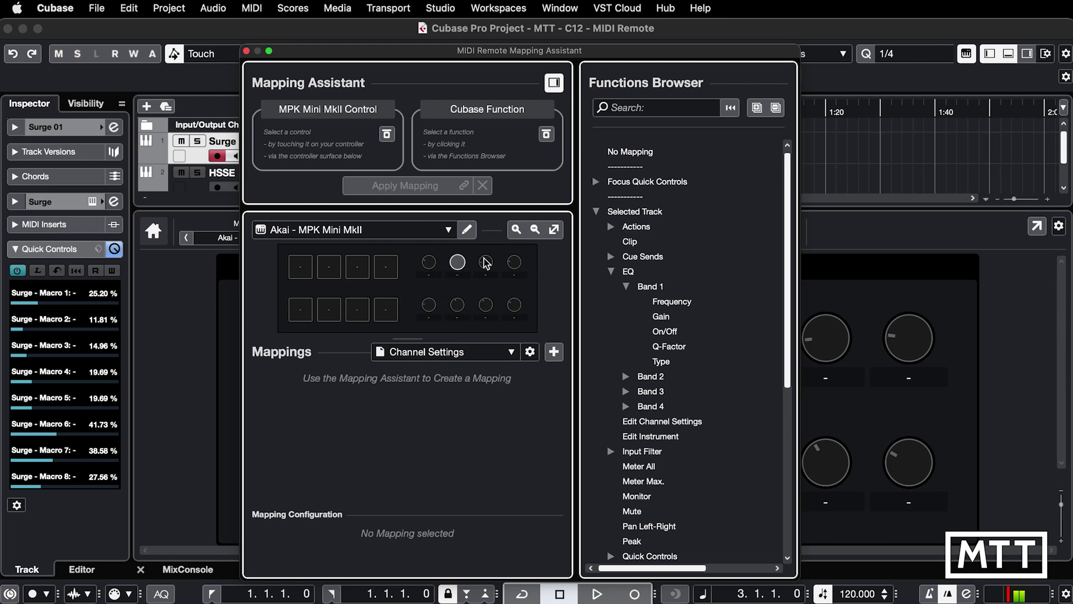
left_click(434, 313)
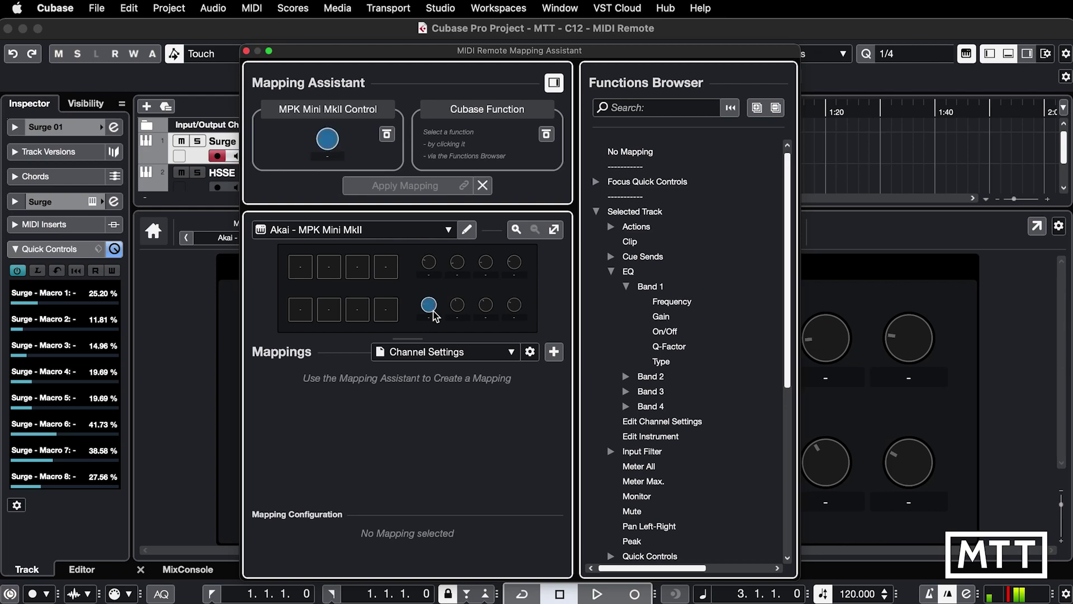
double_click(668, 304)
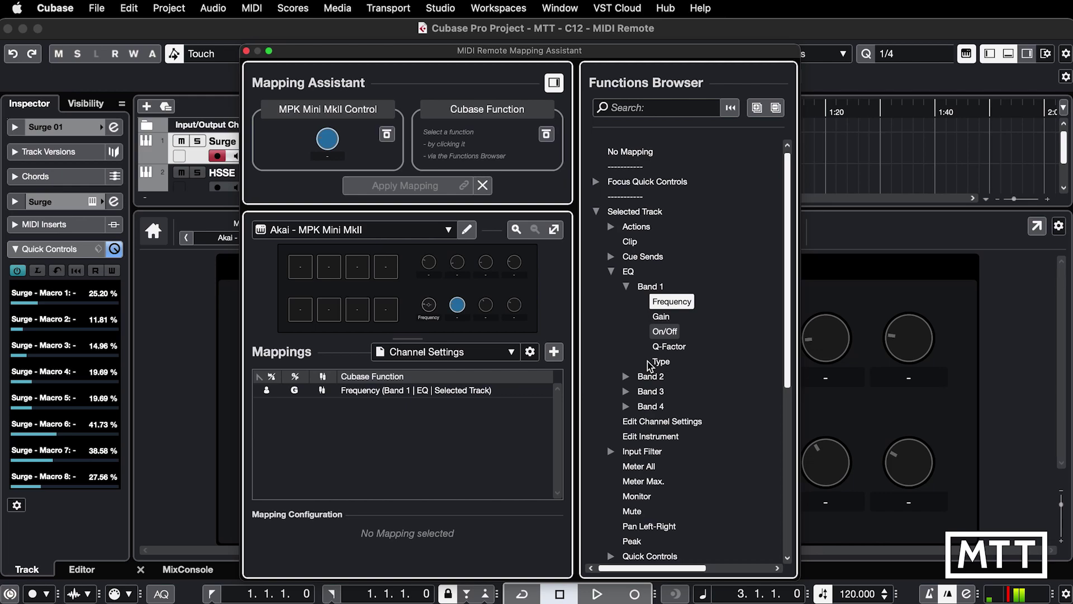
Map the remaining three lower-row knobs in order to the Frequency of the selected track's EQ Bands 2, 3 and 4.
left_click(626, 377)
double_click(664, 394)
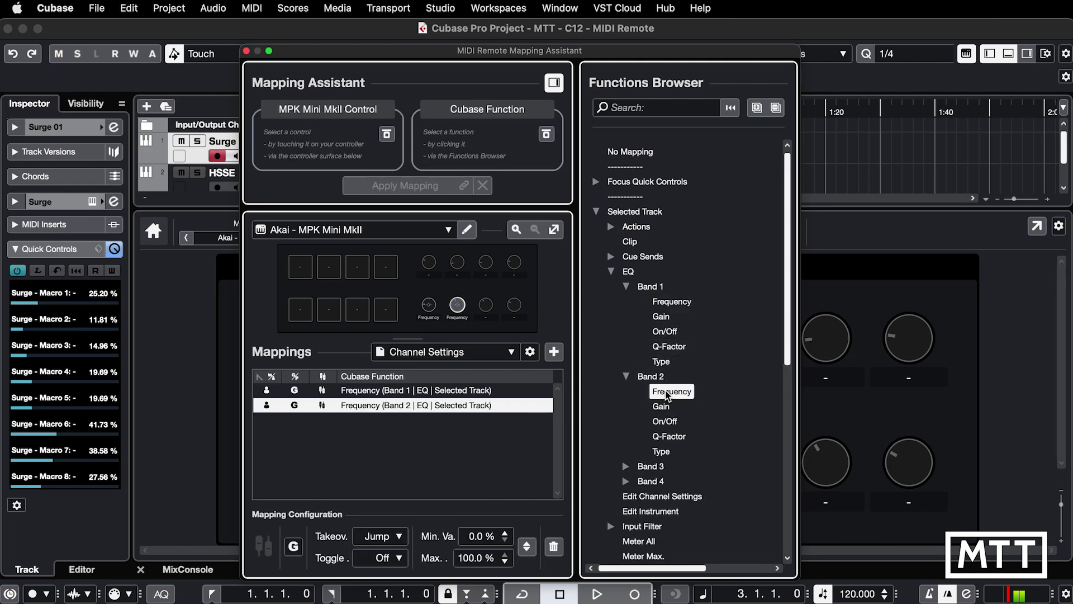
left_click(626, 466)
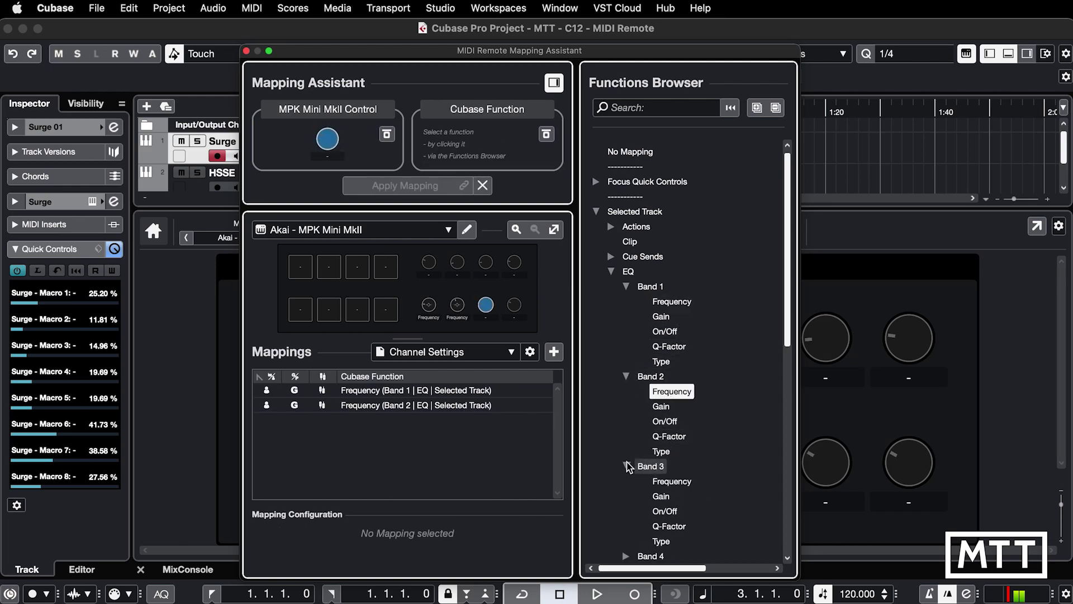
double_click(673, 482)
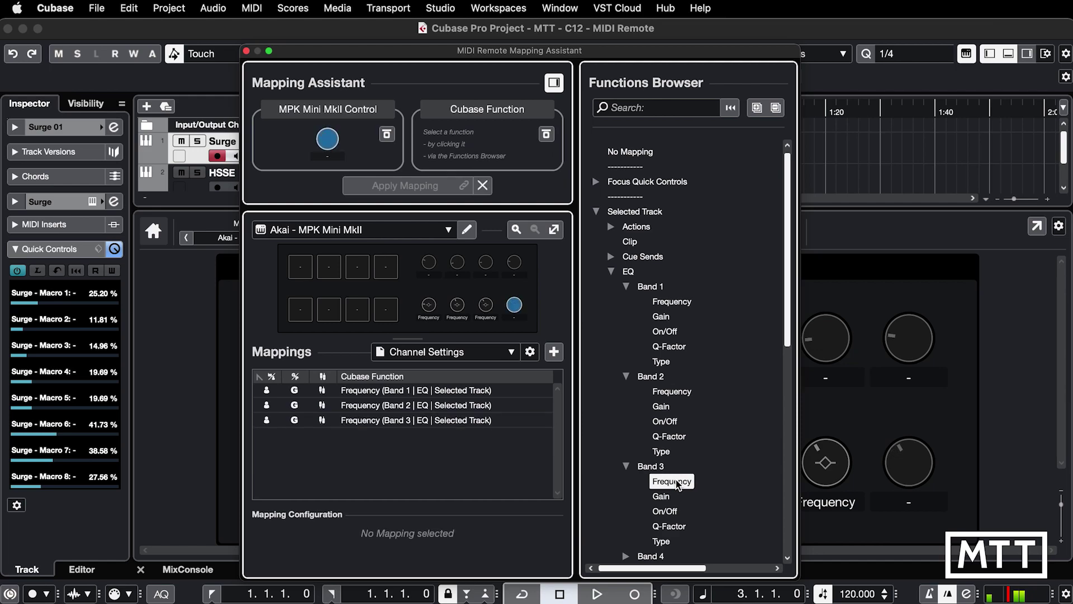
scroll(670, 508, "down", 5)
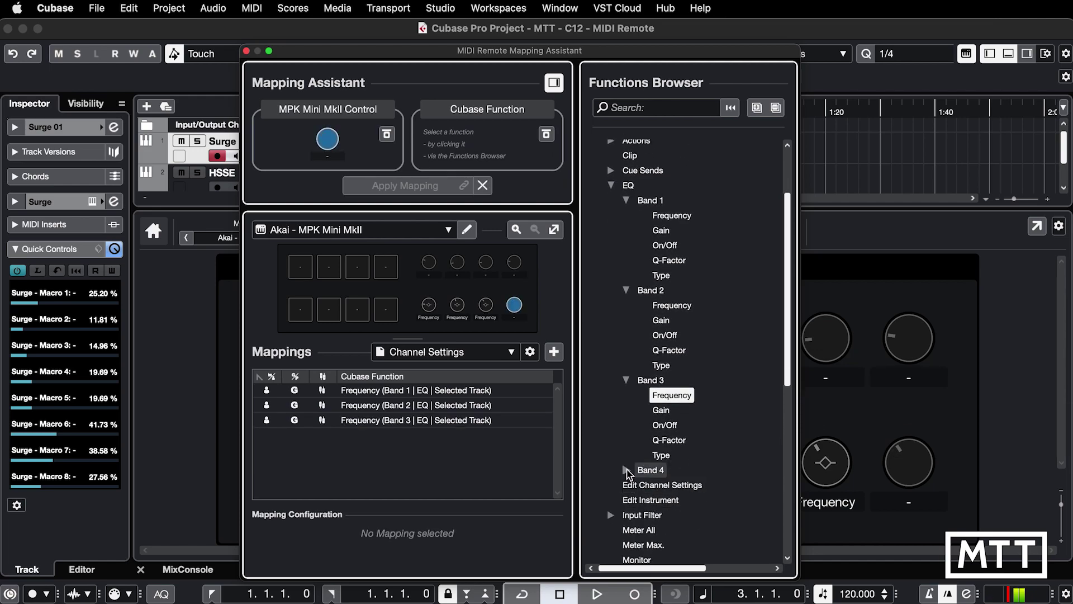
left_click(665, 471)
double_click(671, 485)
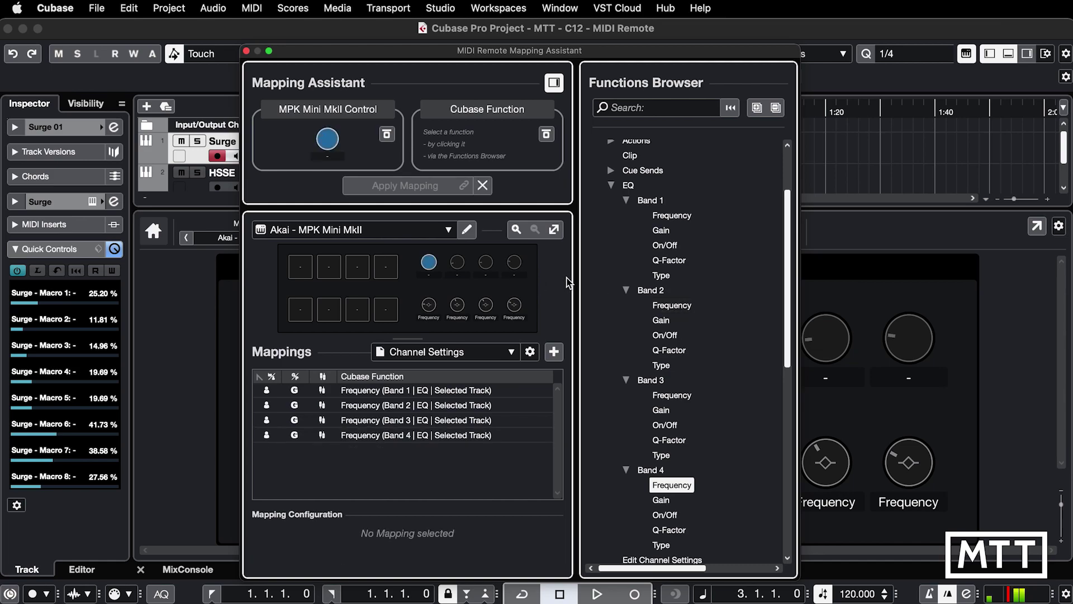
Map the four upper-row knobs in order to the Gain of the selected track's EQ Bands 1, 2, 3 and 4.
double_click(661, 230)
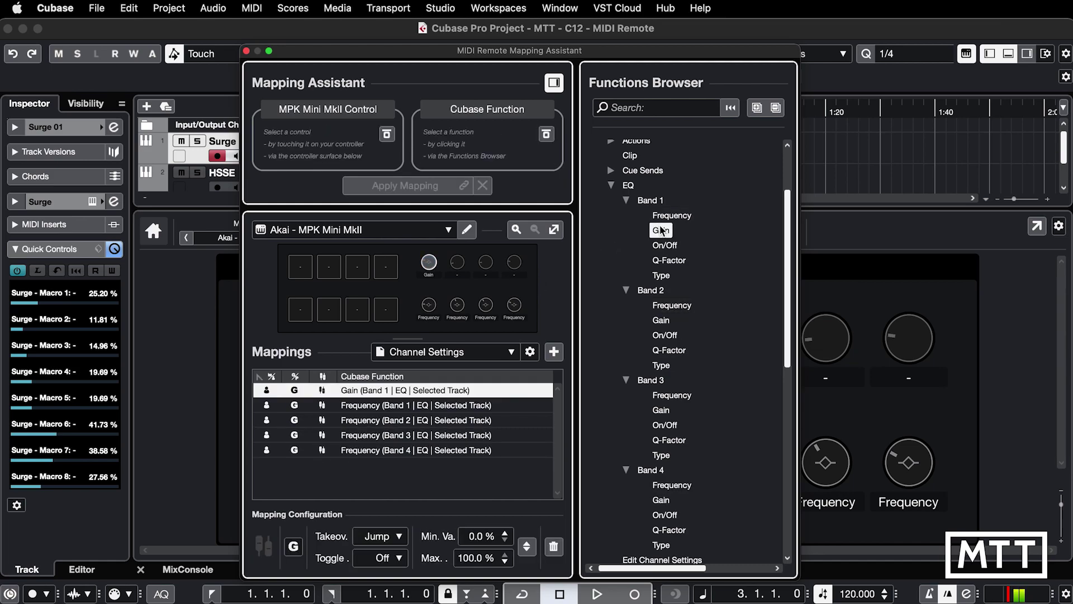
double_click(662, 320)
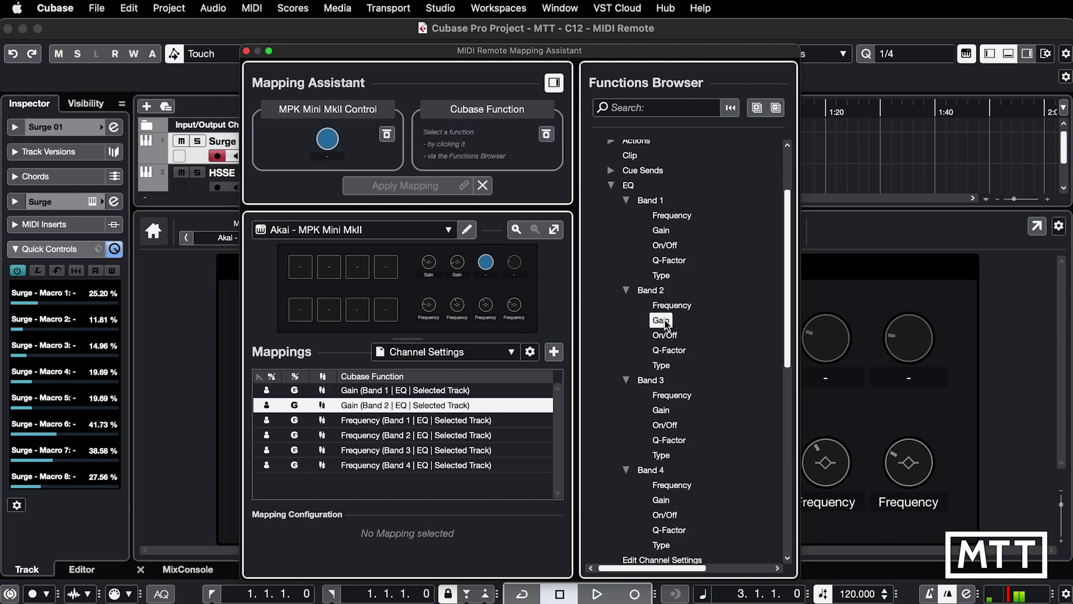
double_click(661, 411)
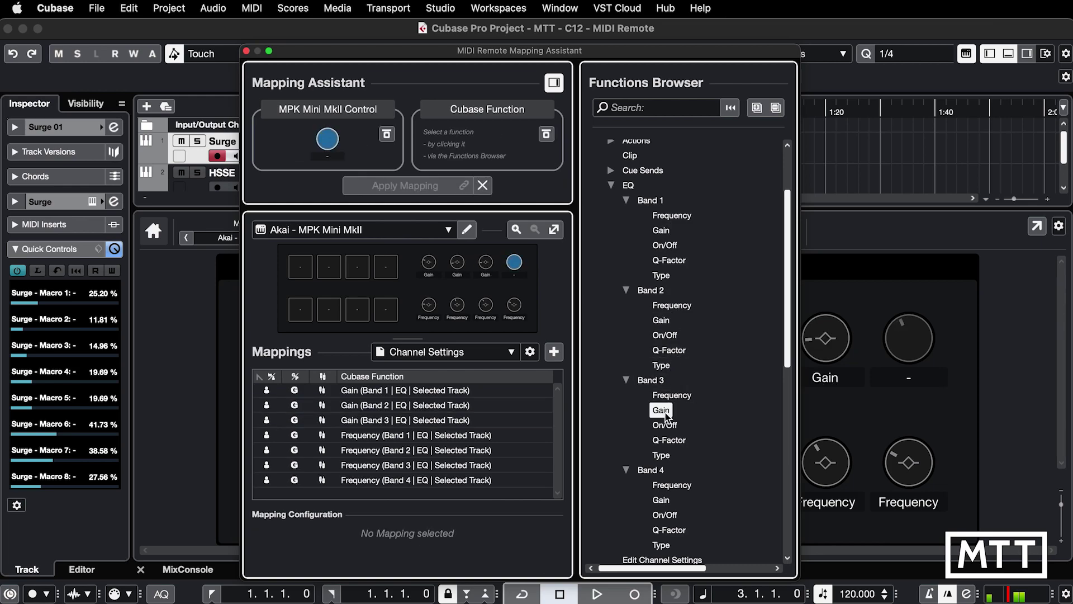
double_click(662, 499)
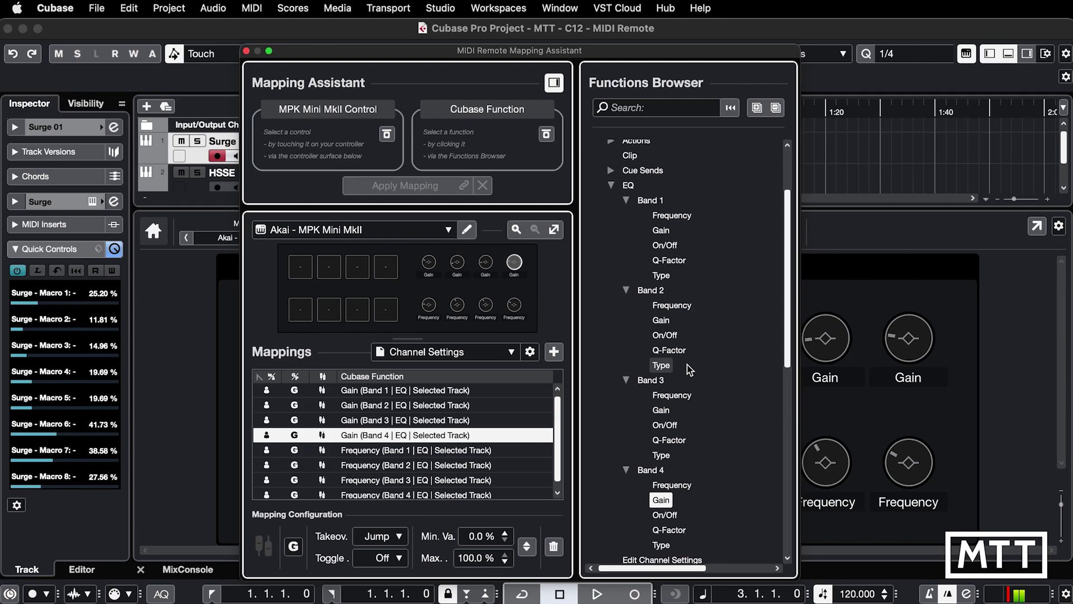
Map the four upper-row pads in order to On/Off of the selected track's EQ Bands 1 to 4, and close the Mapping Assistant.
double_click(664, 246)
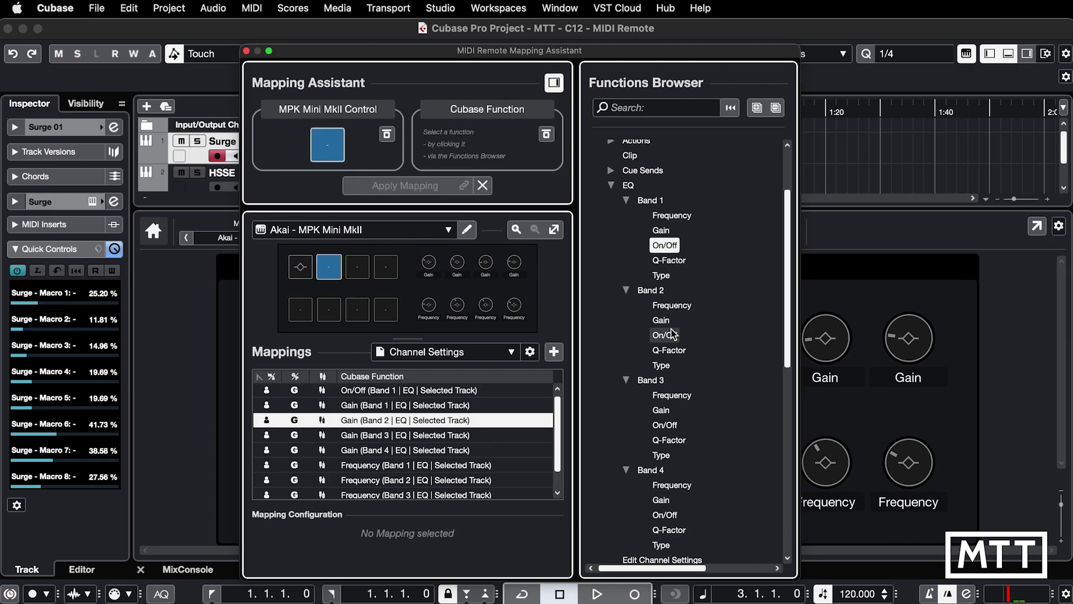
double_click(669, 335)
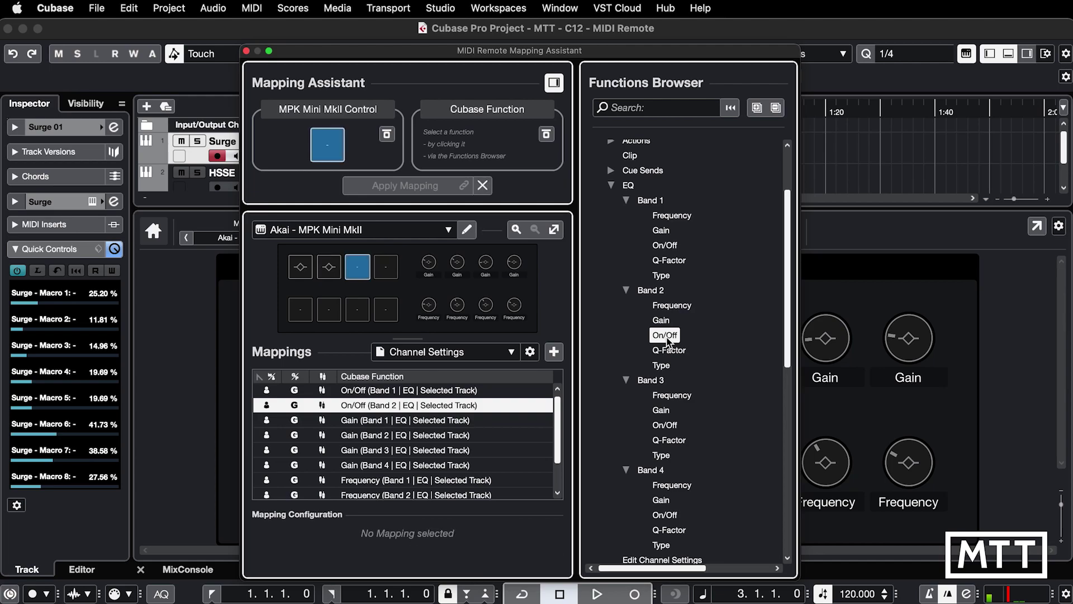
double_click(669, 426)
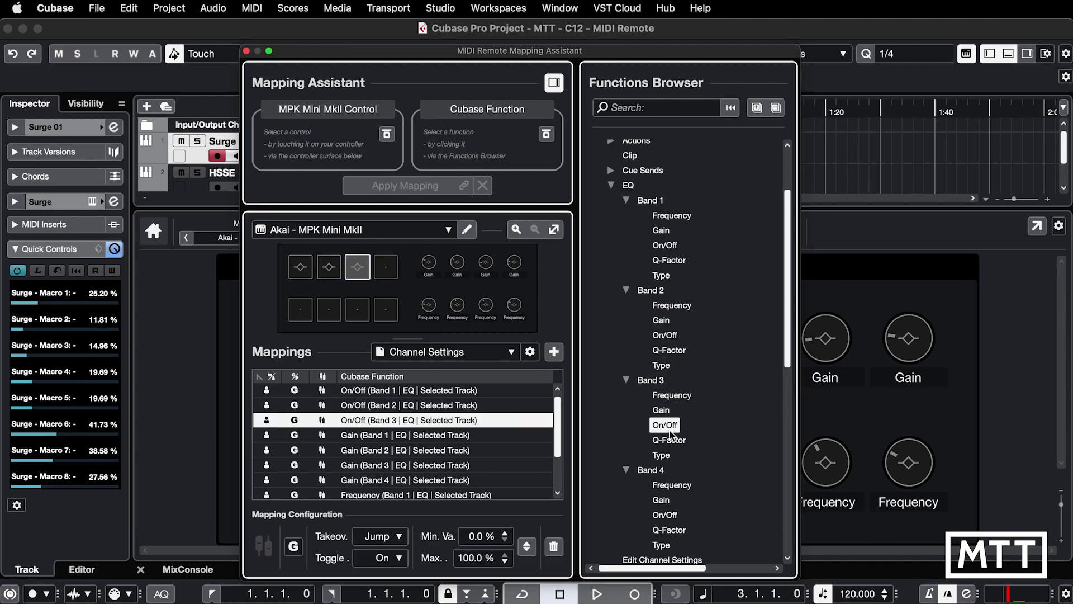
double_click(668, 515)
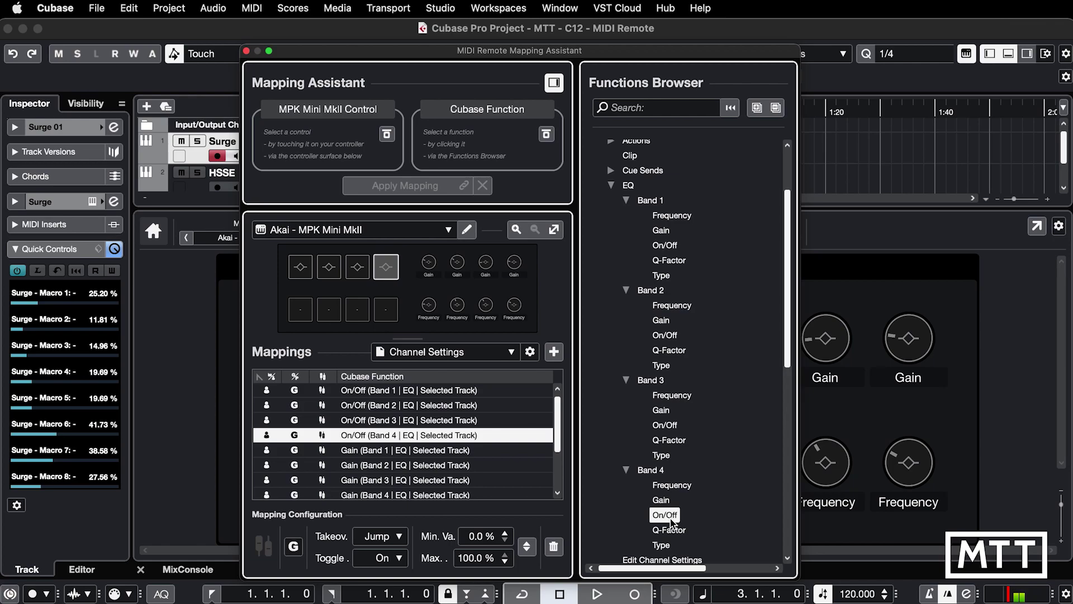
left_click(247, 51)
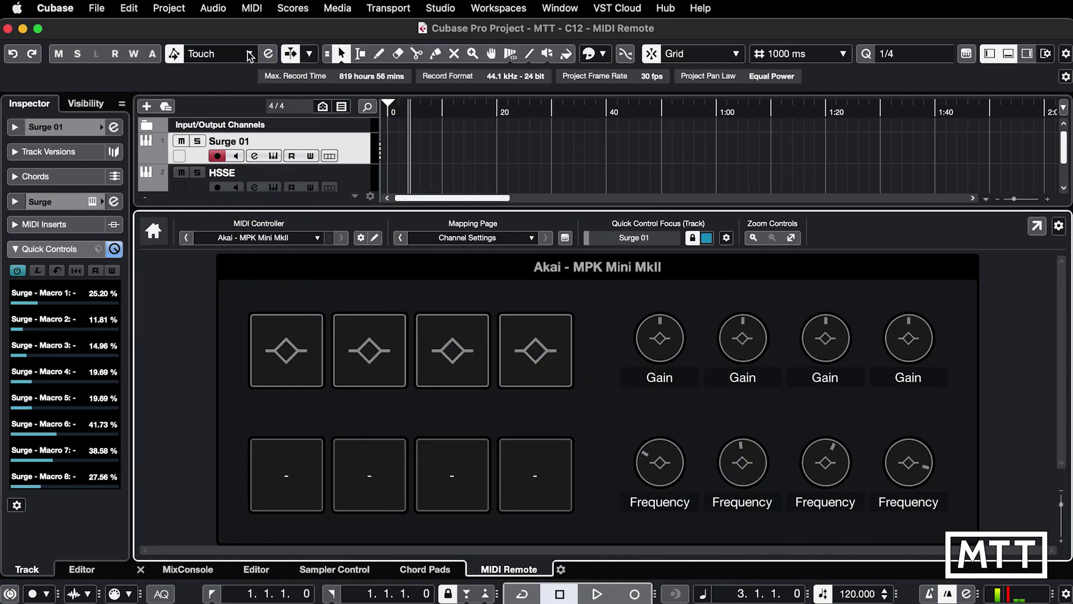
Open the Surge 01 channel settings, set EQ Band 1 to about 102.4 Hz and 5.9 dB in the curve, and close the window.
left_click(256, 158)
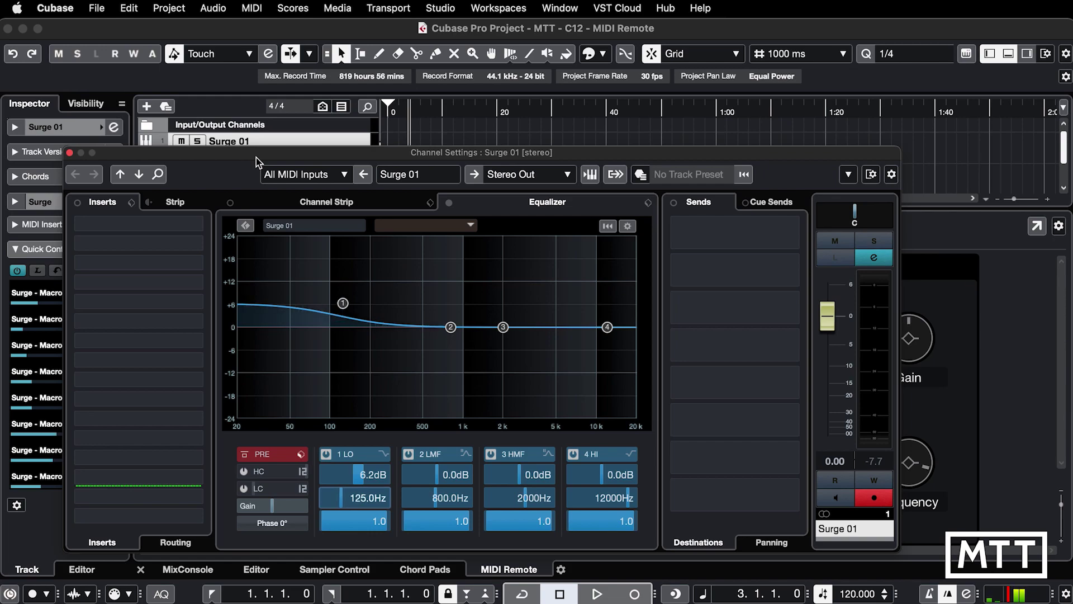
left_click(338, 304)
left_click_drag(340, 304, 332, 302)
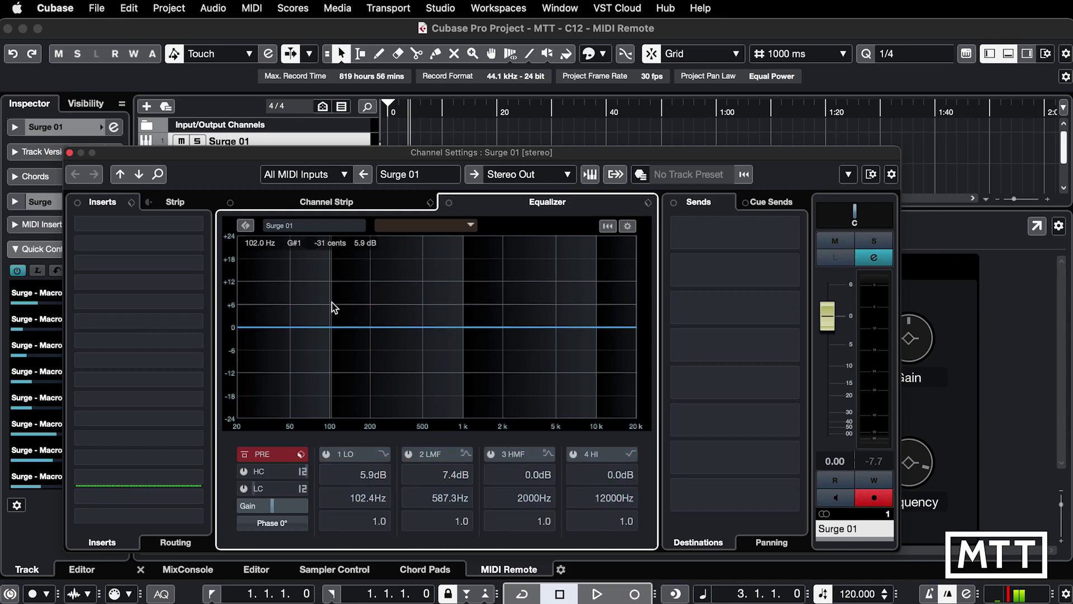
left_click(70, 153)
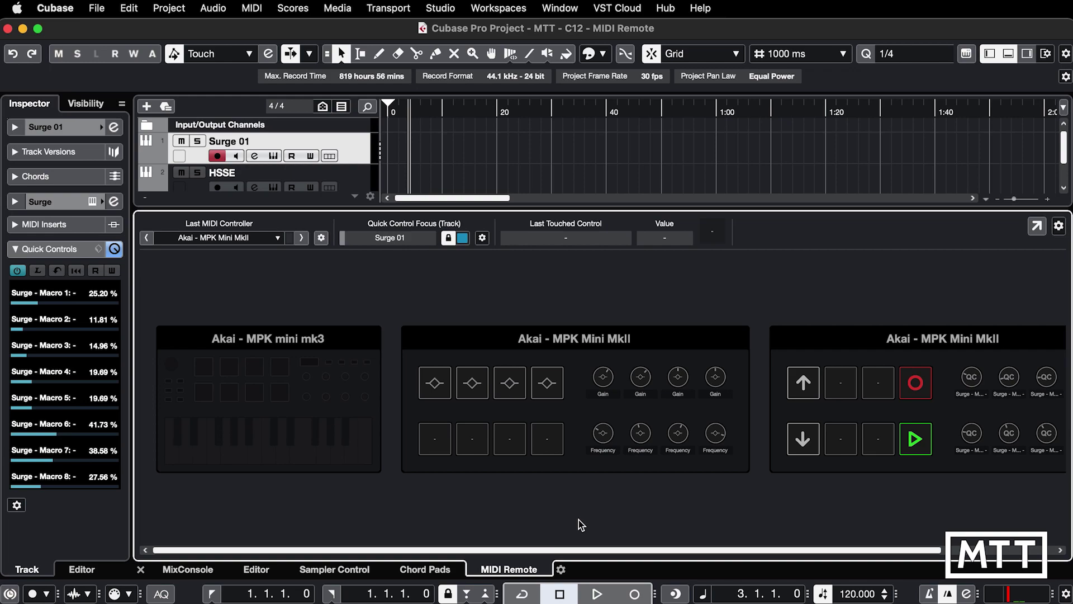
Create a new MIDI controller surface on the X-TOUCH MINI ports with vendor Behringer and model X-Touch Mini.
scroll(578, 524, "right", 3)
scroll(578, 524, "left", 3)
scroll(578, 524, "right", 3)
left_click(1030, 398)
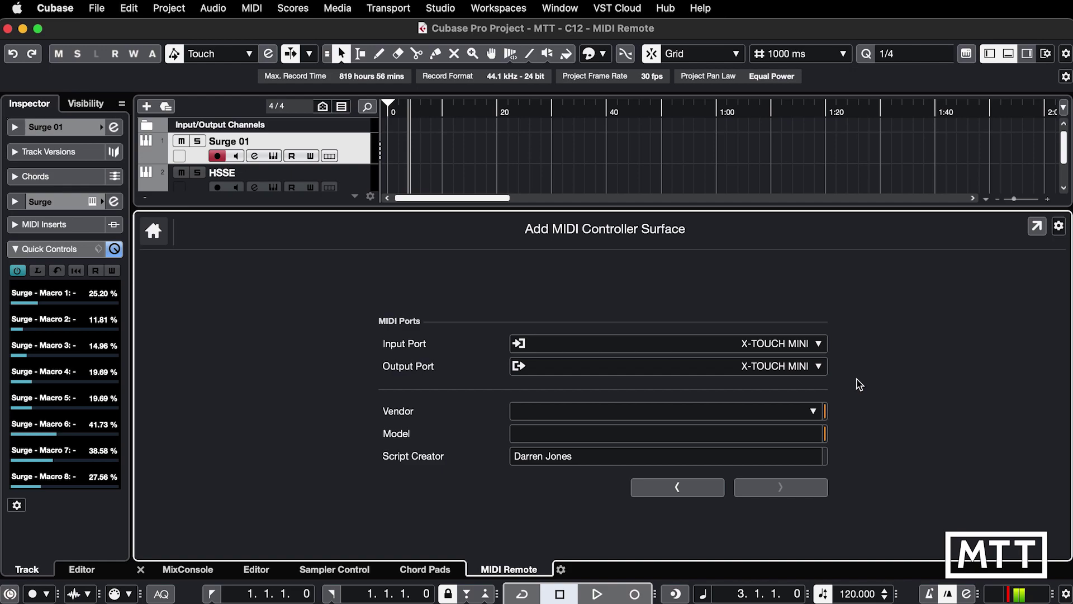
left_click(795, 411)
type("beh")
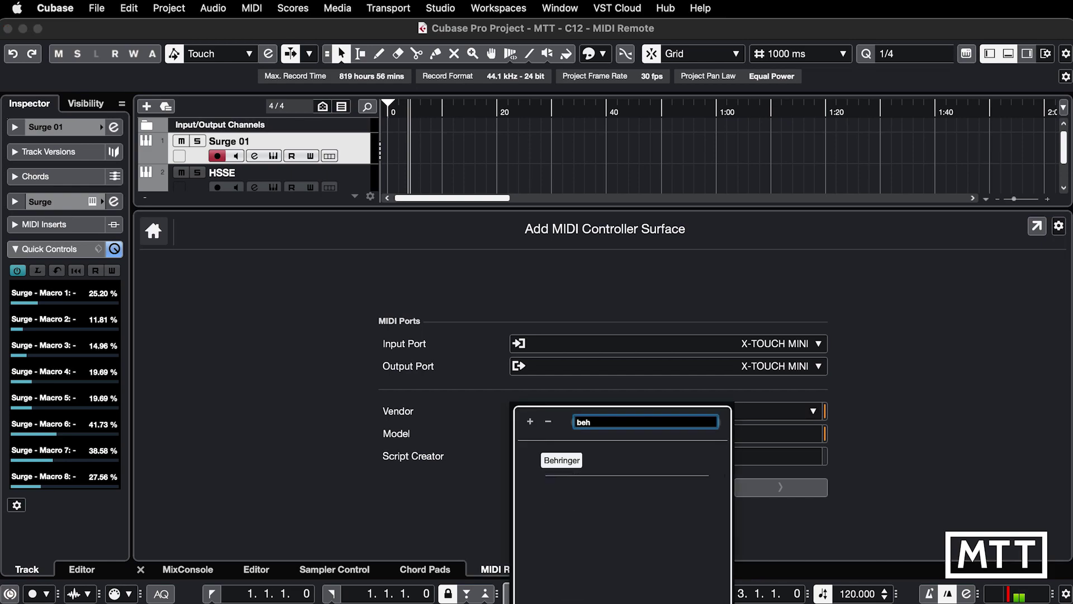
left_click(564, 463)
left_click(574, 442)
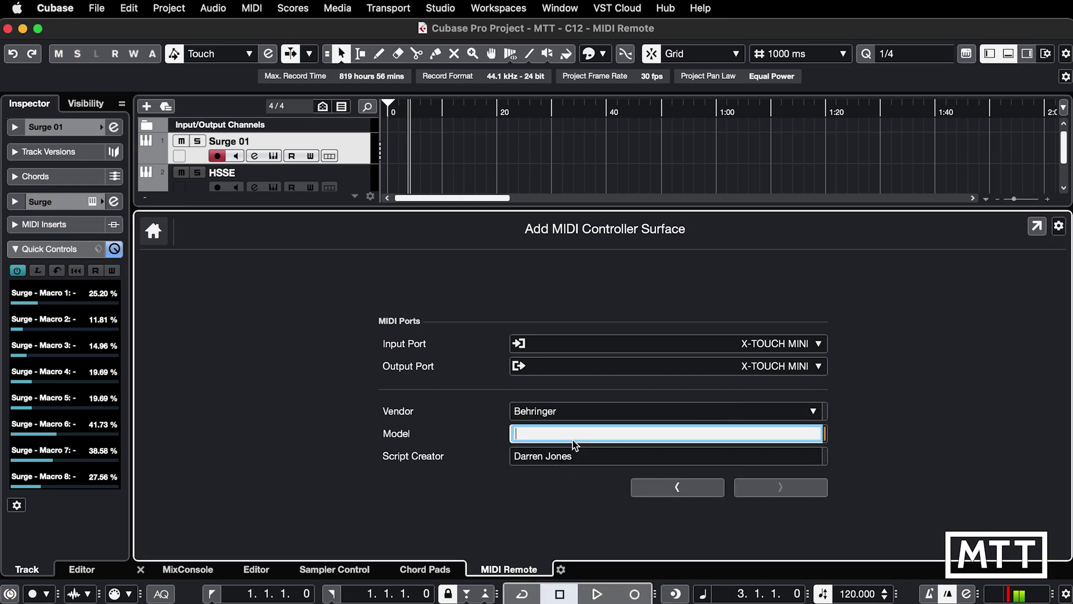
type("X-Touch Mini")
left_click(767, 492)
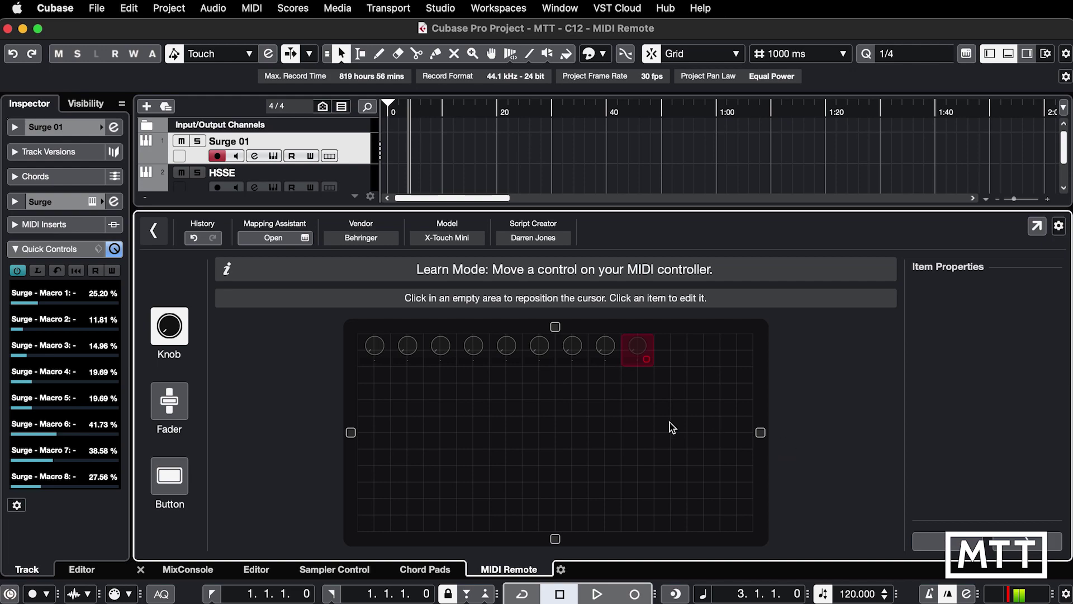
Add two rows of eight buttons directly beneath the knob row on the X-Touch Mini surface.
left_click(370, 380)
left_click(160, 483)
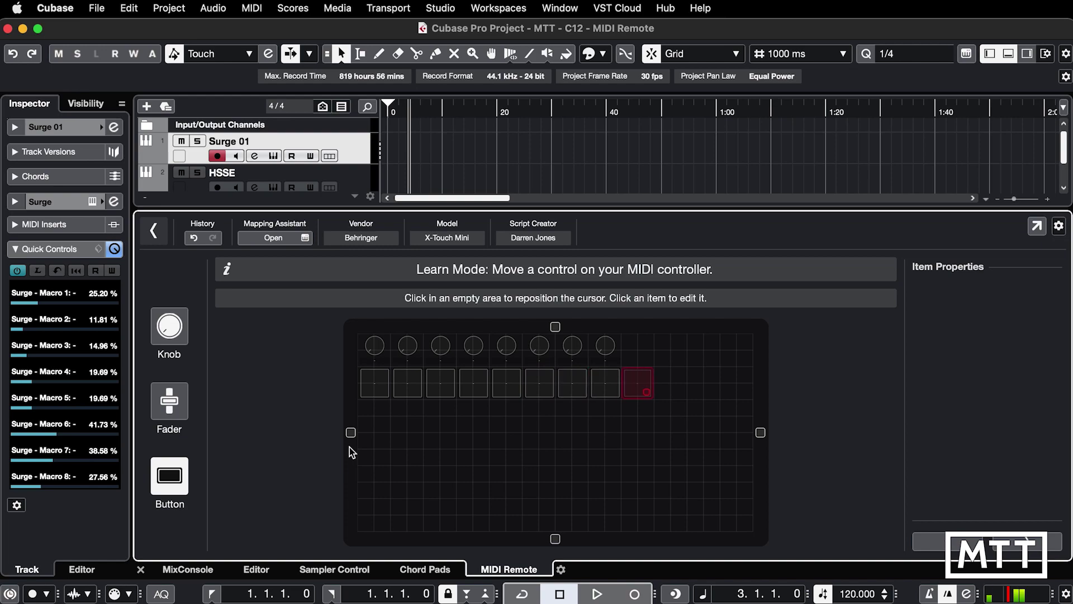
left_click(367, 418)
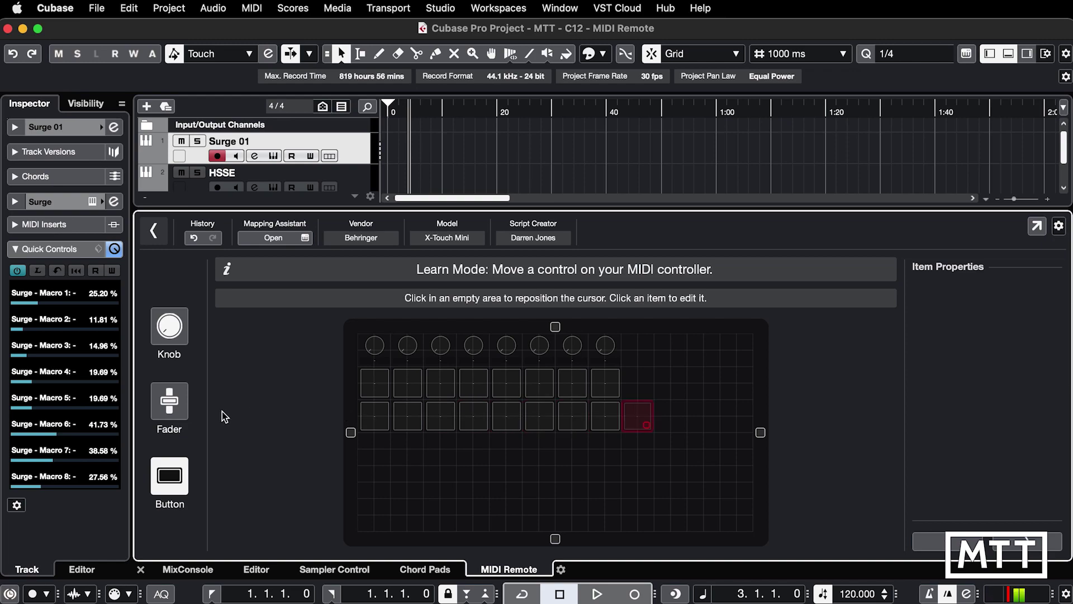
Add a fader at the end of the lower button row and stretch it vertically to three control rows in height.
left_click(173, 405)
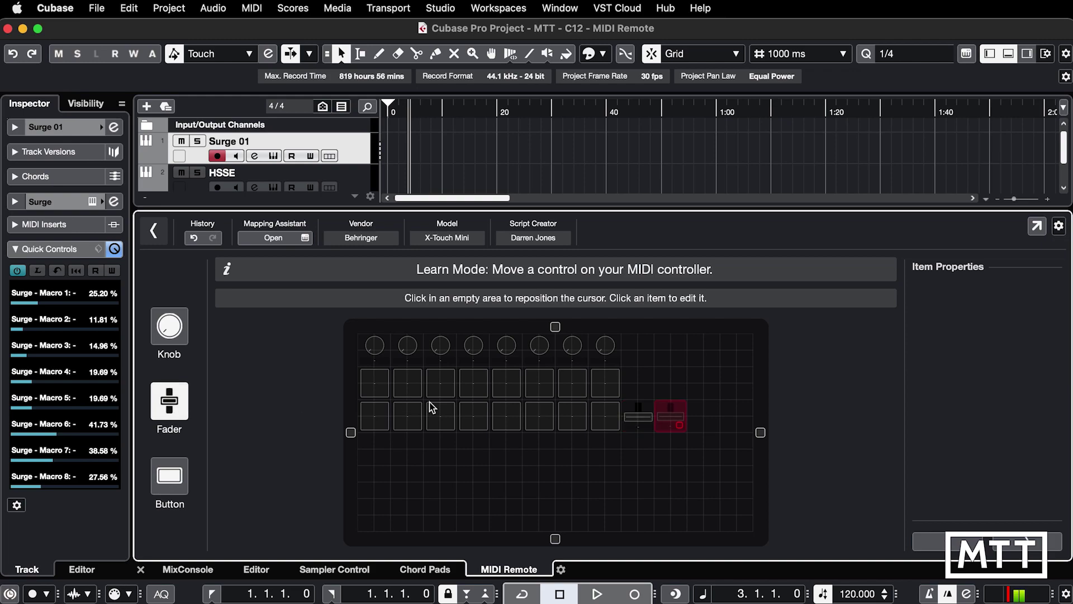
left_click(638, 411)
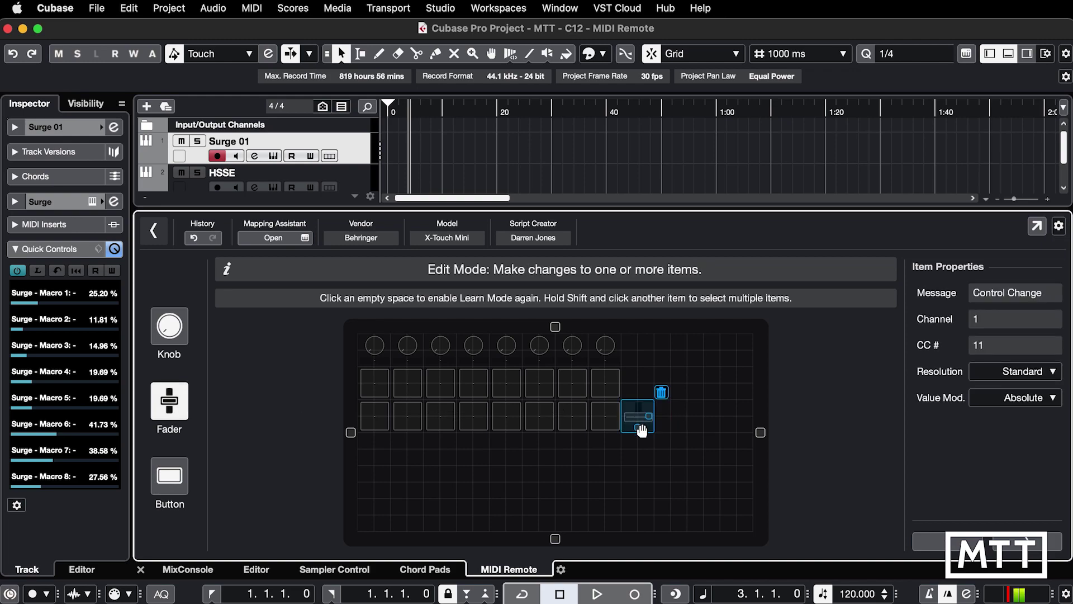
left_click_drag(641, 426, 638, 495)
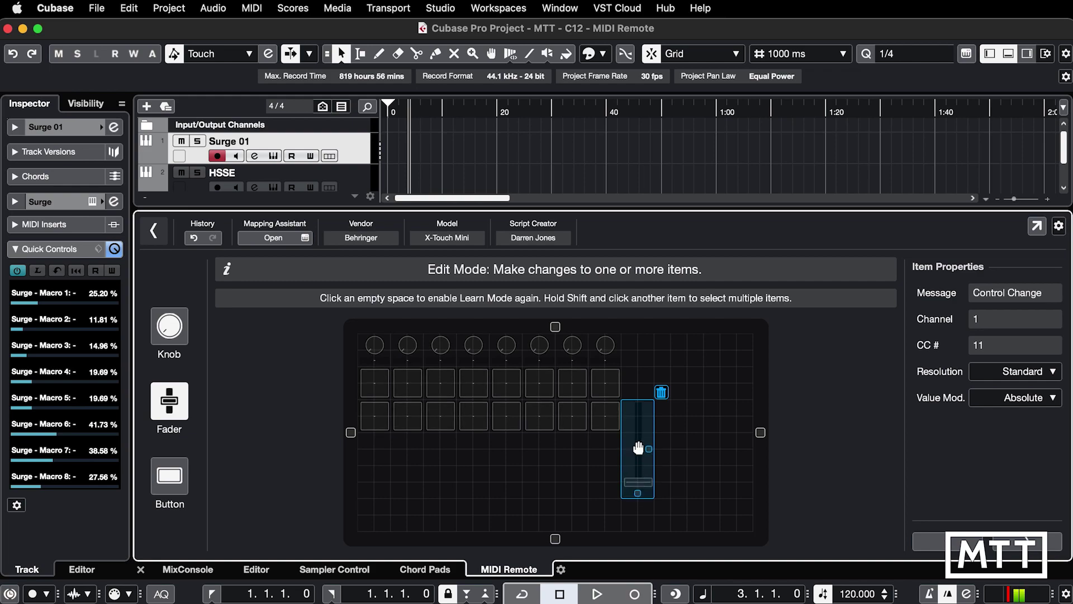
Align the fader with the knob row, leaving a small gap beside the controls, and reduce the surface's width and height.
left_click_drag(637, 416, 637, 364)
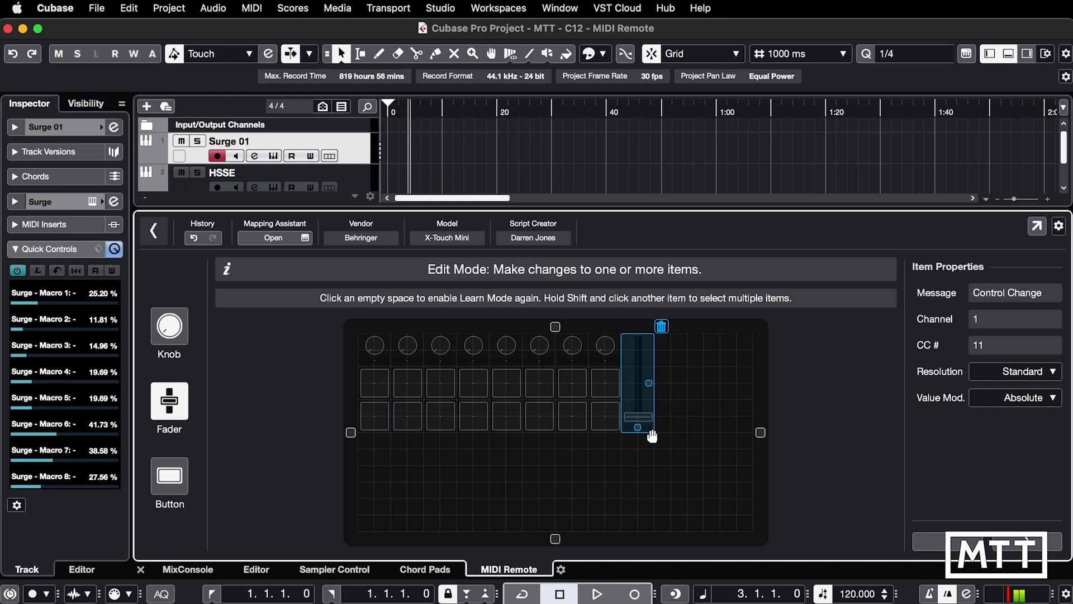
mouse_move(652, 381)
left_mouse_down()
mouse_move(701, 378)
mouse_move(646, 383)
mouse_move(664, 383)
mouse_move(655, 380)
left_mouse_up()
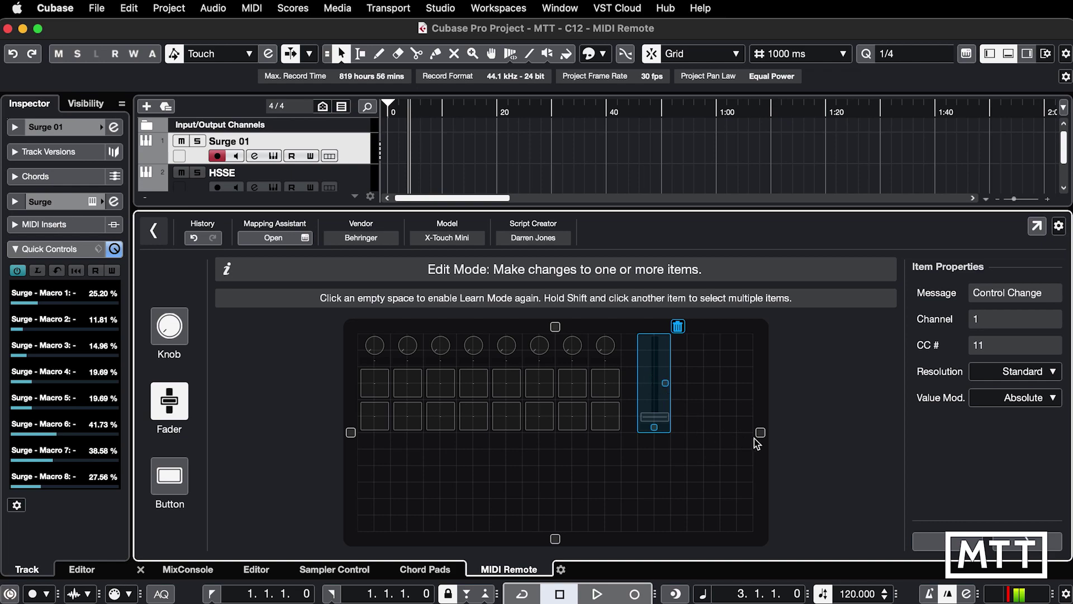
left_click_drag(760, 432, 695, 436)
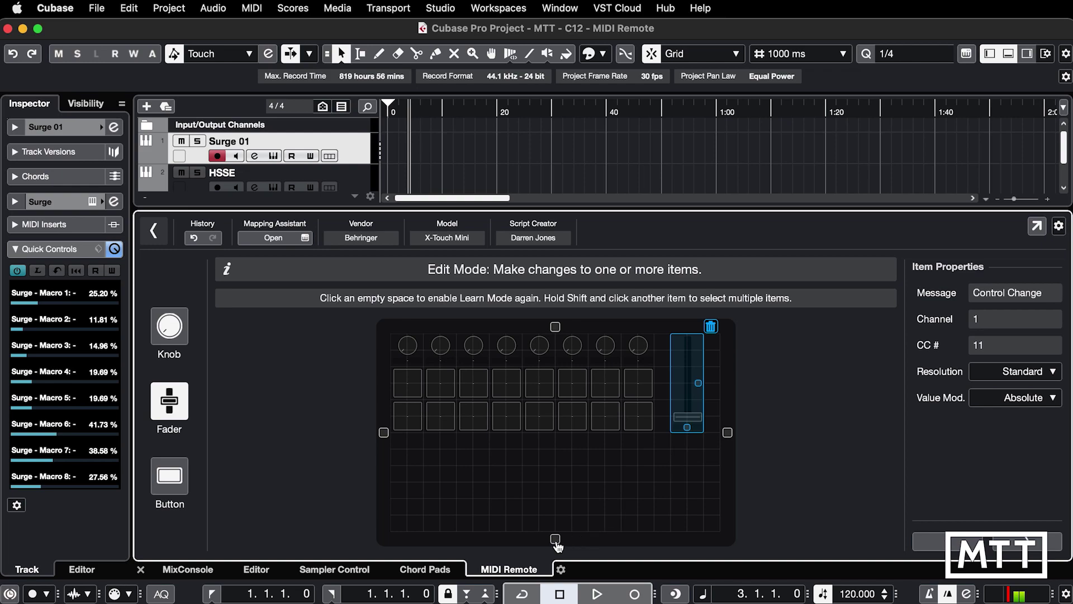
left_click_drag(556, 540, 555, 473)
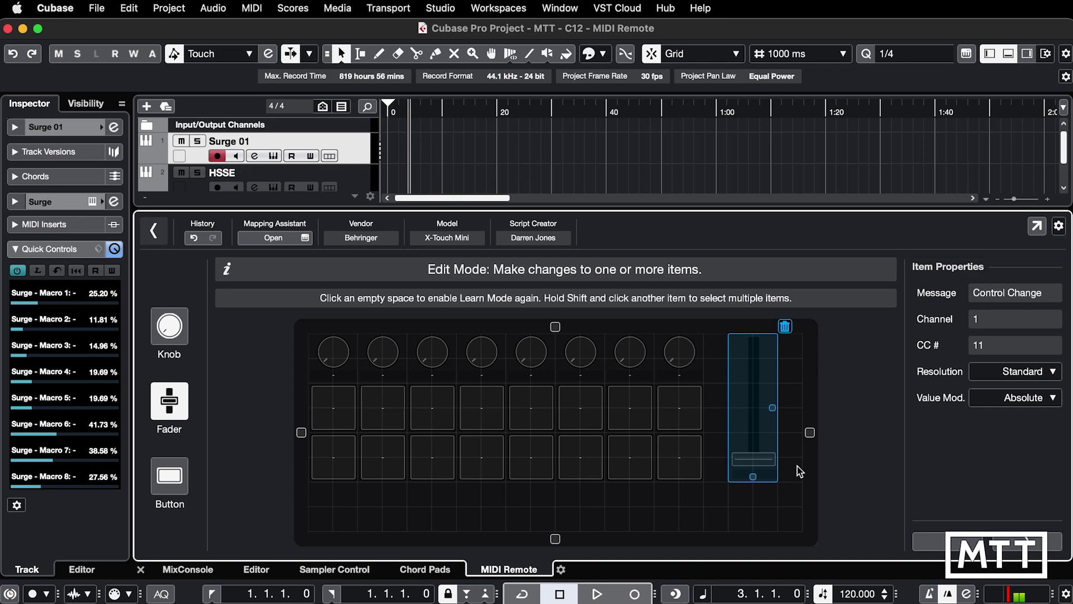
Inspect the MIDI message, channel and number properties of several knobs and of buttons in both rows.
left_click(334, 362)
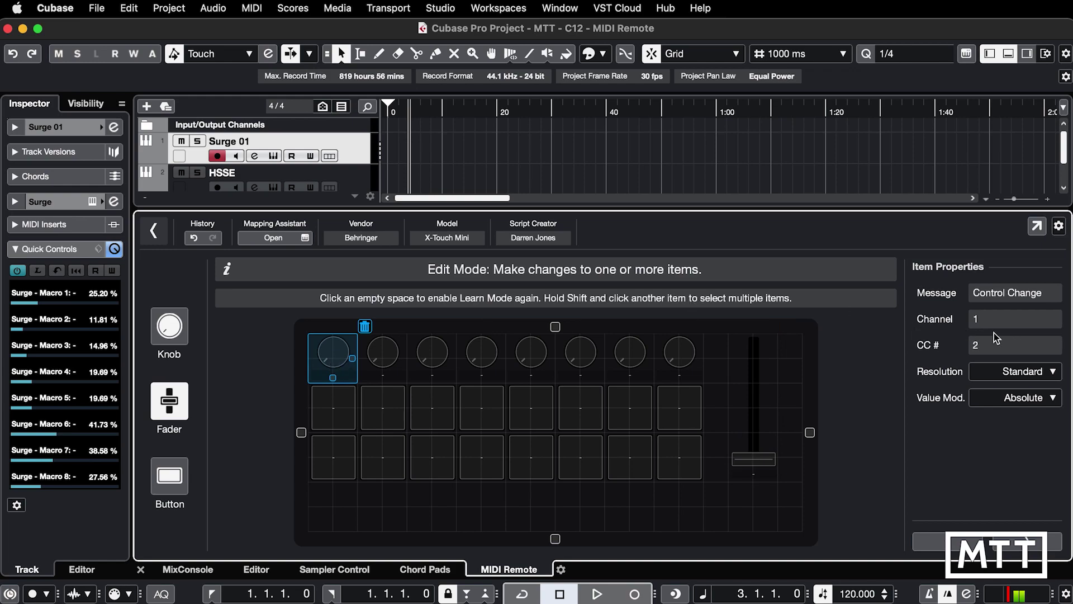
left_click(384, 359)
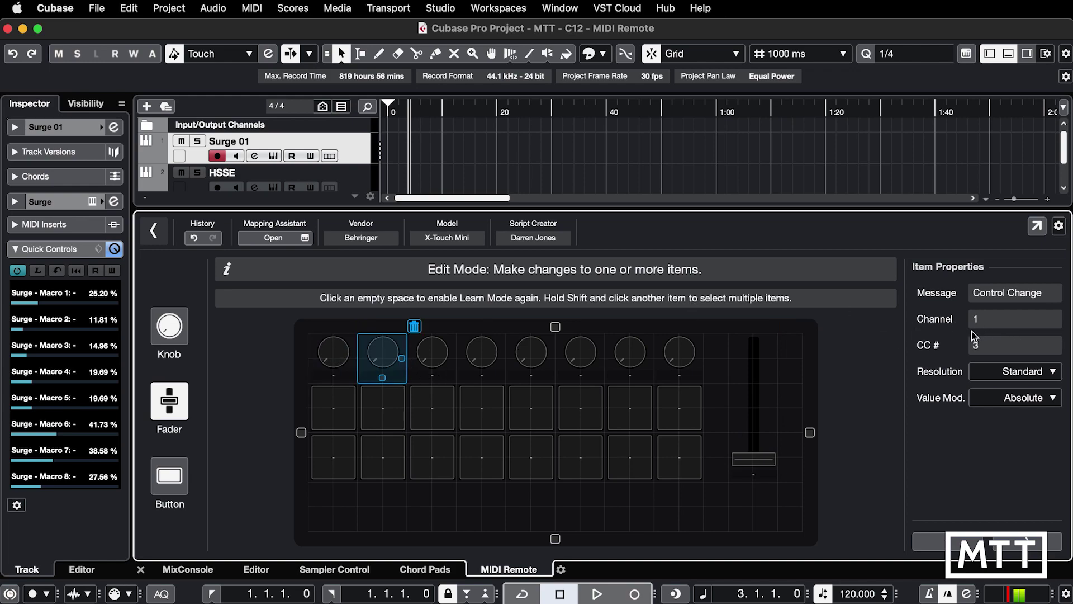
left_click(445, 355)
left_click(482, 358)
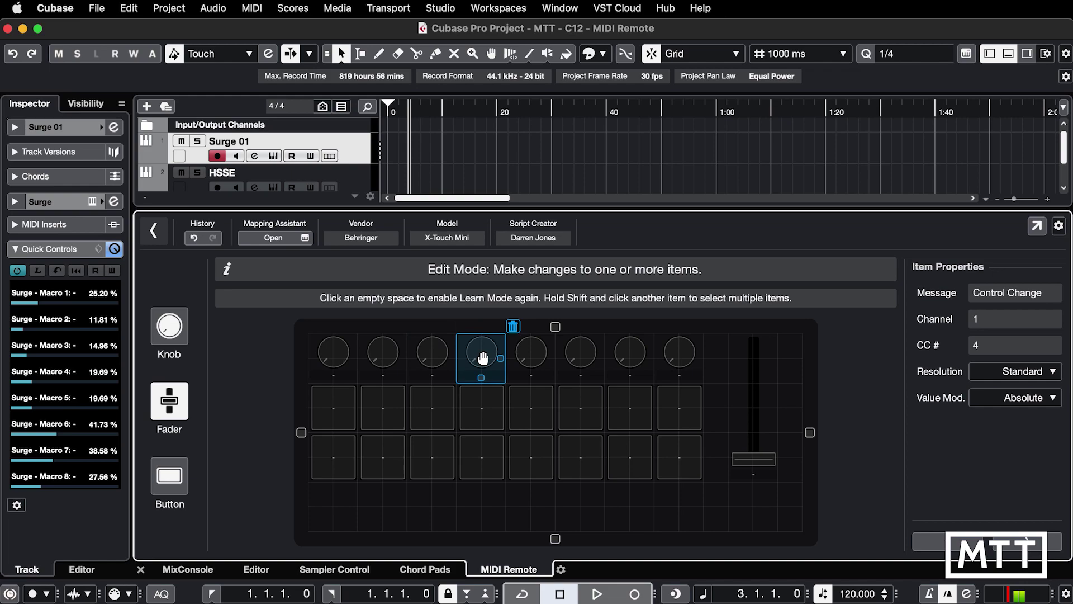
left_click(336, 412)
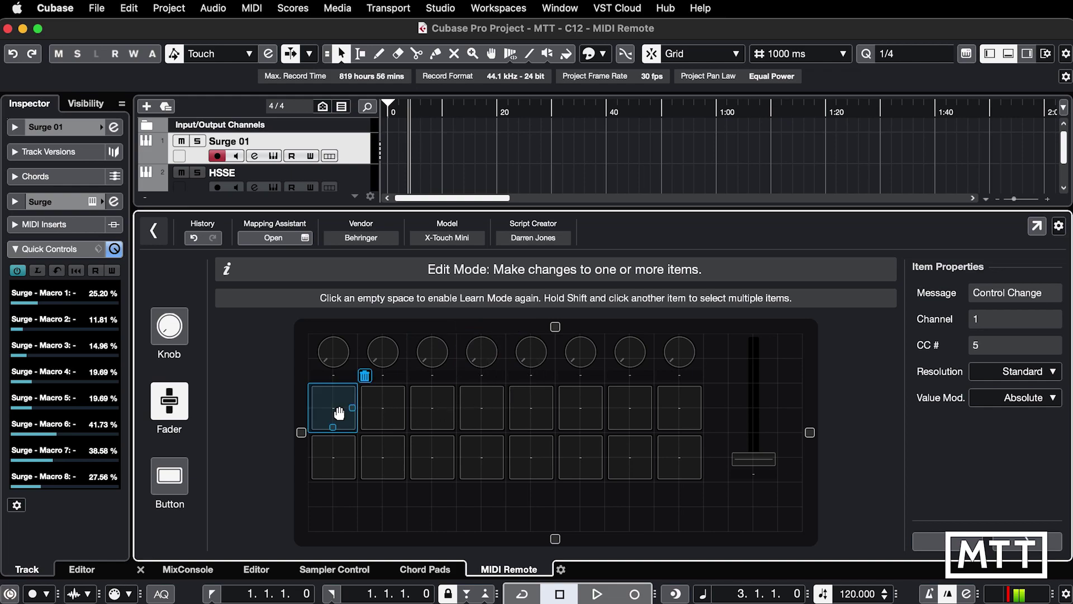
left_click(372, 416)
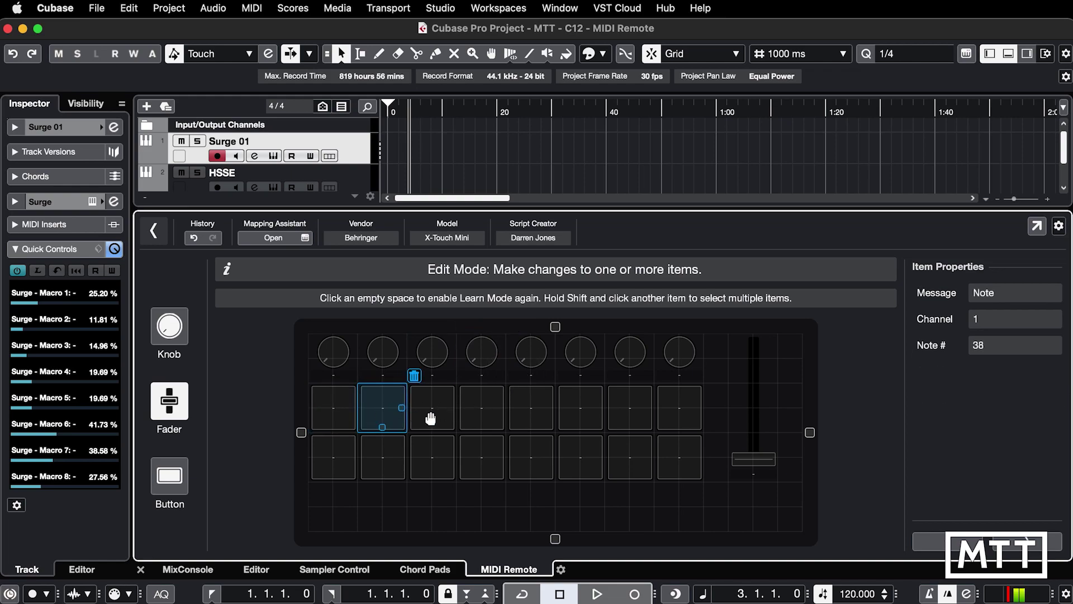
left_click(433, 418)
left_click(326, 459)
left_click(386, 459)
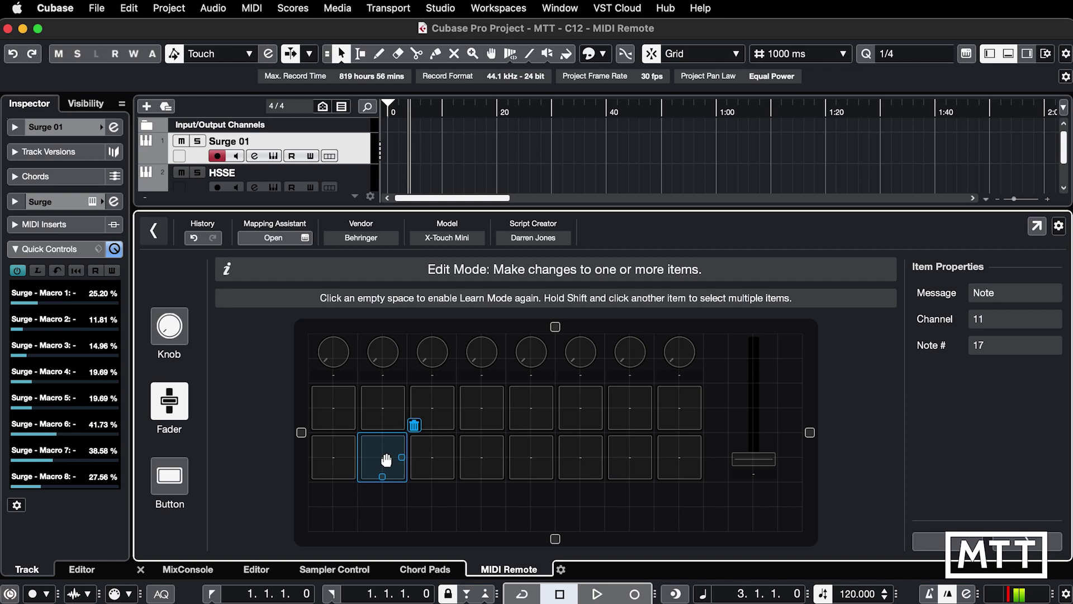
Open and close the Mapping Assistant for the X-Touch Mini, and show its surface in the MIDI Remote overview.
left_click(1013, 545)
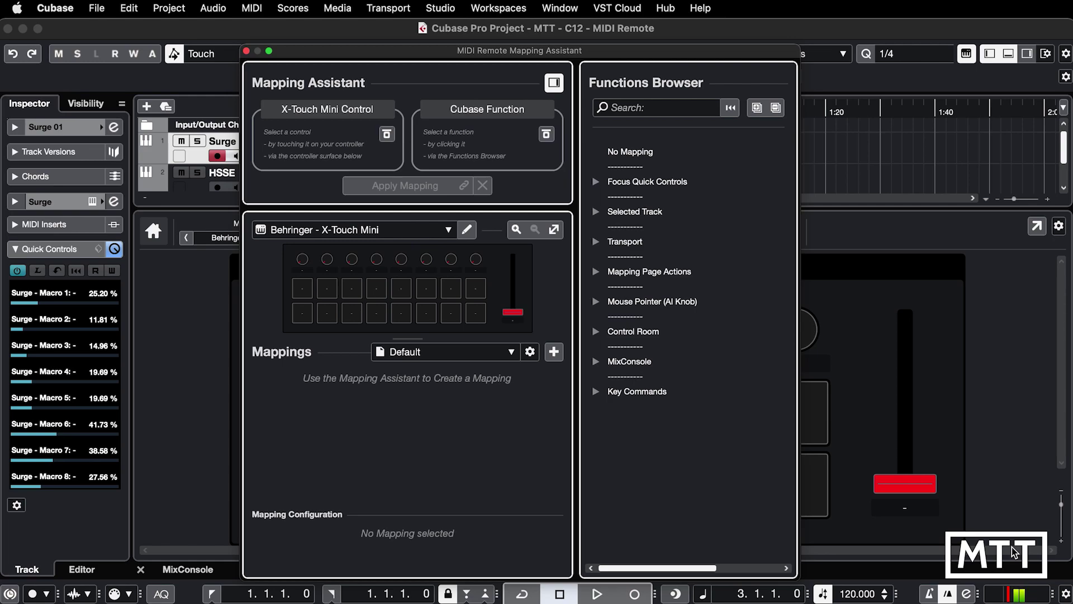
left_click(246, 51)
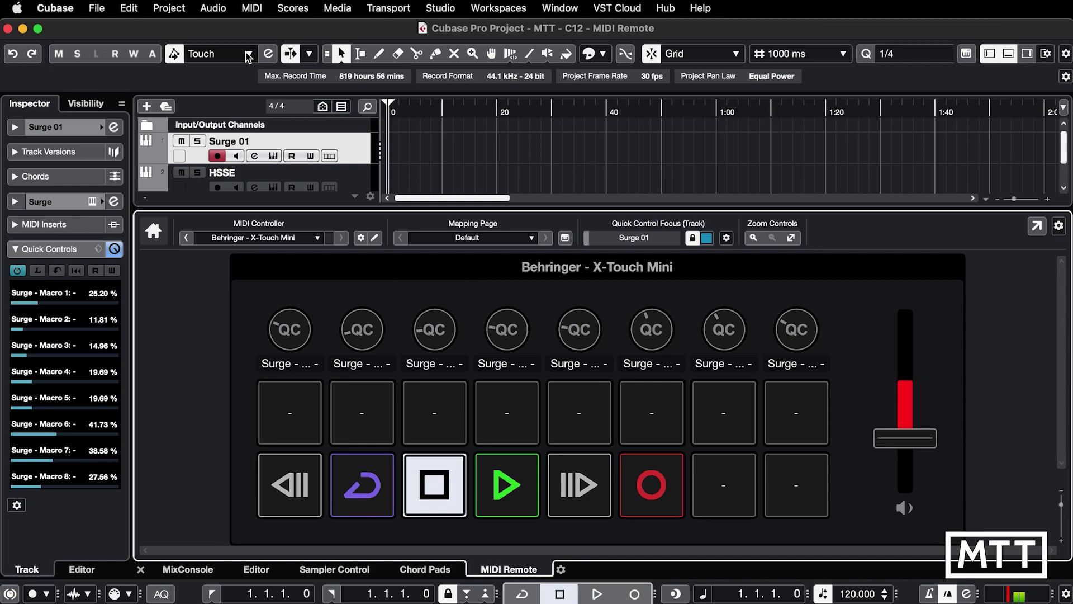
left_click(146, 232)
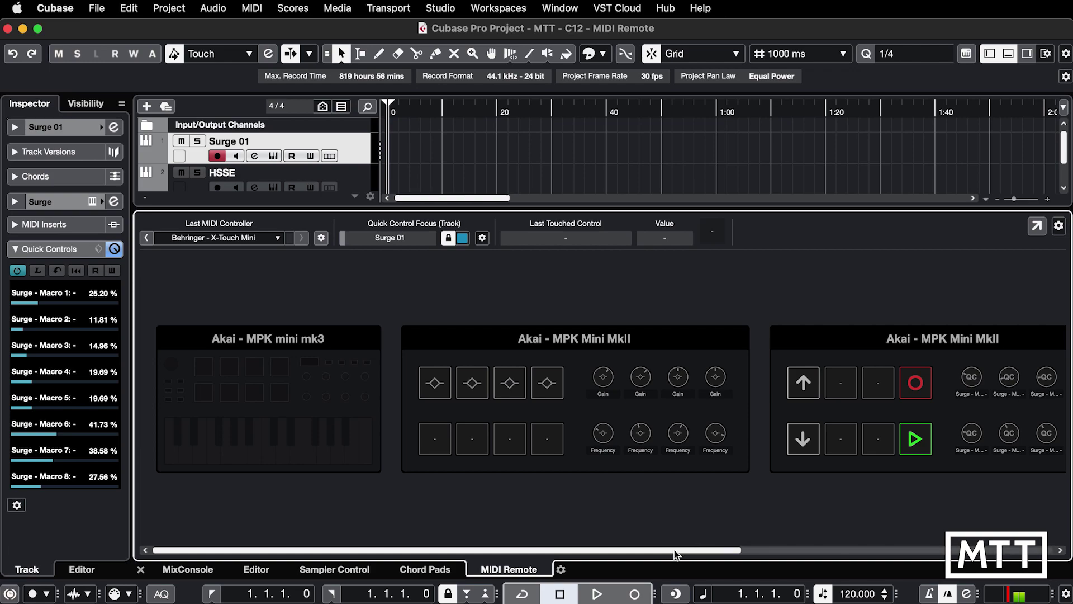
left_click_drag(723, 554, 1040, 555)
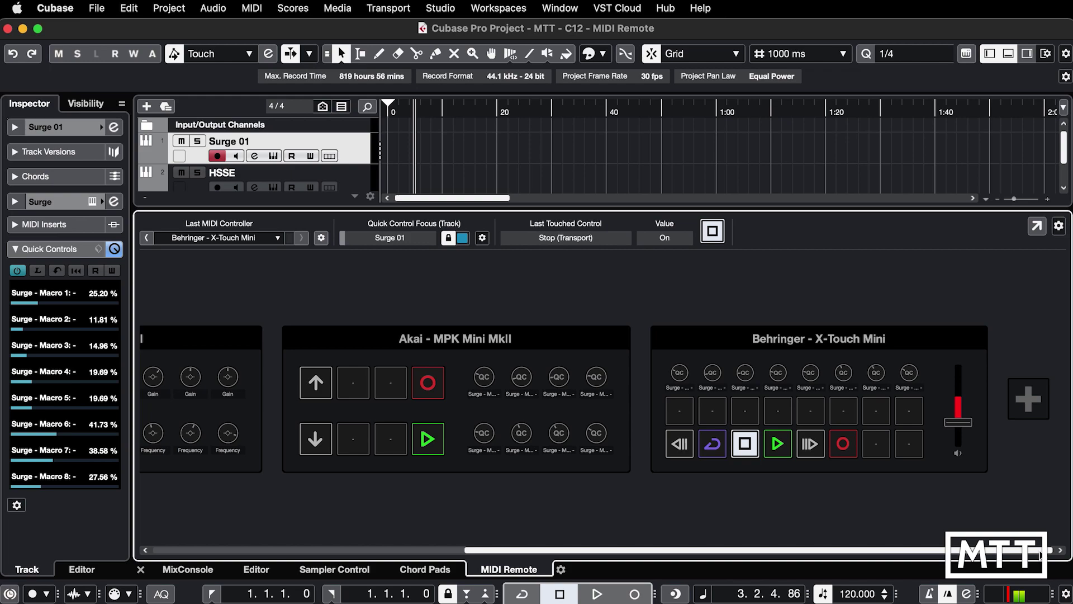
Try different values for the Surge Macro 1 quick control of the Surge 01 track.
left_click(58, 305)
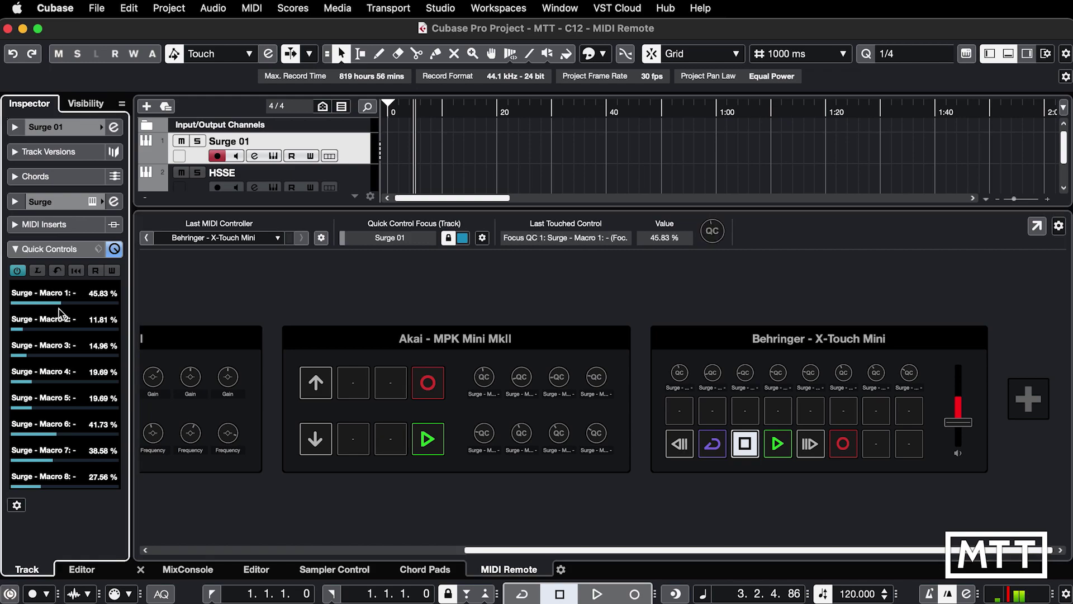
left_click(89, 303)
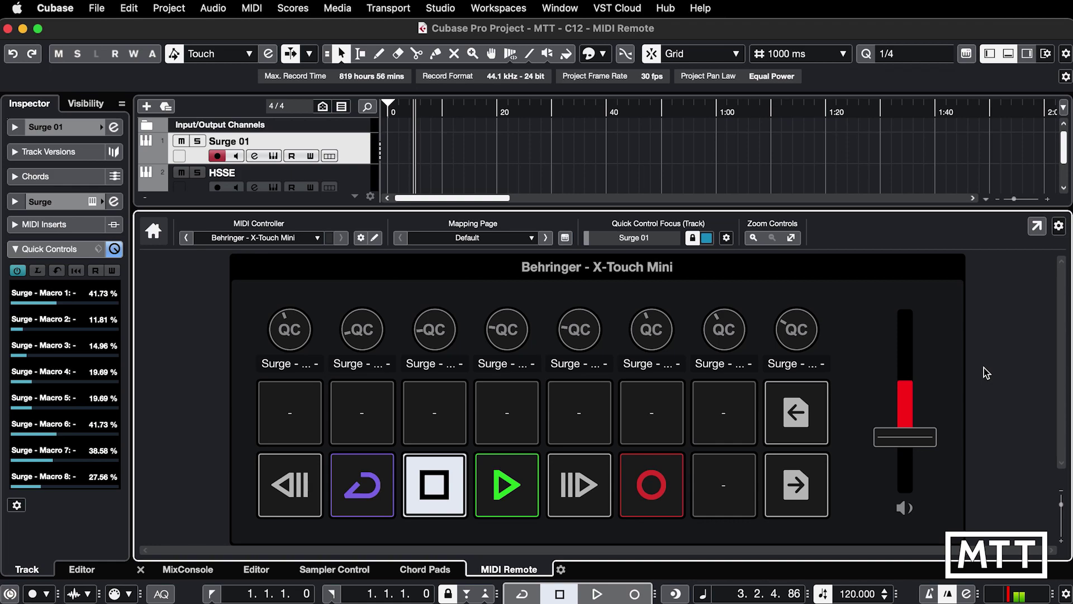
View the X-Touch Mini's EQ Controls mapping page, and switch back to the Default page.
left_click(523, 238)
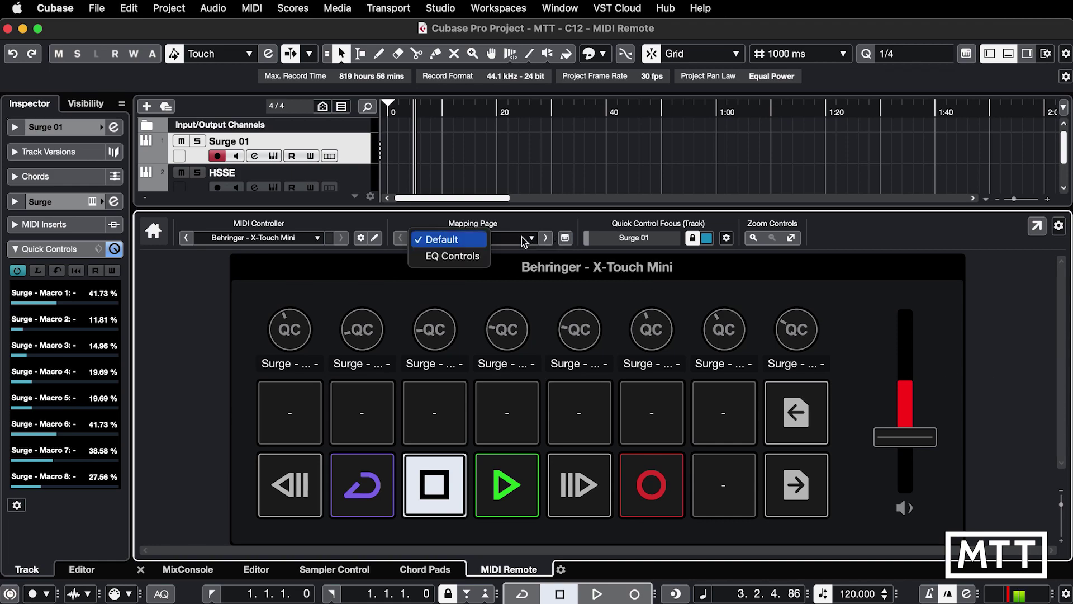
left_click(474, 258)
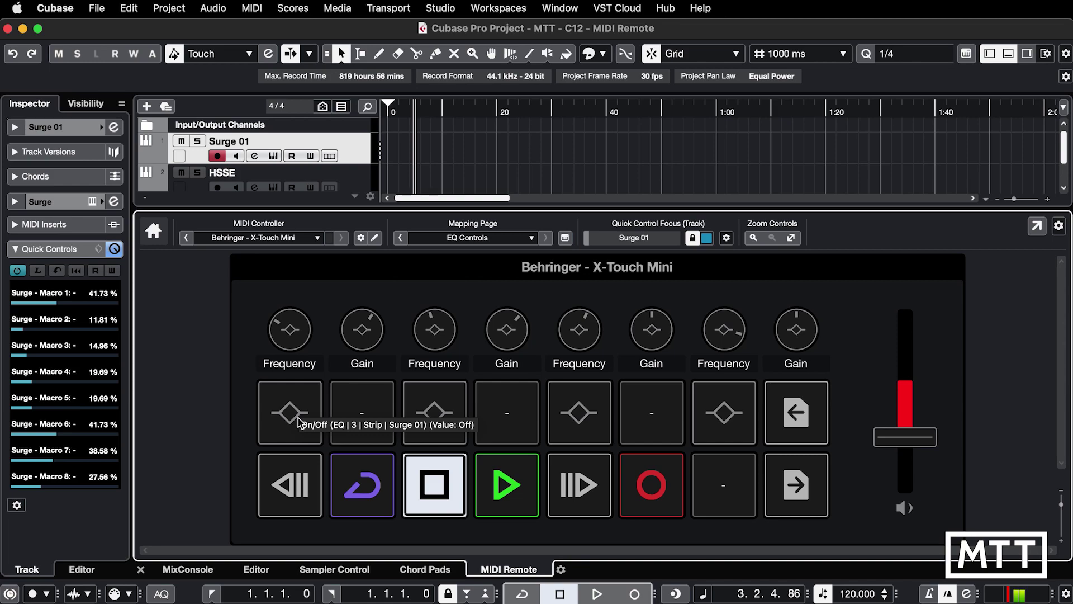
left_click(472, 238)
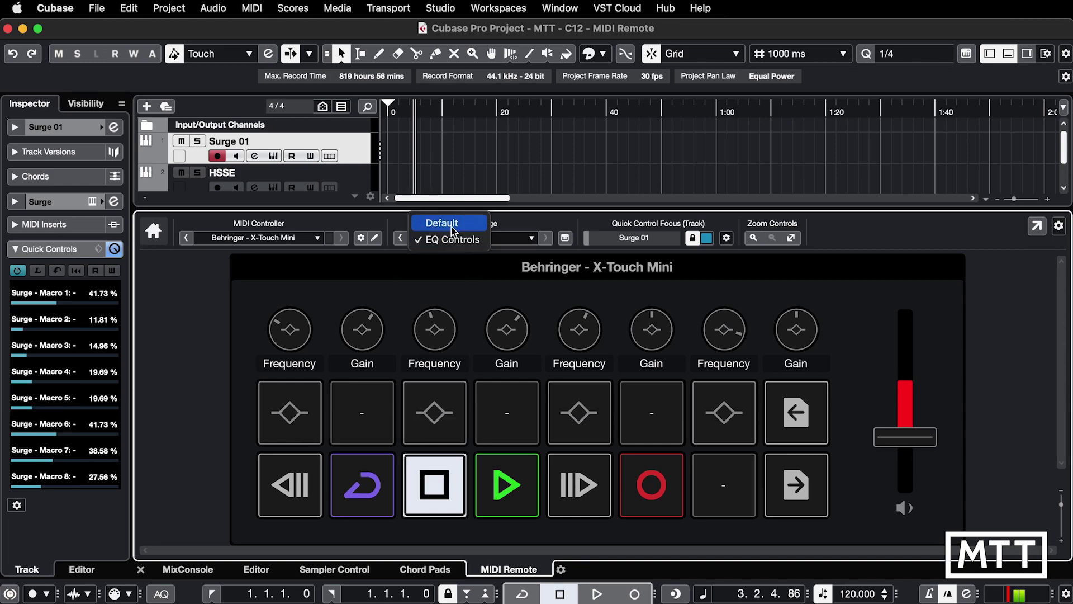
left_click(453, 229)
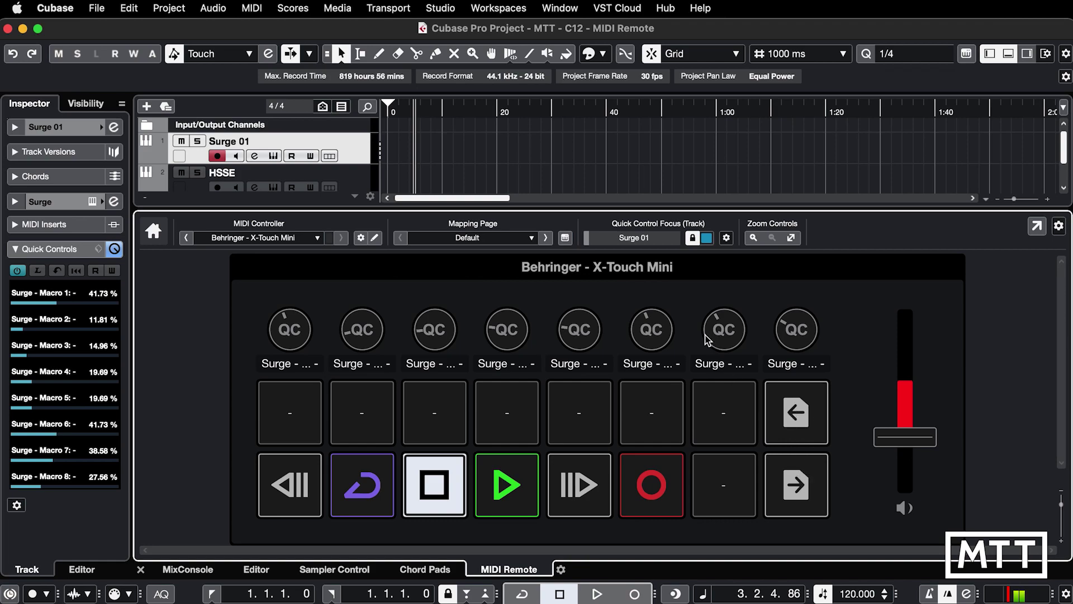
Check the mappings of the last button in each row in the Mapping Assistant, and close the assistant.
left_click(564, 238)
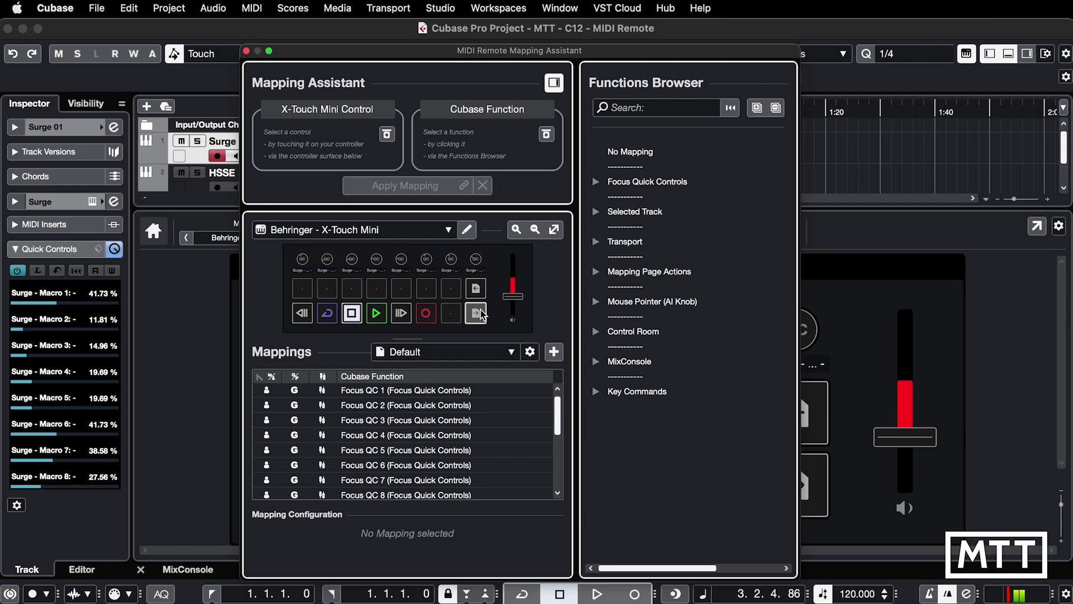
left_click(476, 287)
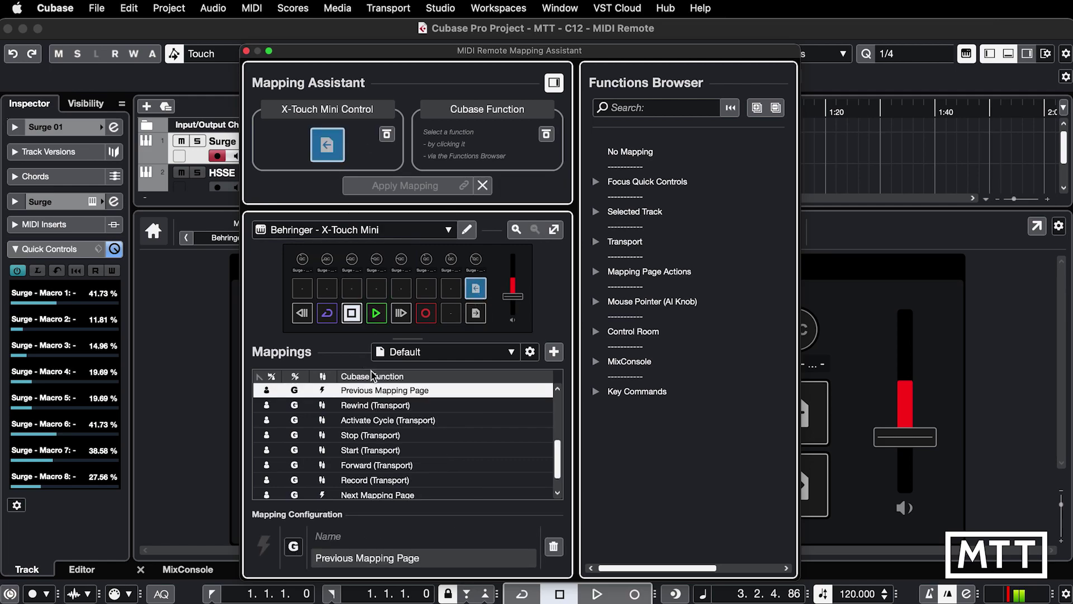
left_click(477, 313)
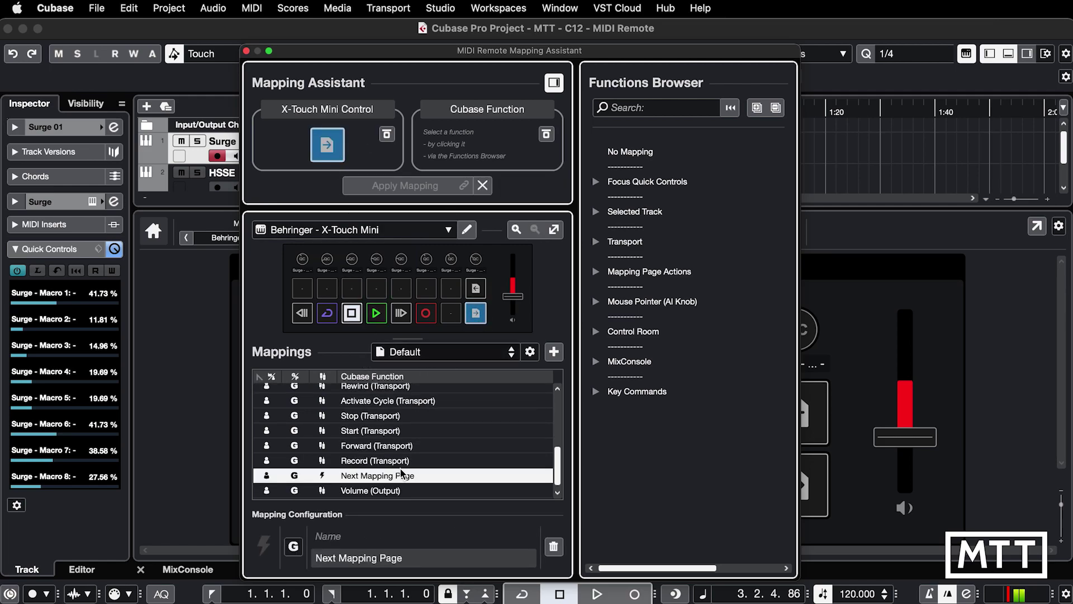
left_click(246, 51)
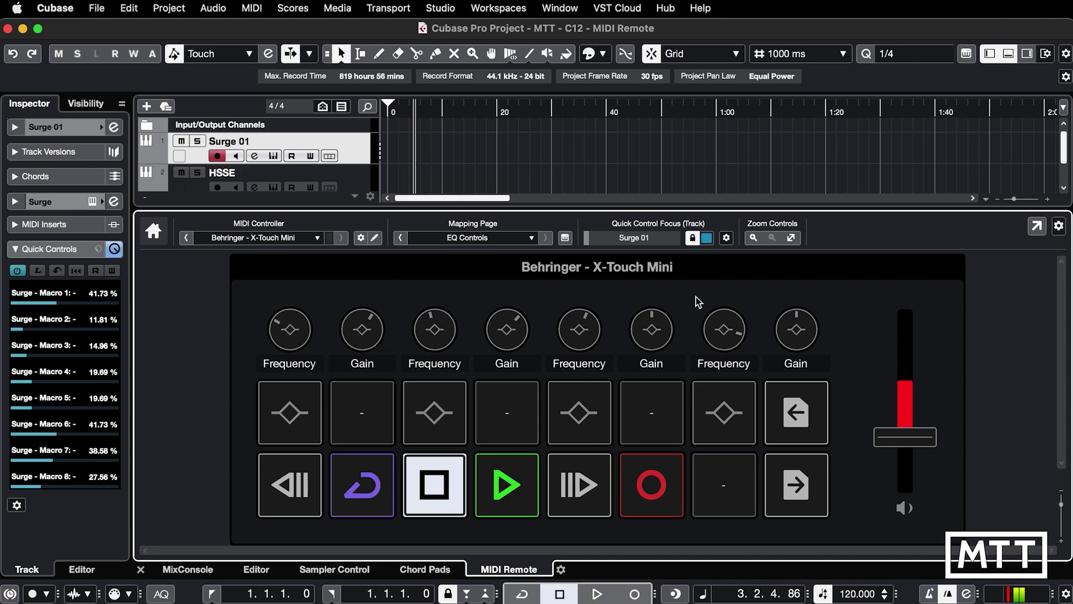
Open the Mapping Assistant on the EQ Controls page and duplicate that mapping page.
left_click(565, 238)
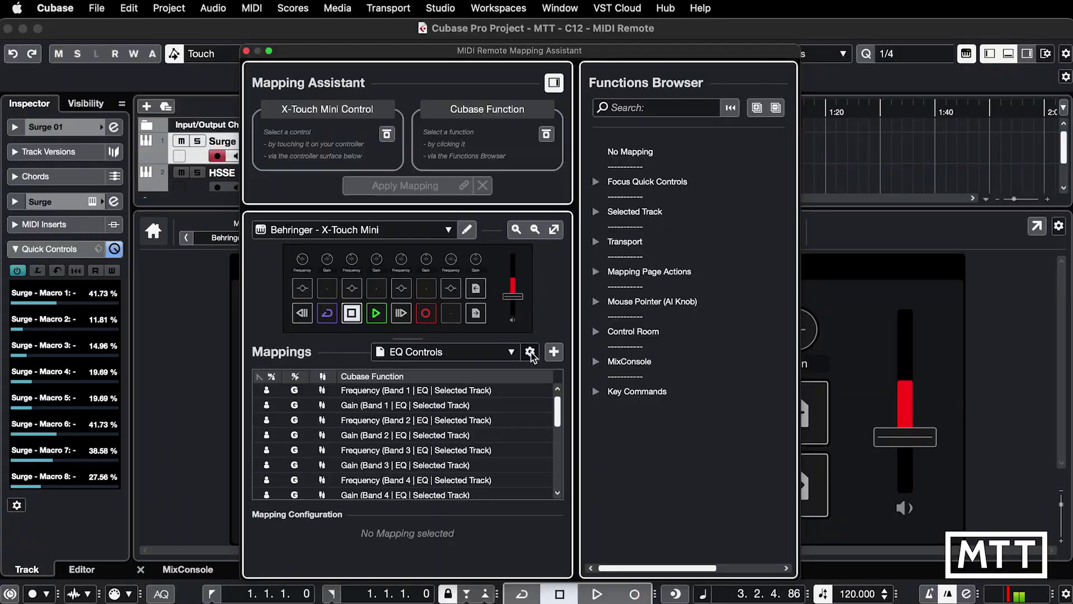
left_click(531, 352)
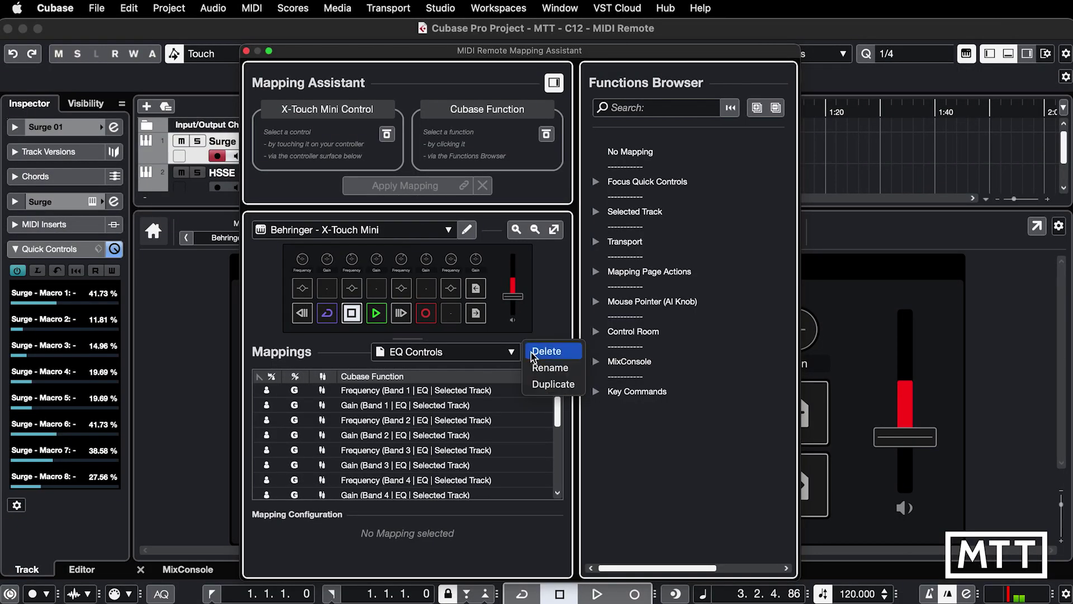
left_click(543, 382)
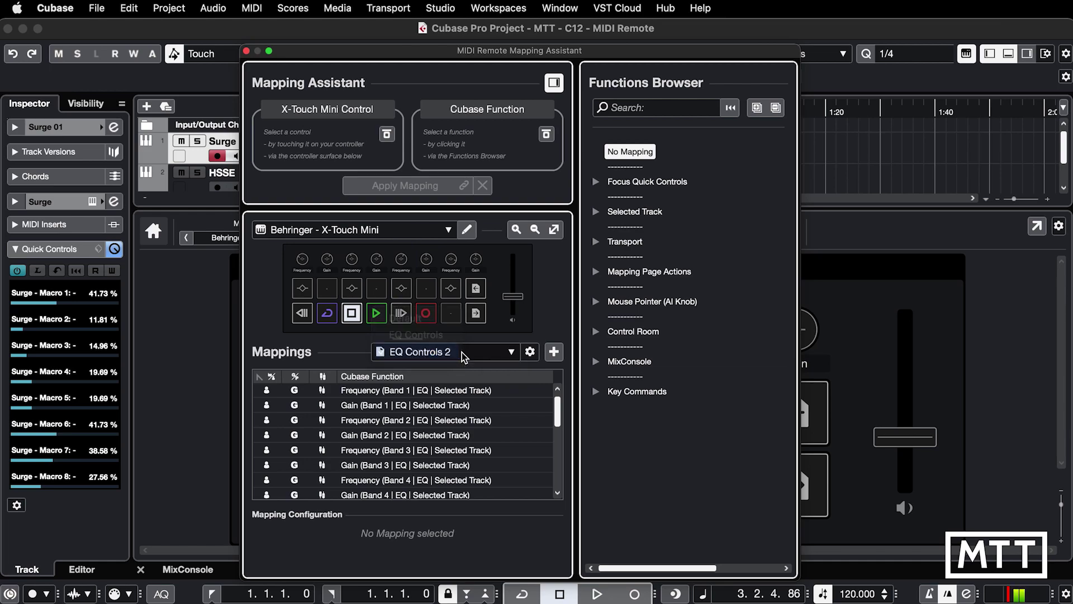
Rename the duplicated EQ Controls mapping page as Sends.
left_click(530, 352)
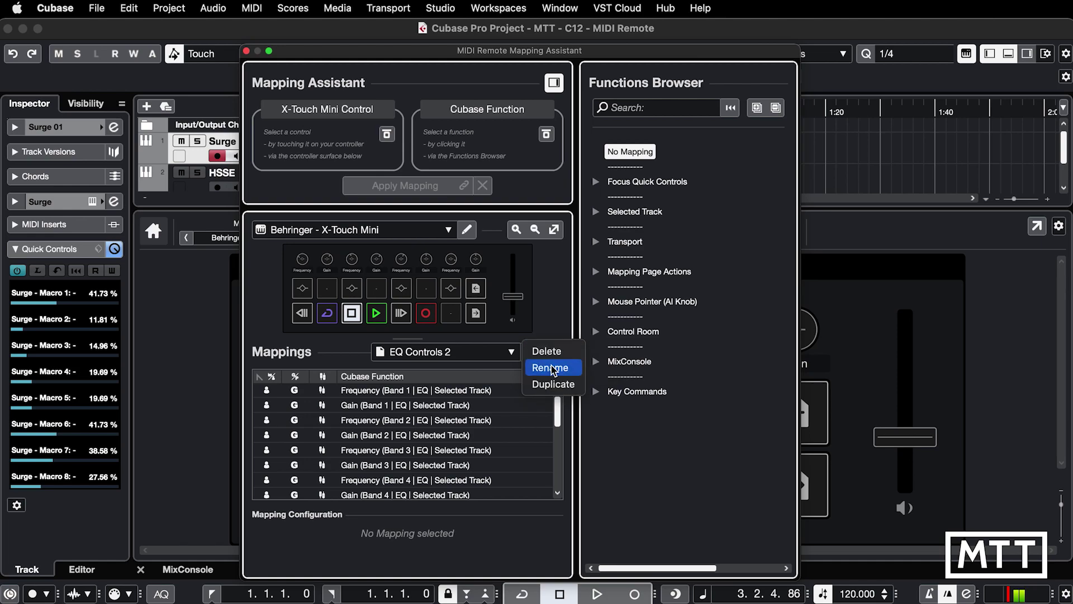
left_click(551, 368)
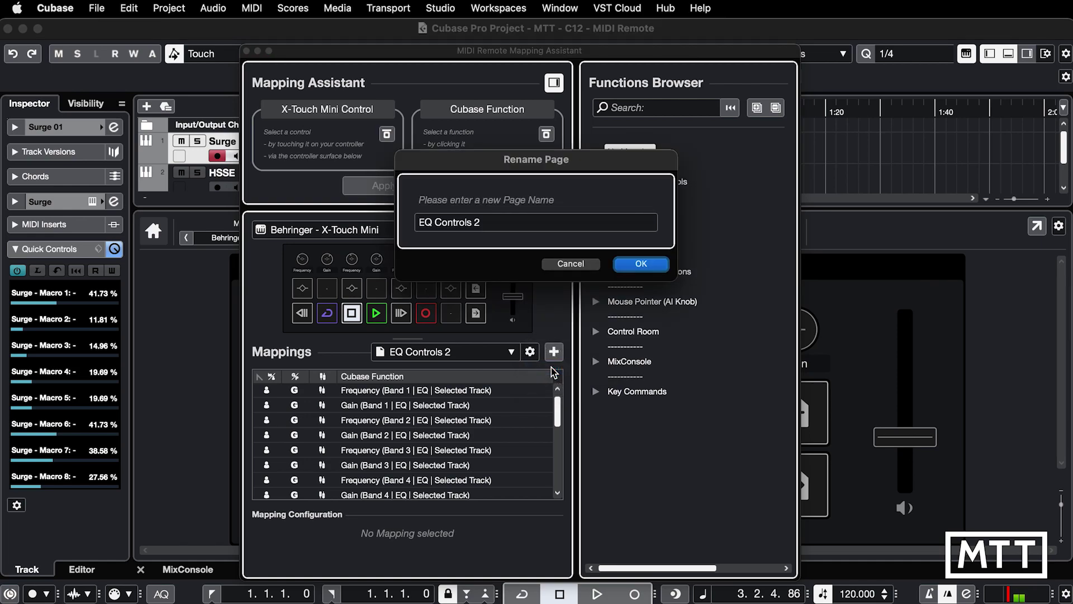
left_click(496, 228)
type("Send")
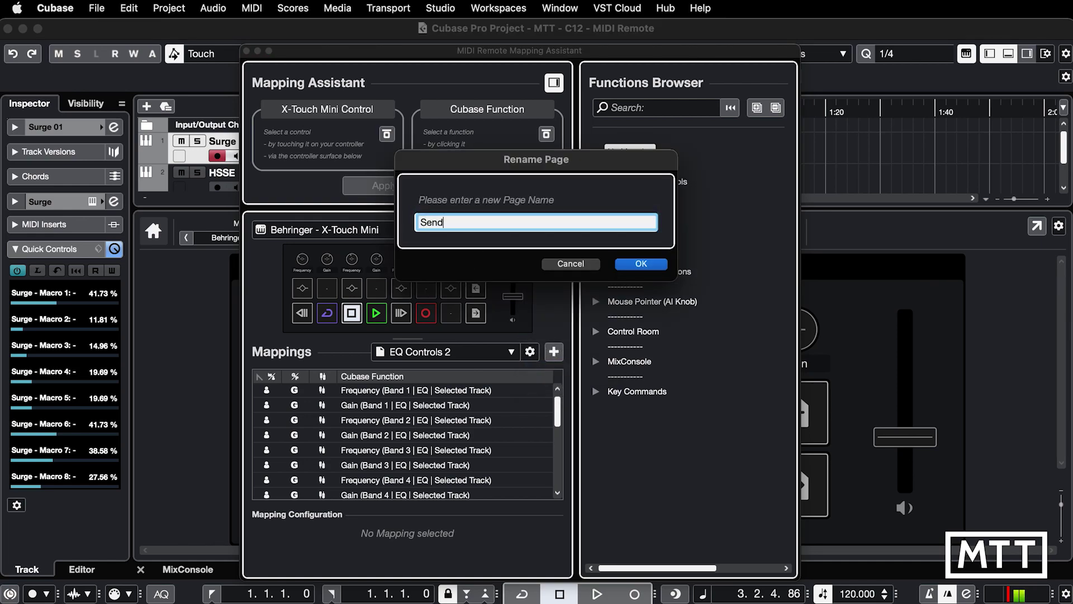
type("s")
key("Return")
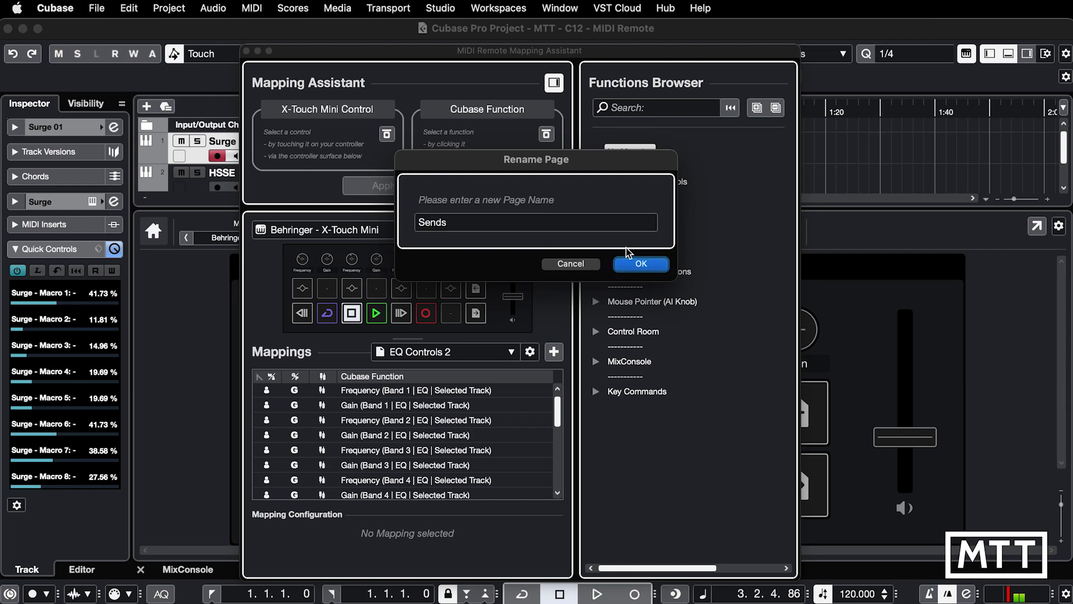
left_click(642, 267)
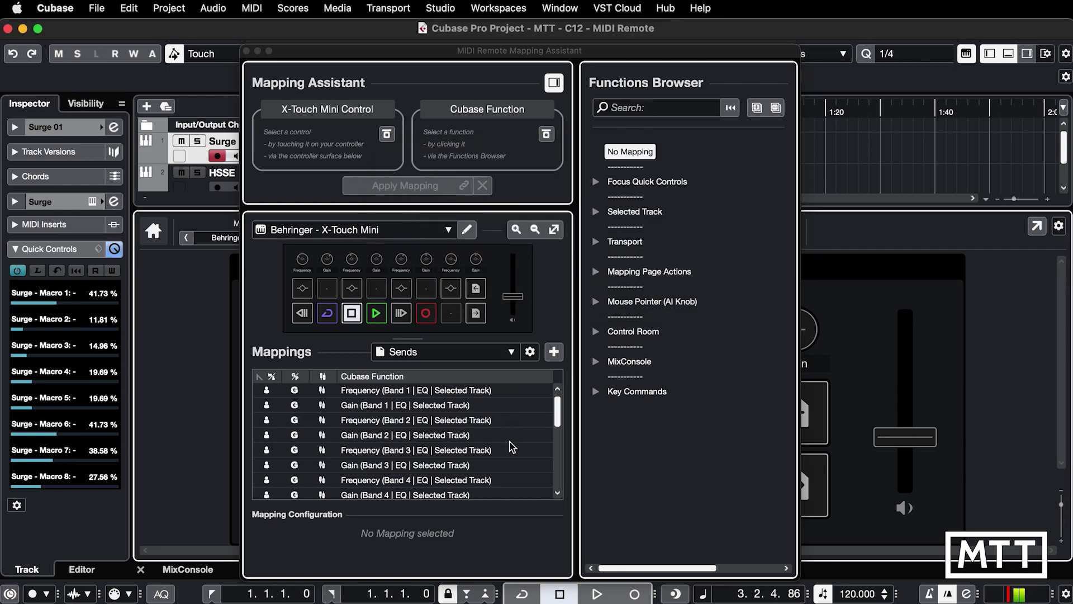
Delete all Frequency, Gain and On/Off mappings for EQ bands 1 to 4 from the Sends page.
left_click(386, 391)
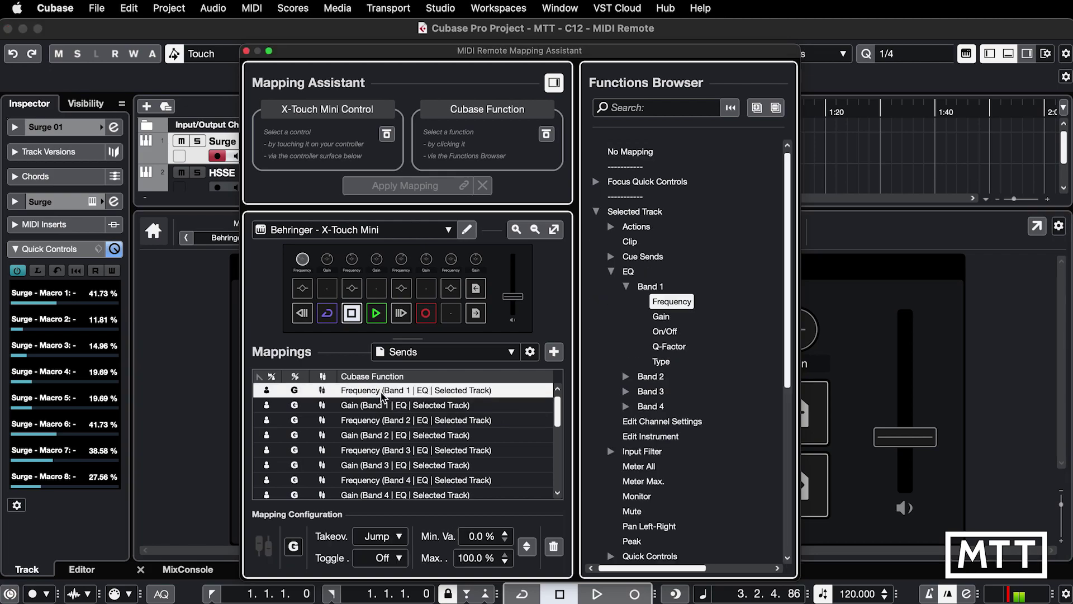
left_click(421, 496, "shift")
scroll(443, 475, "down", 5)
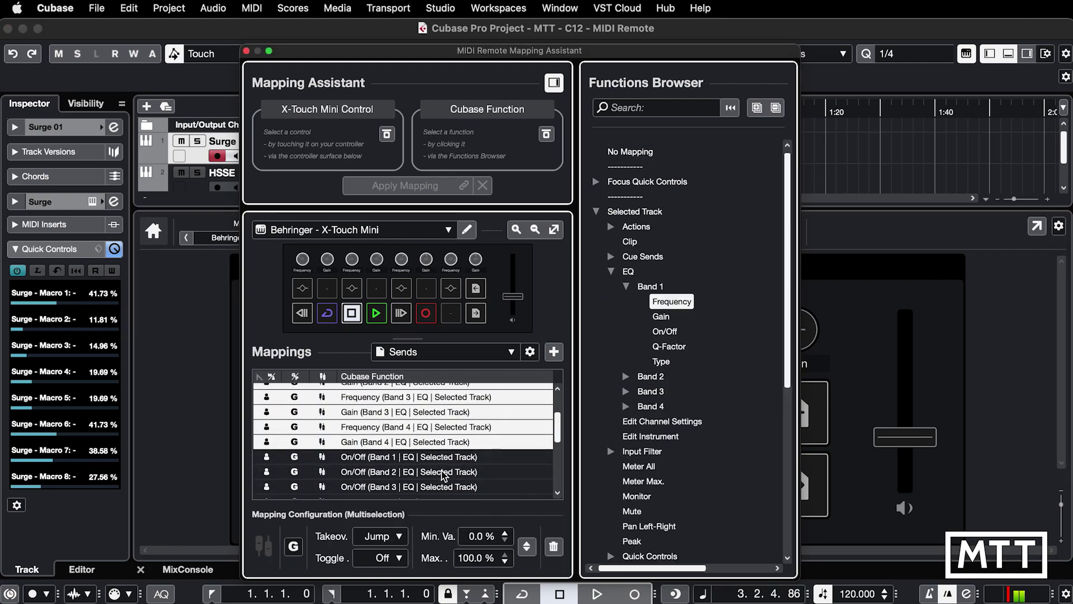
scroll(443, 476, "down", 2)
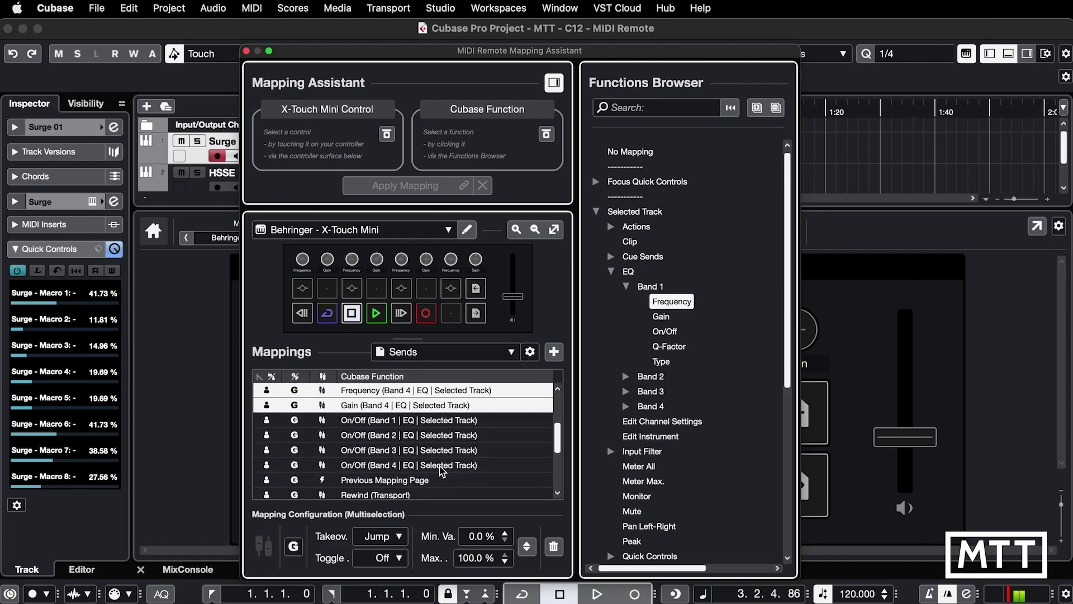
left_click(444, 465)
scroll(445, 463, "up", 6)
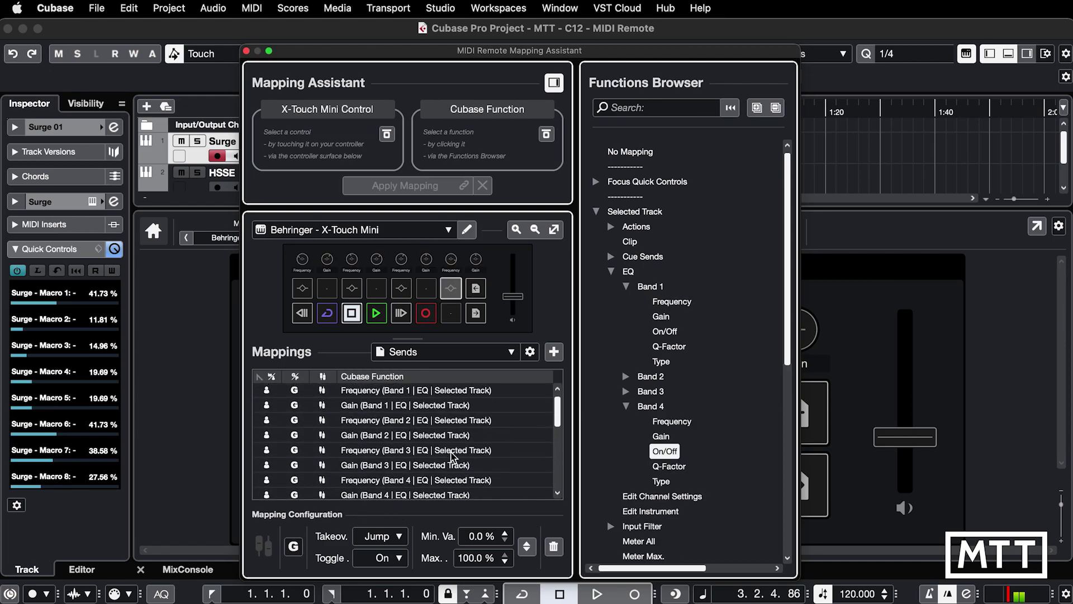
left_click(424, 389, "shift")
left_click(553, 546)
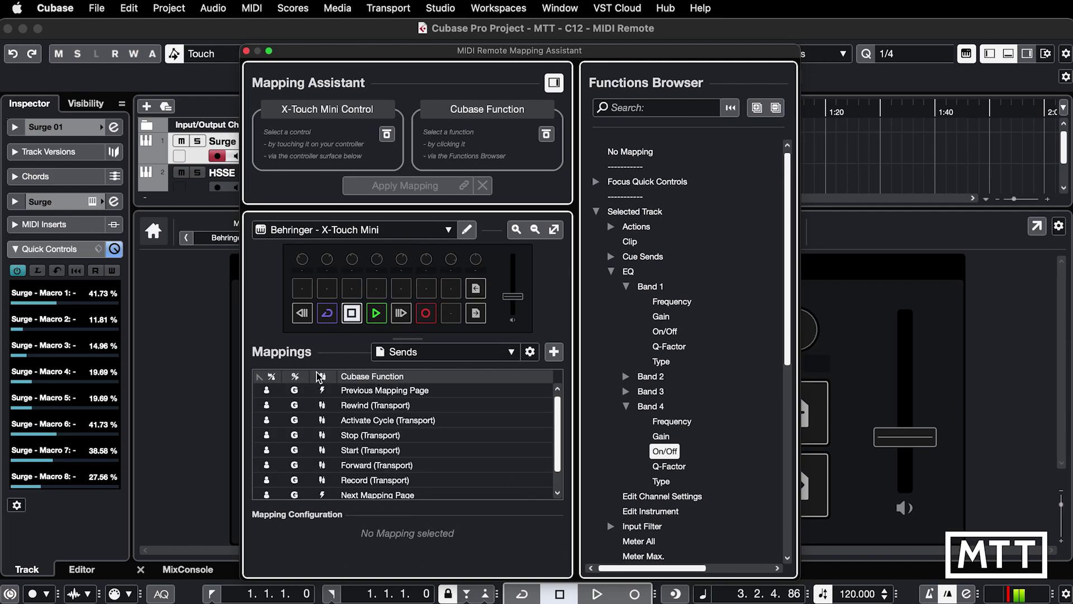
Map the selected track's send Slot 1 Level to the first knob and its Enable to the first upper-row button.
left_click(301, 262)
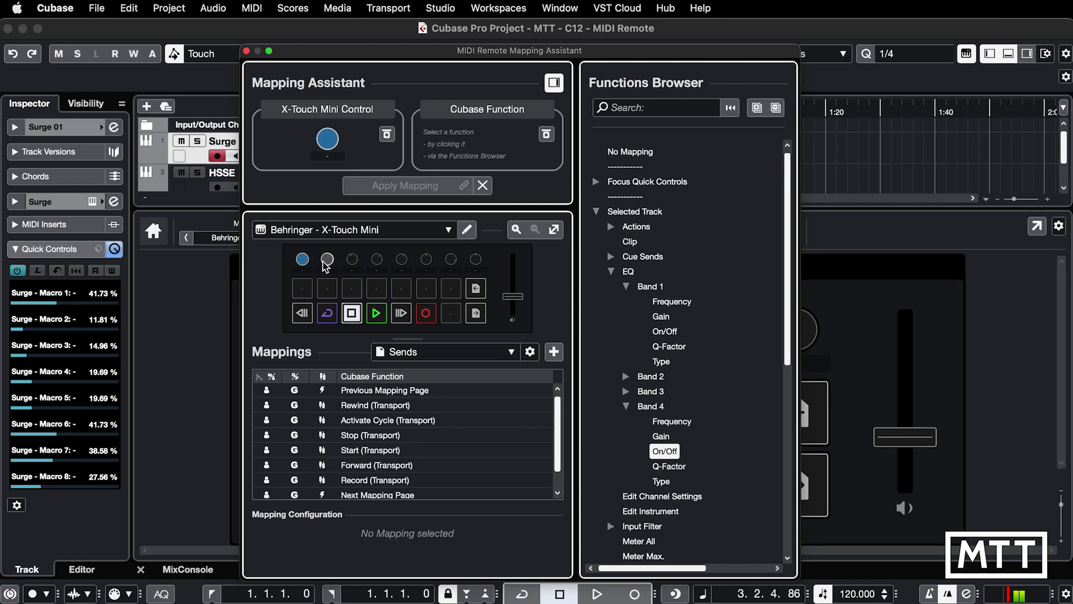
left_click(611, 272)
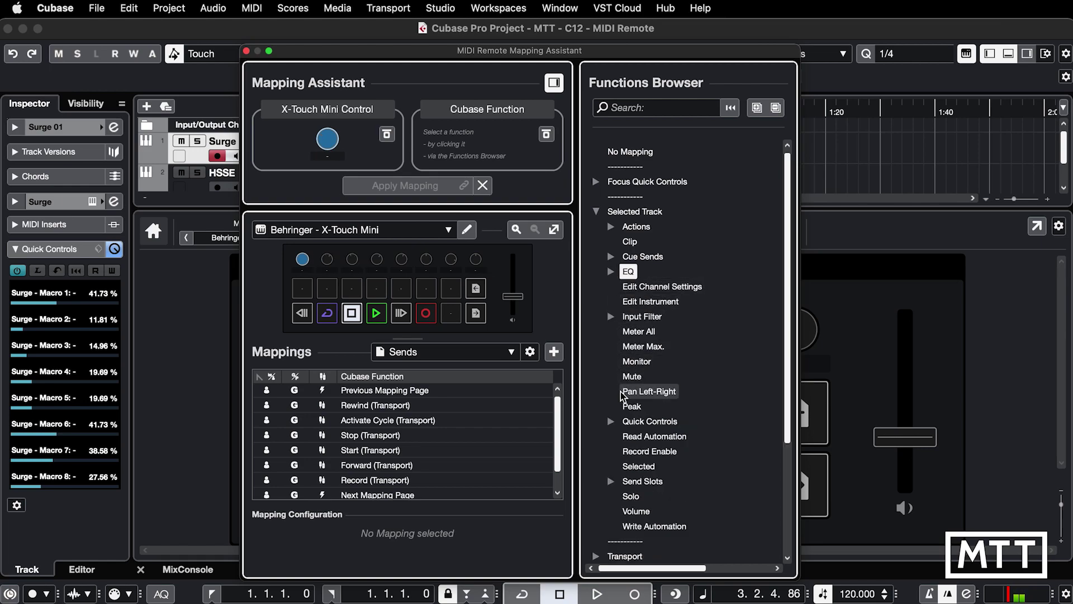
left_click(611, 481)
scroll(620, 475, "down", 6)
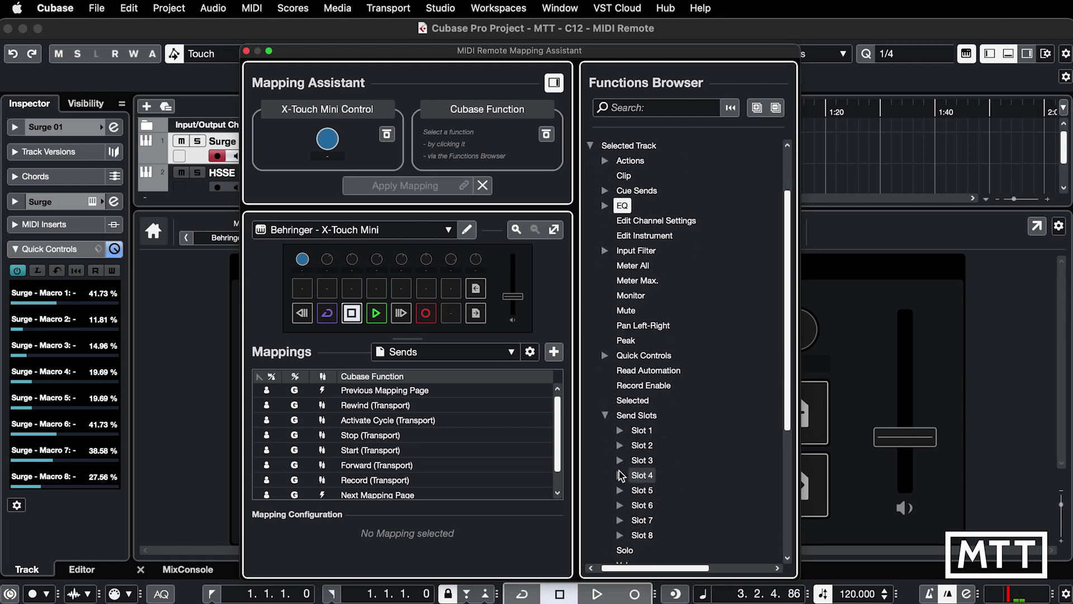
left_click(626, 291)
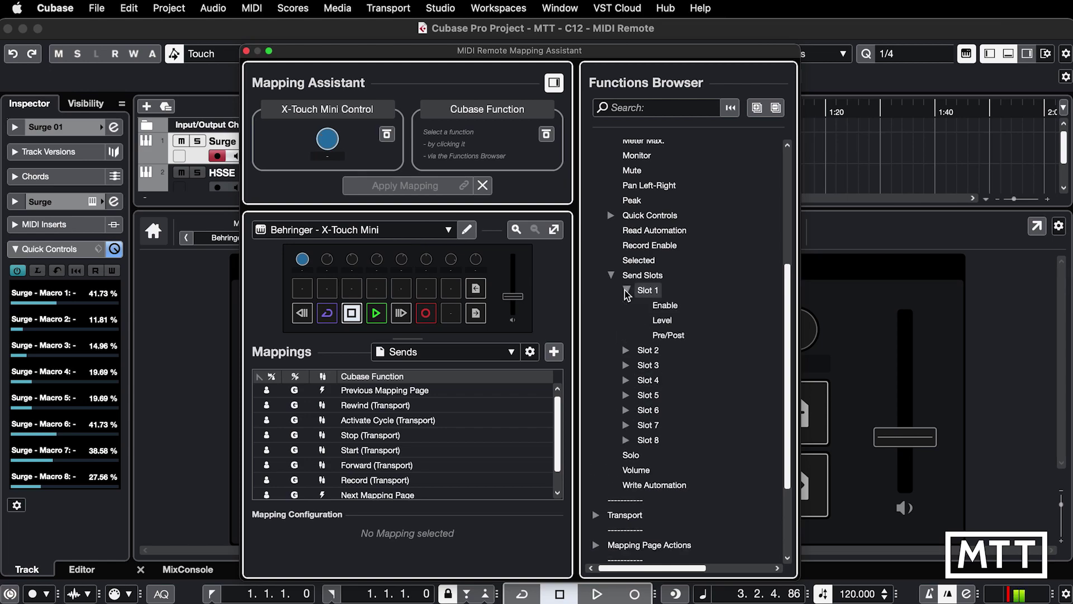
left_click(663, 320)
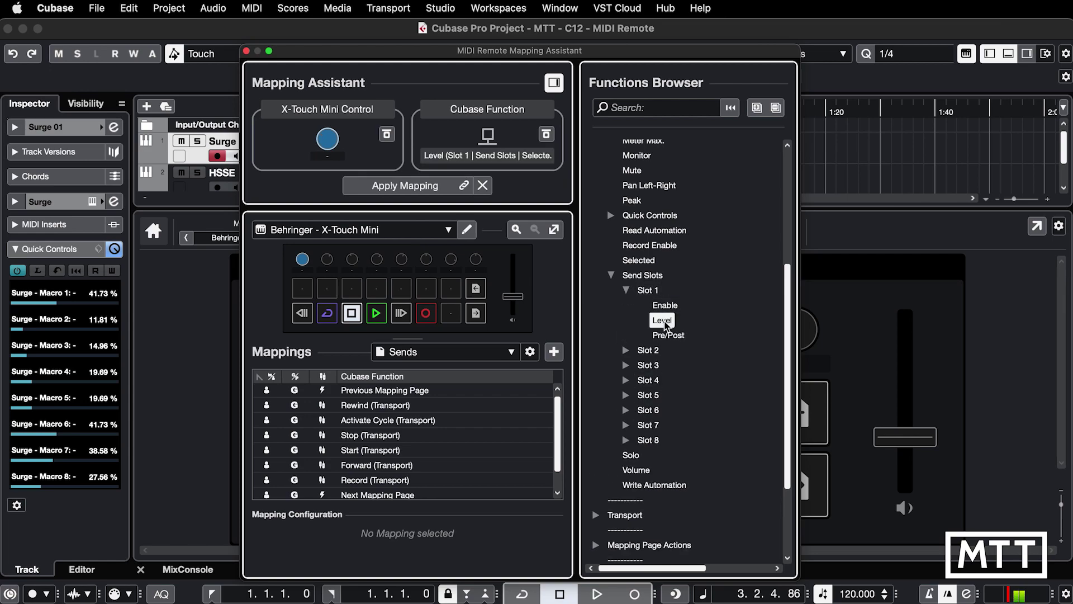
double_click(662, 320)
left_click(302, 290)
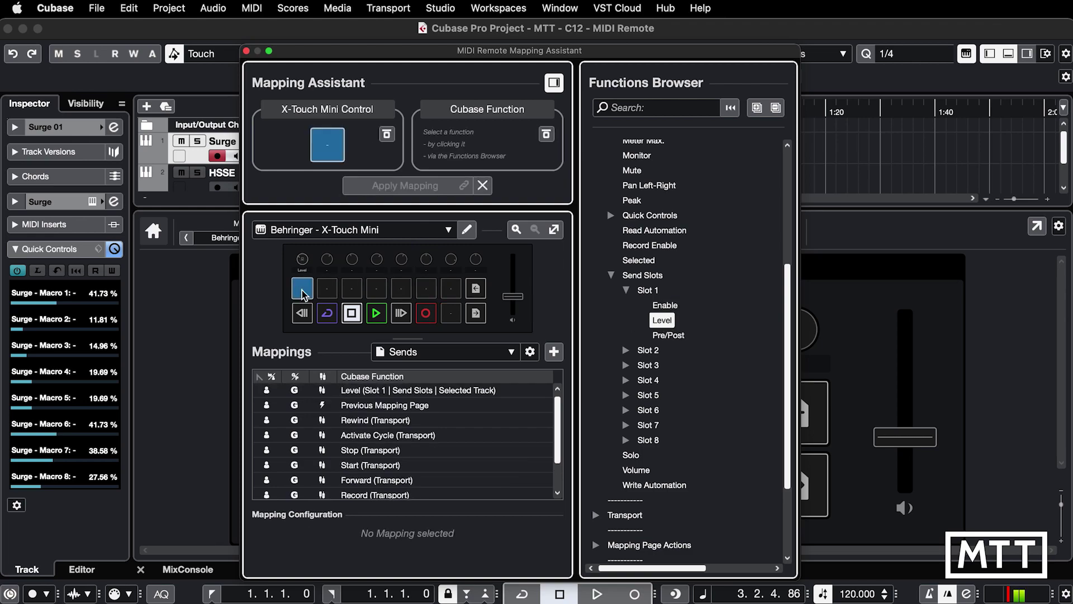
double_click(665, 304)
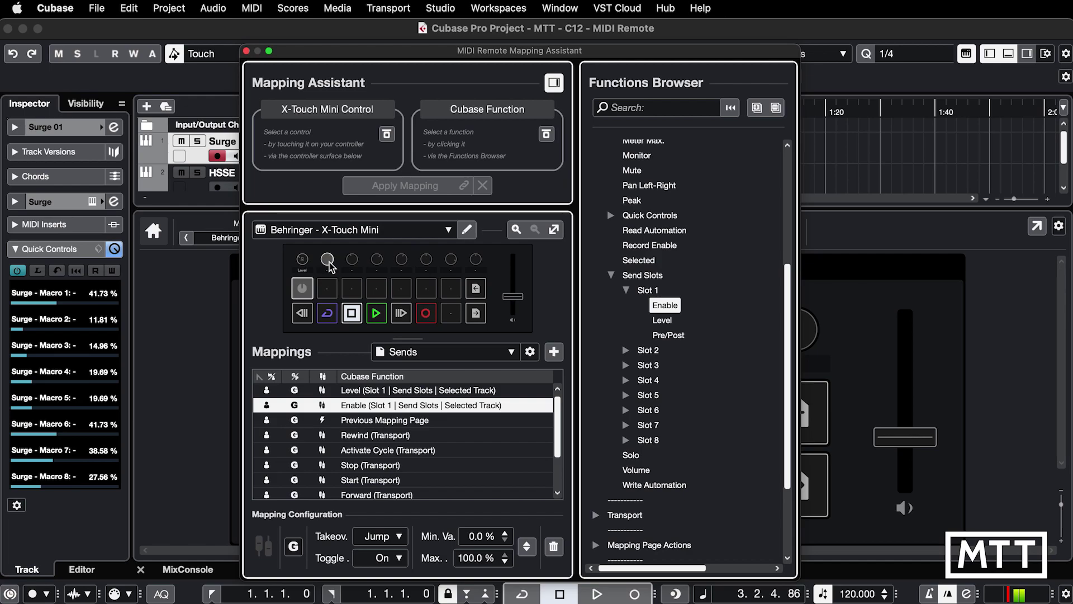
left_click(626, 290)
Map send Slot 2 Level to the second knob and Slot 2 Enable to the second upper-row button.
left_click(625, 305)
double_click(662, 335)
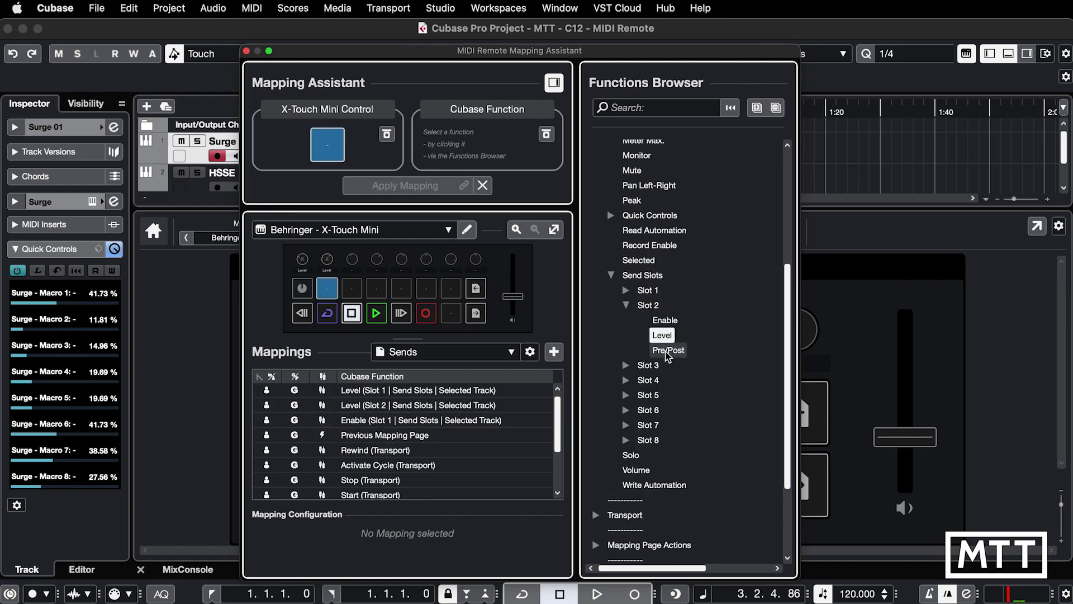
double_click(665, 320)
left_click(626, 305)
Map send Slot 3 Level to the third knob and Slot 3 Enable to the third upper-row button.
left_click(626, 320)
double_click(662, 350)
double_click(665, 335)
left_click(626, 320)
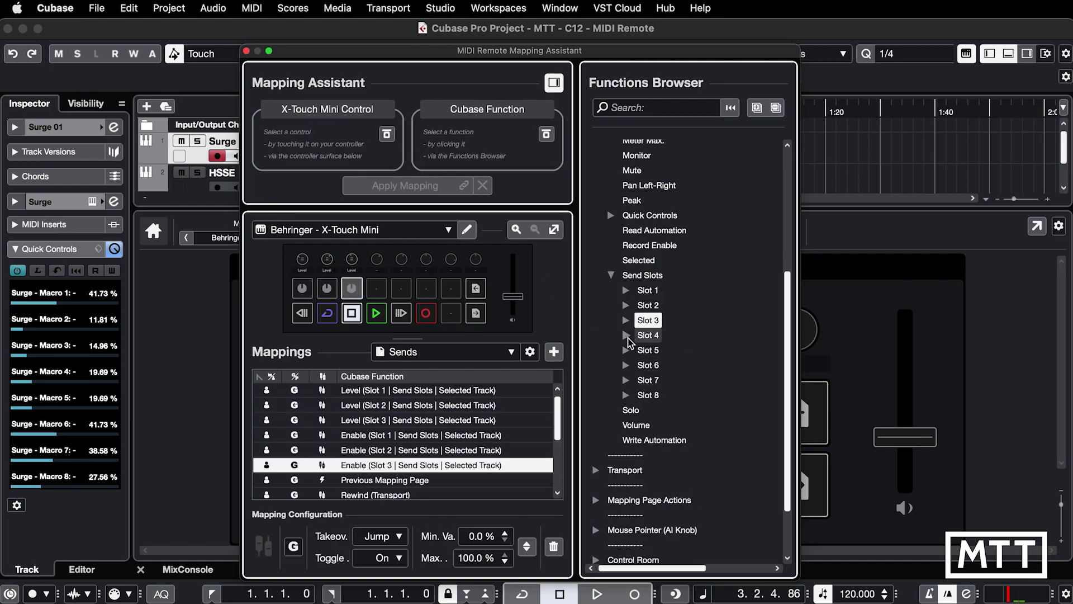
Map send Slot 4 Level to the fourth knob and Slot 4 Enable to the fourth upper-row button.
left_click(626, 335)
double_click(662, 365)
double_click(665, 350)
left_click(626, 335)
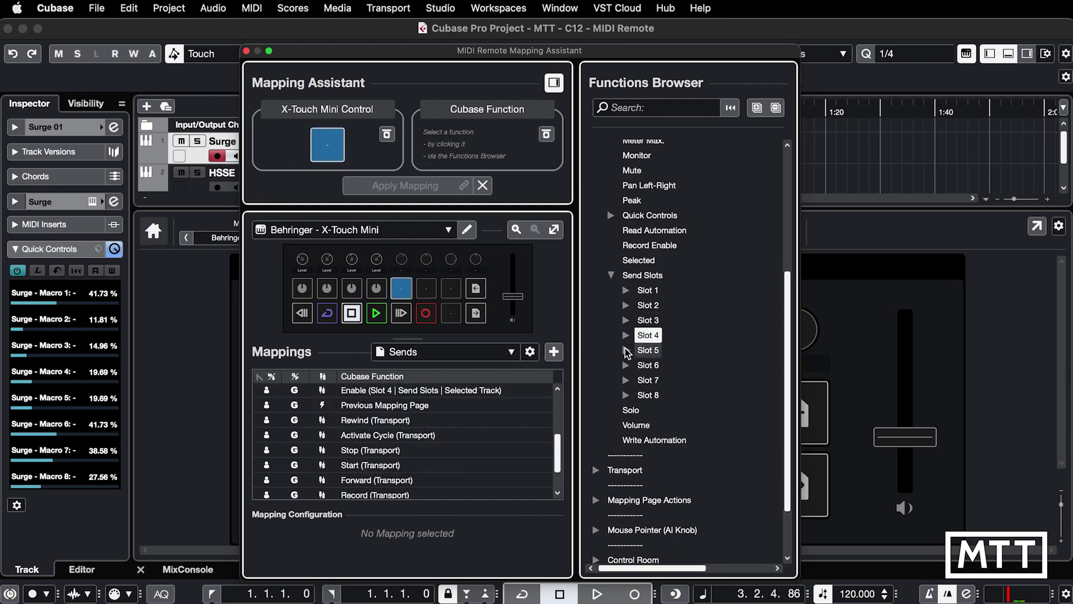
Map send Slot 5 Level to the fifth knob and Slot 5 Enable to the fifth upper-row button.
left_click(626, 350)
double_click(662, 380)
double_click(665, 365)
left_click(626, 350)
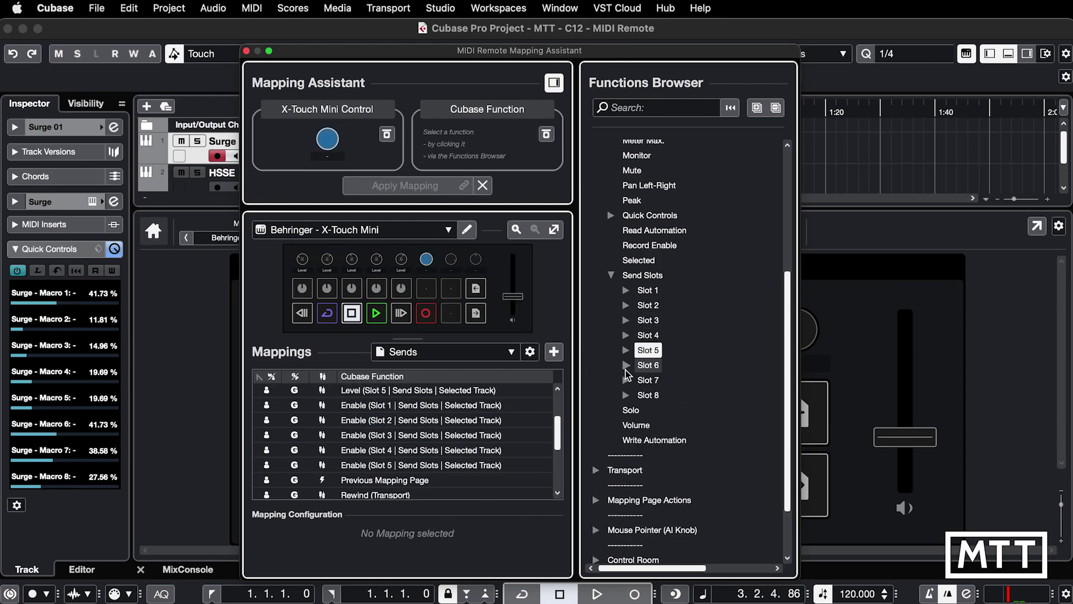
Map send Slot 6 Level to the sixth knob and Slot 6 Enable to the sixth upper-row button.
left_click(626, 365)
double_click(662, 395)
double_click(665, 381)
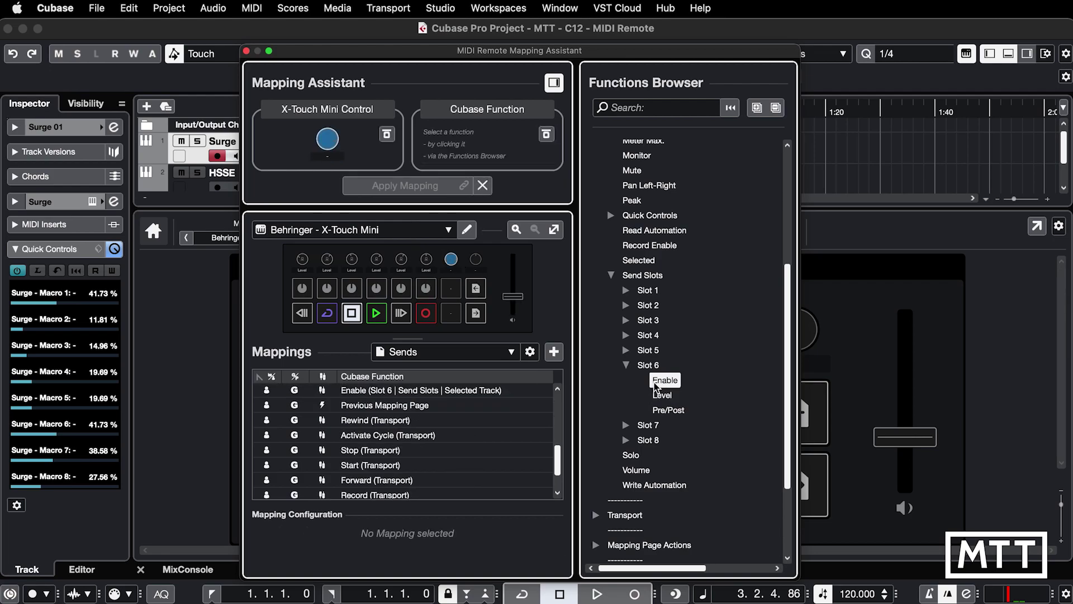
Map send Slot 7 Level to the seventh knob and Slot 7 Enable to the seventh upper-row button.
left_click(626, 365)
left_click(626, 380)
double_click(662, 410)
double_click(665, 395)
Map send Slot 8 Level to the eighth knob and close the Mapping Assistant.
left_click(626, 381)
left_click(626, 395)
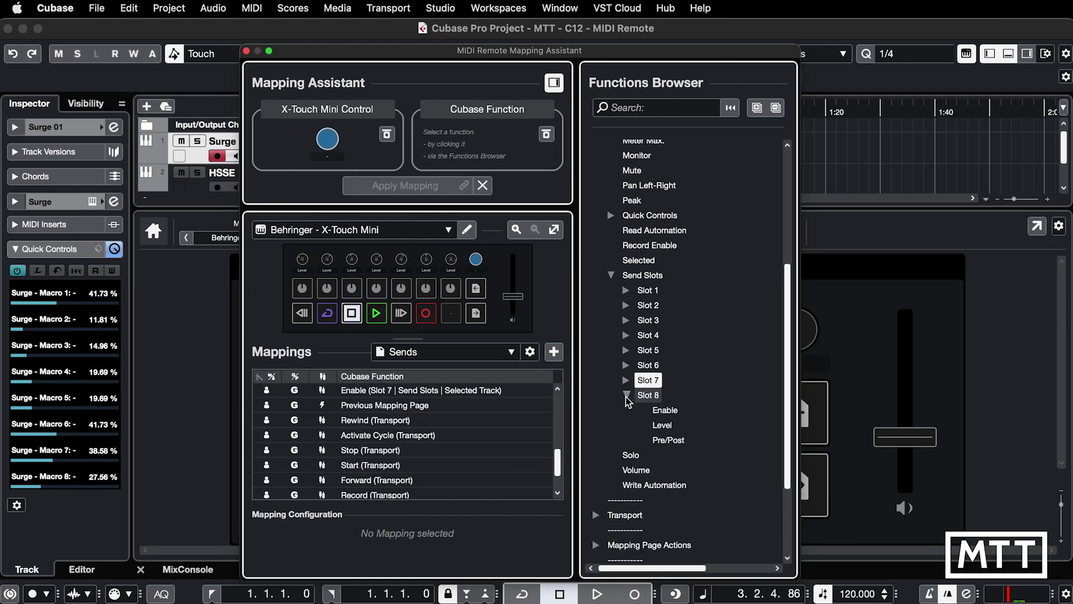
double_click(662, 424)
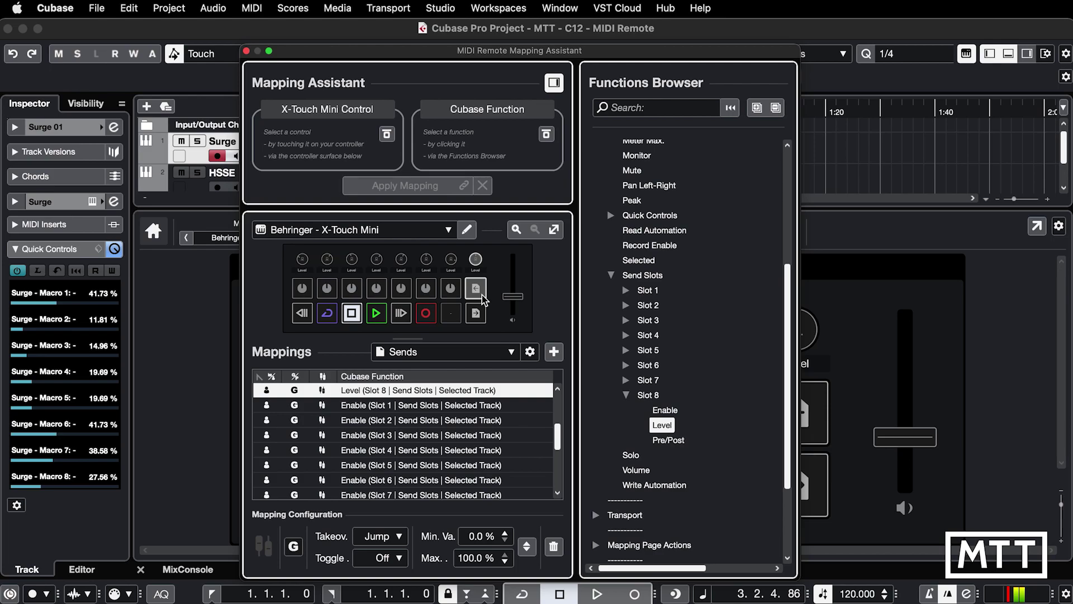
left_click(247, 51)
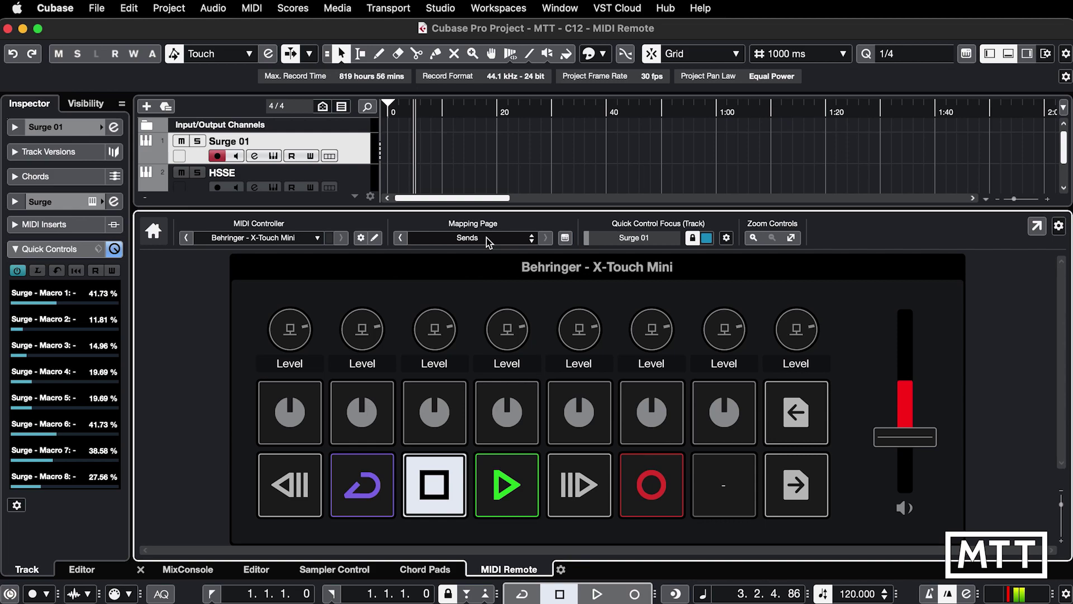
Switch back and forth between the Default and Sends mapping pages to review the X-Touch Mini control assignments.
scroll(487, 237, "up", 1)
scroll(486, 237, "up", 1)
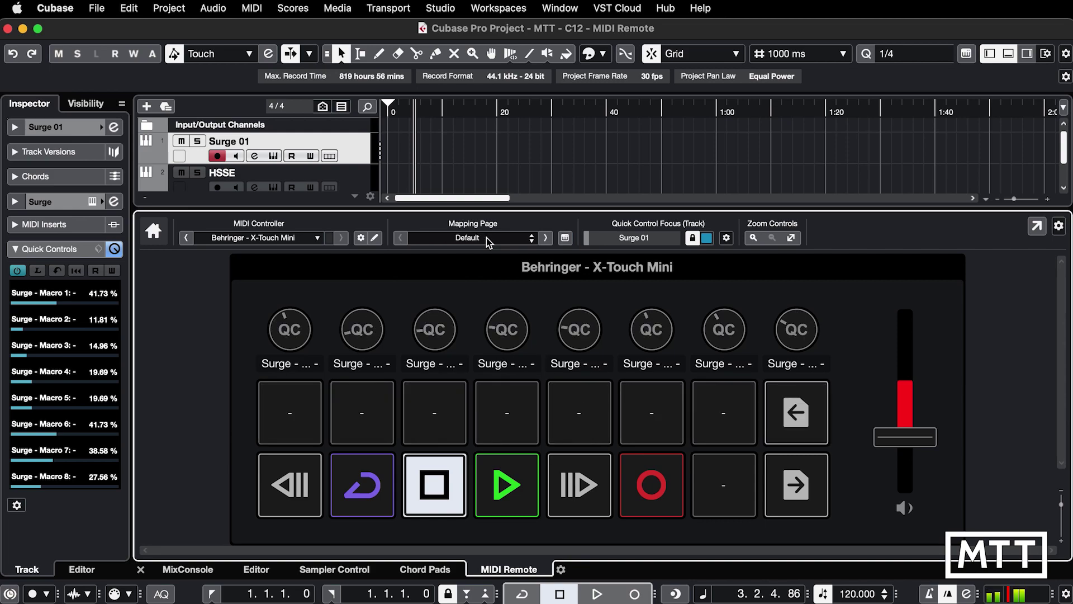
scroll(486, 237, "down", 1)
scroll(486, 237, "down", 1)
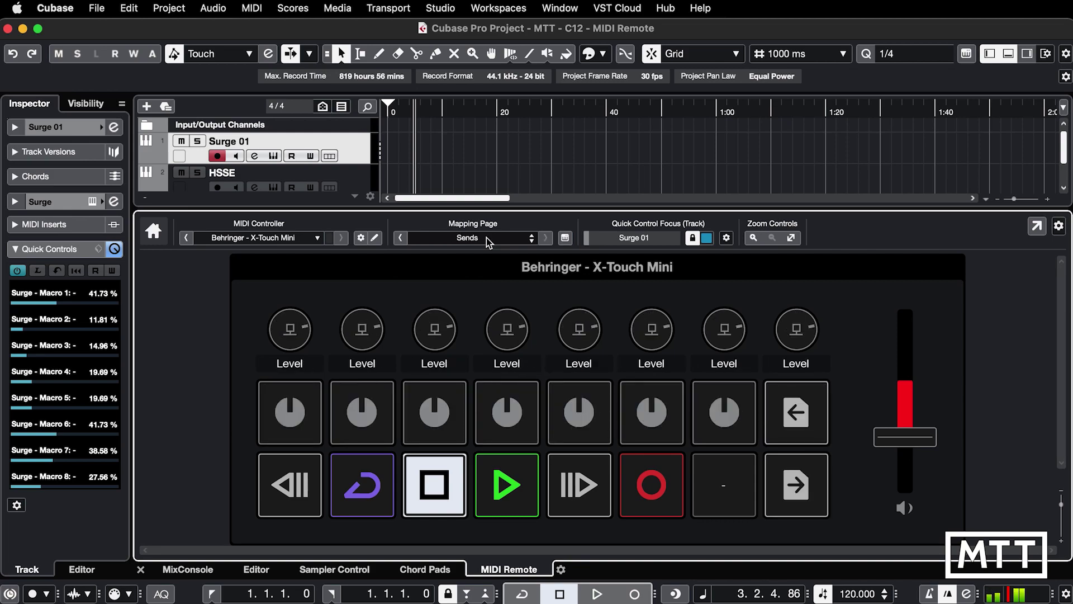
scroll(487, 237, "up", 2)
scroll(486, 237, "down", 2)
scroll(486, 237, "up", 2)
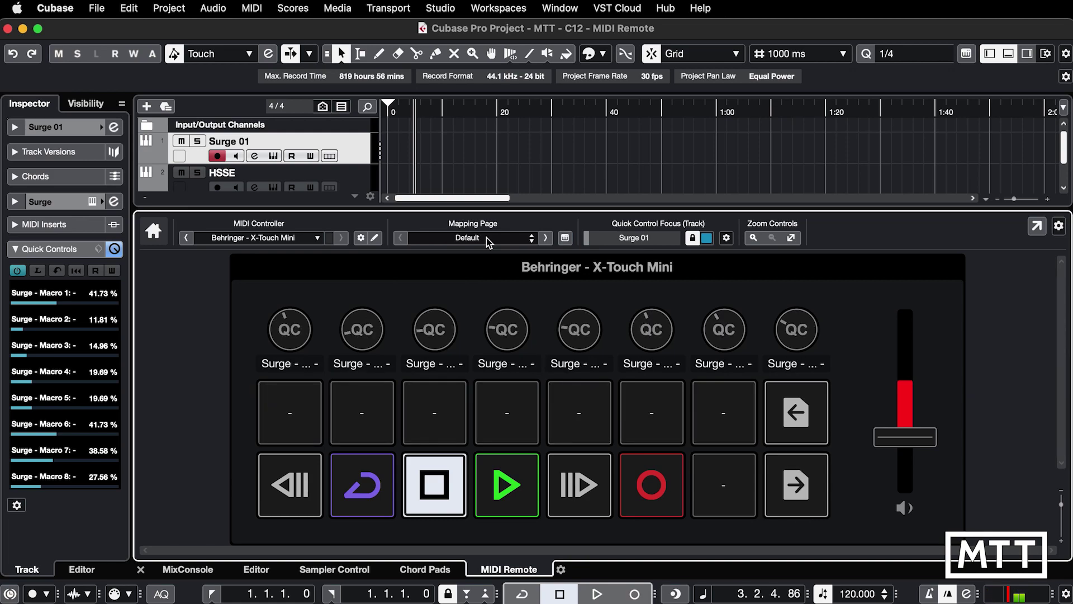
scroll(486, 237, "down", 2)
scroll(487, 237, "up", 2)
scroll(486, 237, "up", 2)
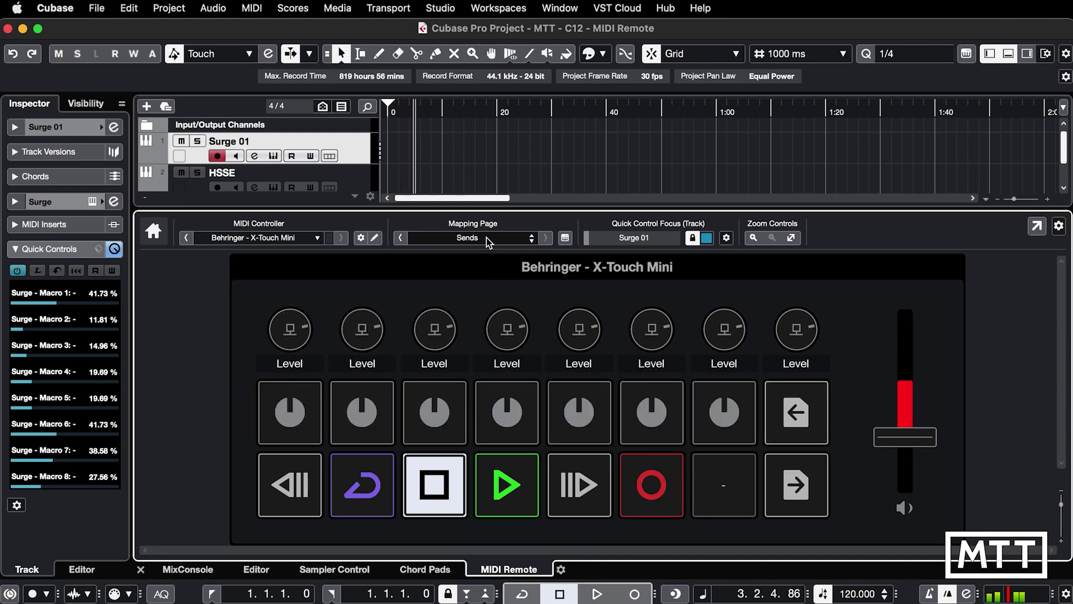